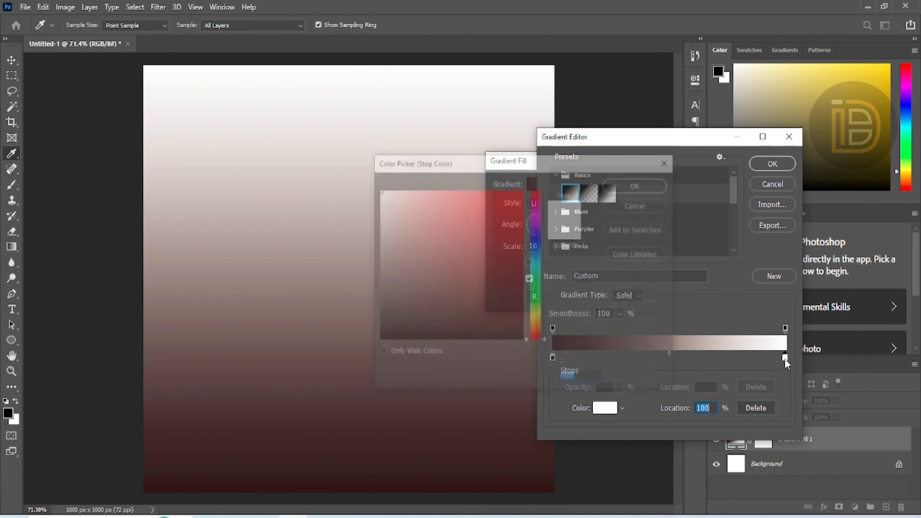
- Set the gradient's 100% colour stop to 915c00 and its 0% stop to 180404, then accept the gradient
click(536, 326)
mouse_move(511, 252)
mouse_down()
mouse_move(523, 254)
mouse_move(525, 295)
mouse_move(525, 278)
mouse_move(533, 285)
mouse_move(522, 255)
mouse_up()
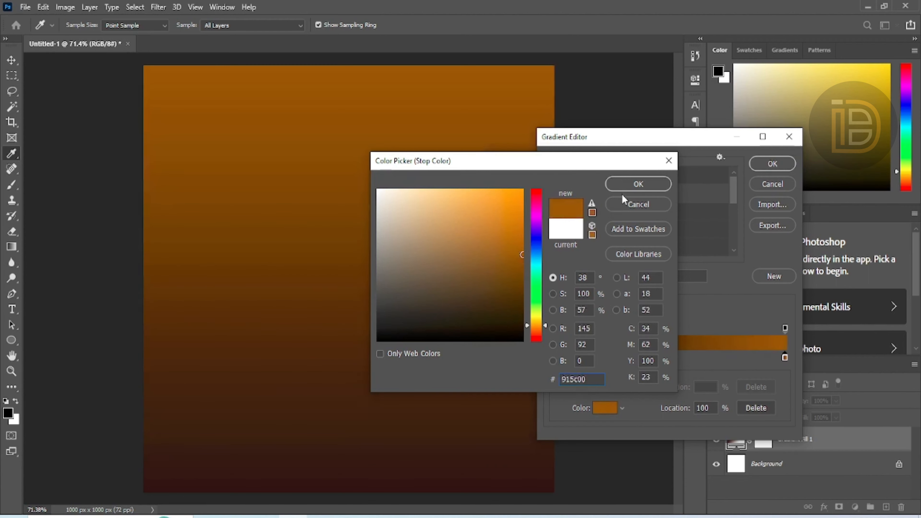
click(639, 184)
double_click(552, 358)
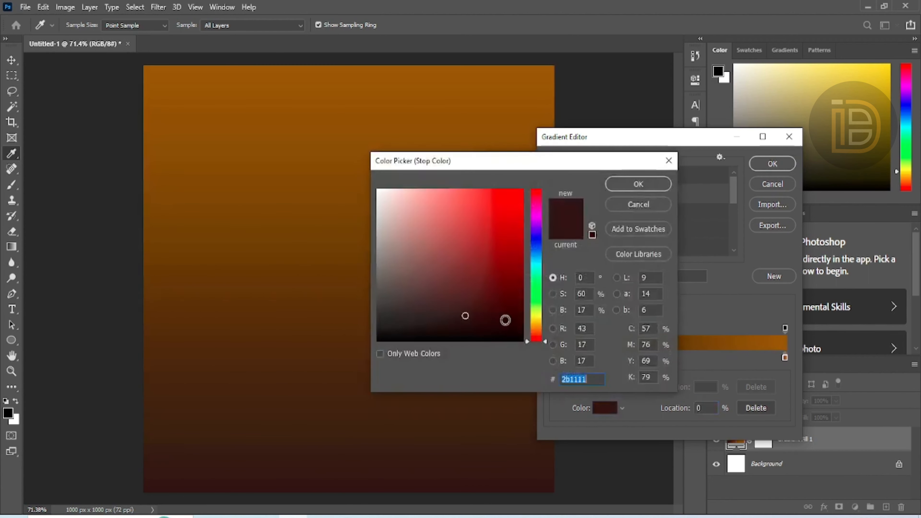
drag(489, 319, 498, 327)
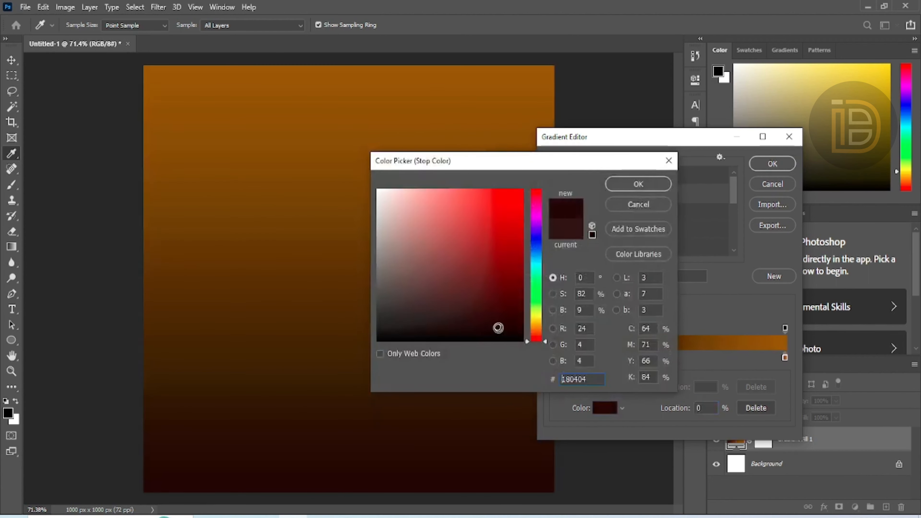
click(627, 187)
click(763, 168)
- Make the gradient fill radial and reversed with an angle of 58.79°, and apply it
click(567, 204)
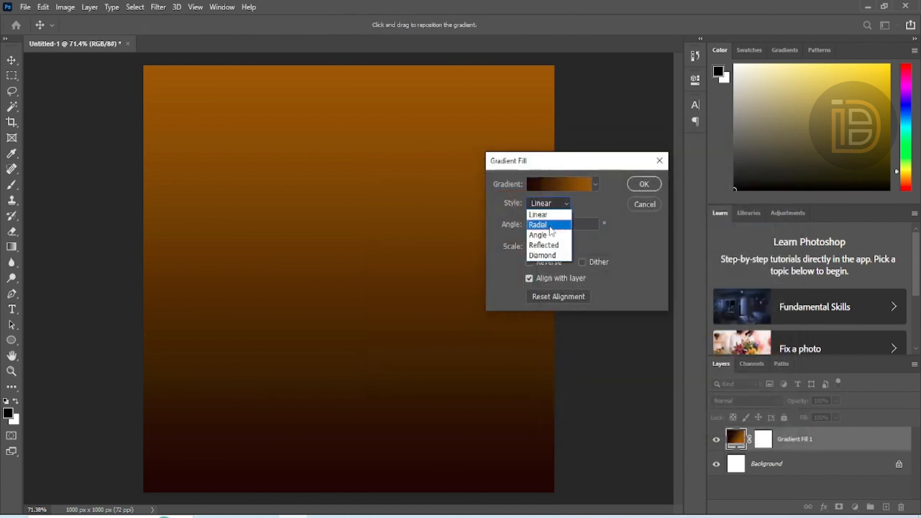
click(549, 227)
click(529, 264)
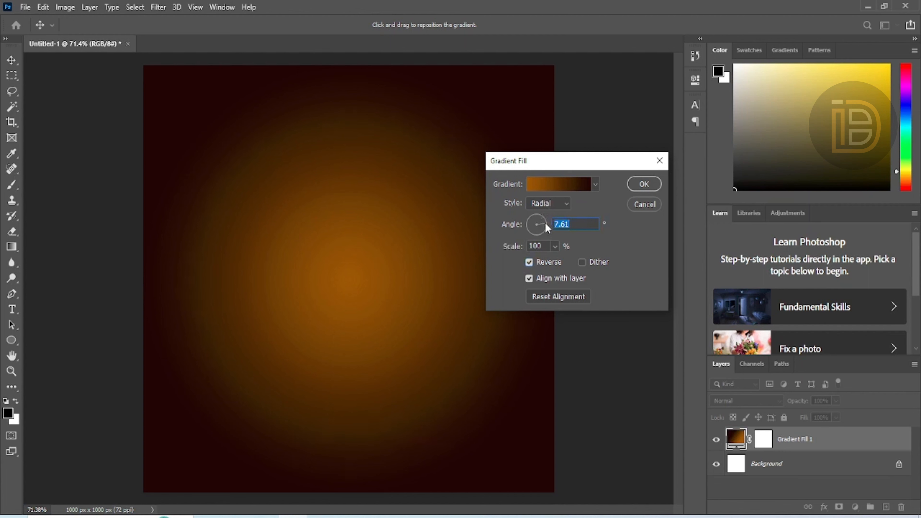
drag(545, 223, 541, 216)
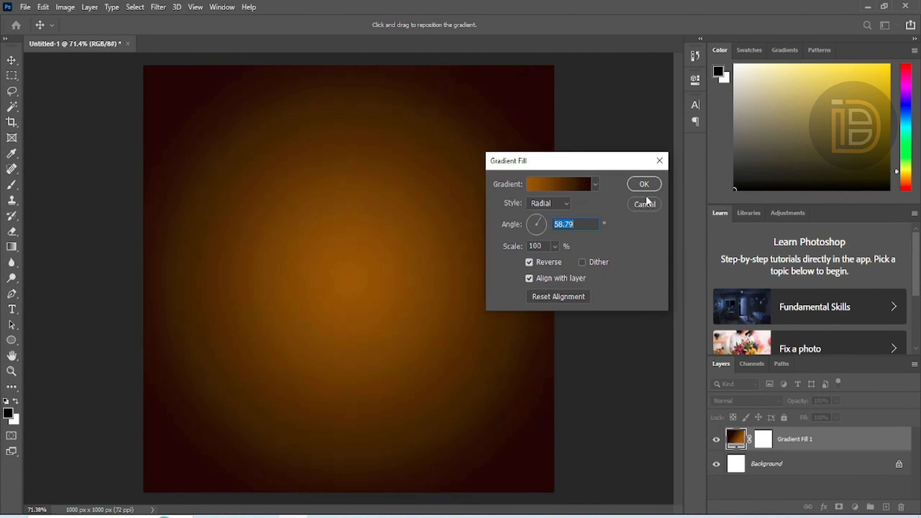
click(644, 185)
- Place the coffee cup image pngwing.com (12) from the Downloads folder, scaled to about half the canvas width at the canvas centre
scroll(339, 340, down, 2)
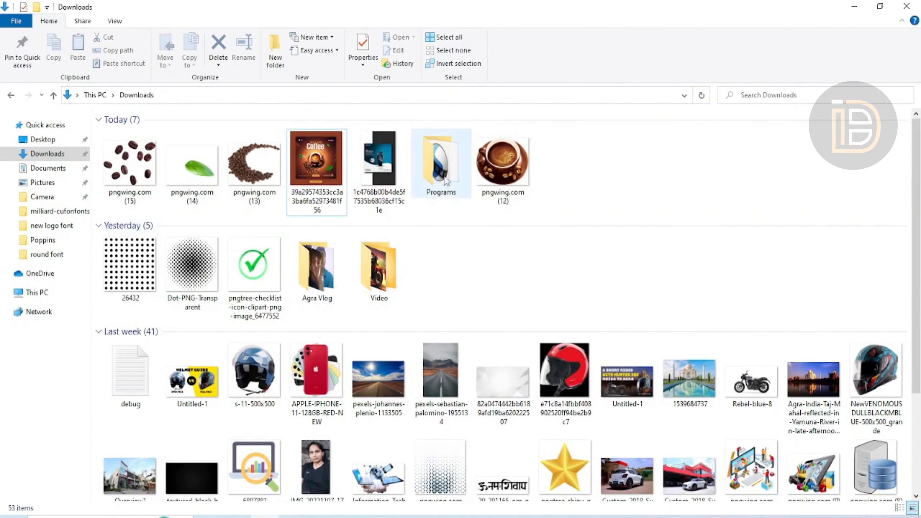
click(503, 168)
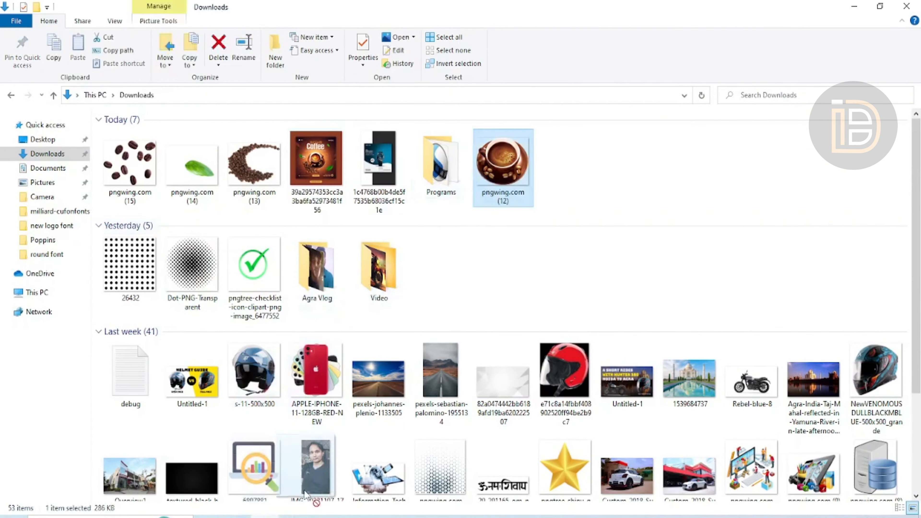
scroll(301, 504, down, 1)
drag(316, 508, 375, 290)
drag(409, 329, 432, 365)
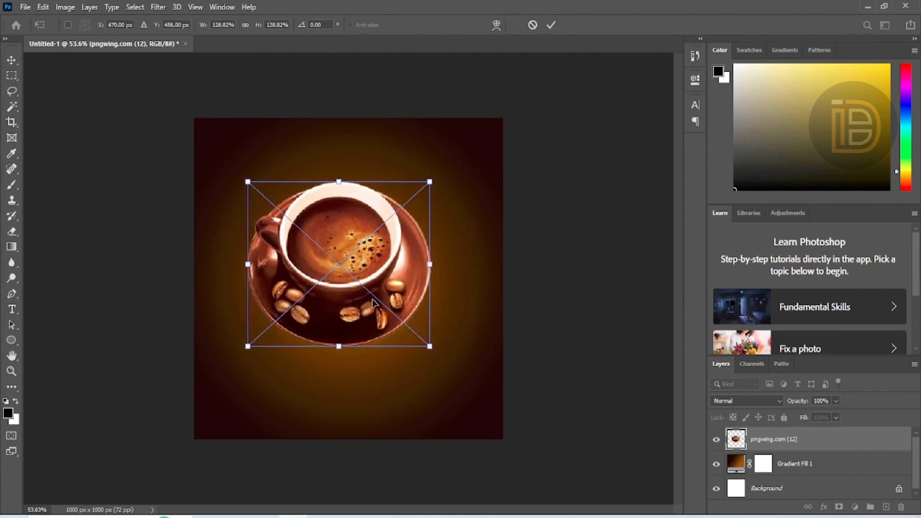
drag(377, 271, 386, 278)
drag(439, 196, 429, 207)
click(552, 27)
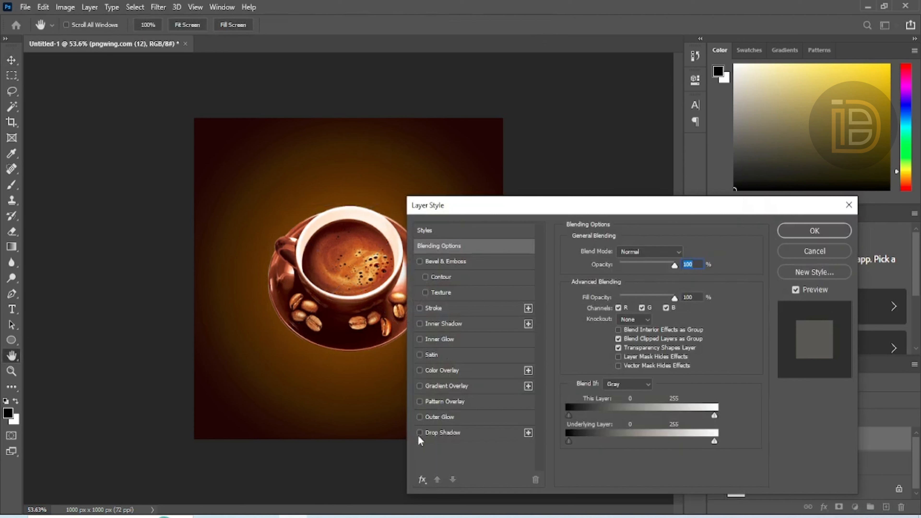
- Add a drop shadow to the cup with 39% opacity, 20 px distance, 31% spread and 40 px size
click(435, 433)
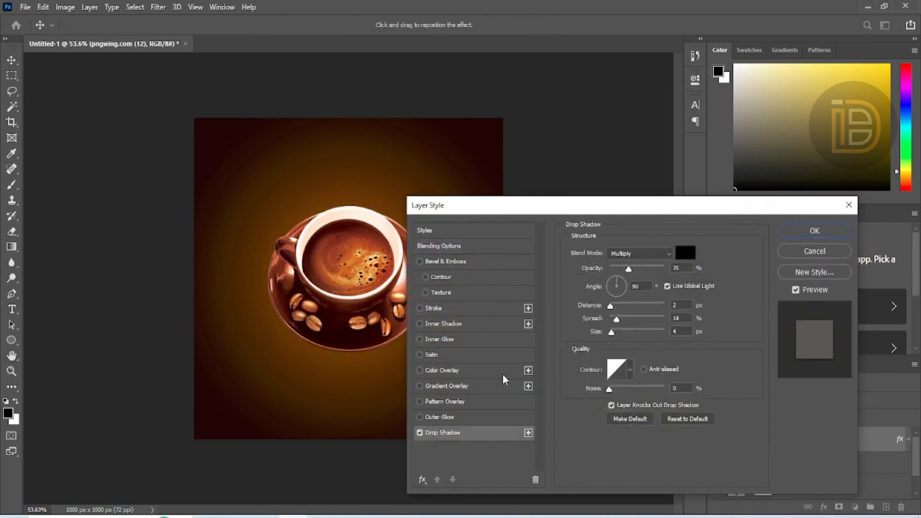
drag(628, 269, 631, 268)
drag(611, 306, 623, 334)
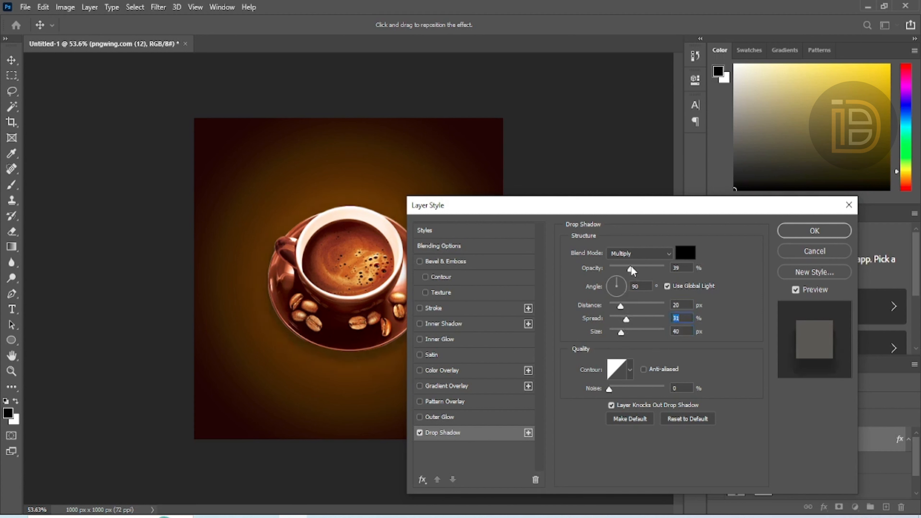
click(787, 235)
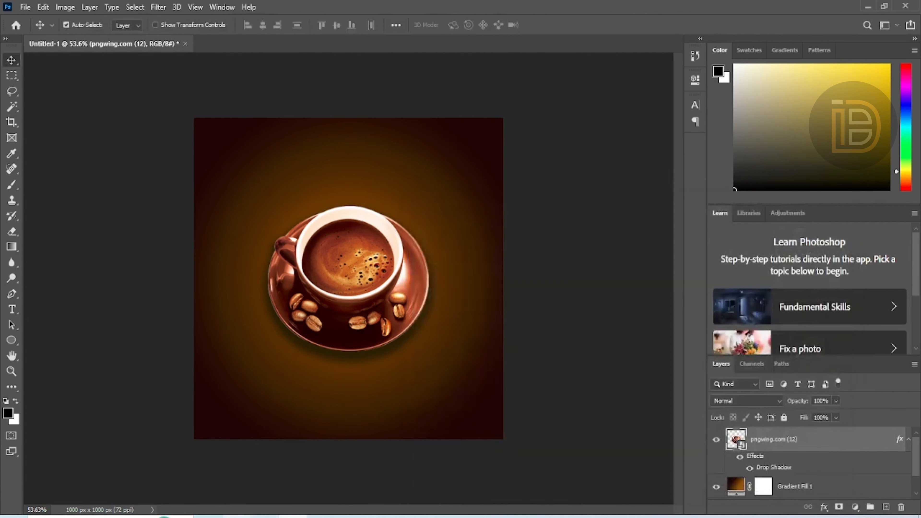
- Place the coffee bean pile image pngwing.com (13) from Downloads, scaled to 18.48% by 17.40%, over the cup's lower-left part
click(867, 6)
drag(254, 190, 348, 415)
mouse_move(356, 354)
mouse_down()
mouse_move(345, 329)
mouse_move(355, 344)
mouse_up()
drag(503, 163, 408, 234)
drag(344, 289, 314, 312)
drag(377, 362, 367, 345)
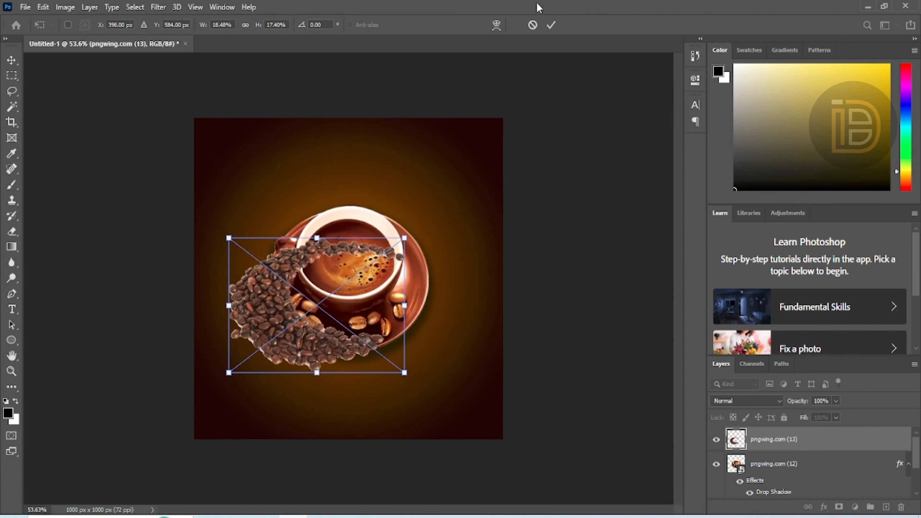
click(550, 25)
- Move the bean pile layer beneath the cup layer and adjust its position at the saucer's lower-left edge
scroll(835, 450, down, 3)
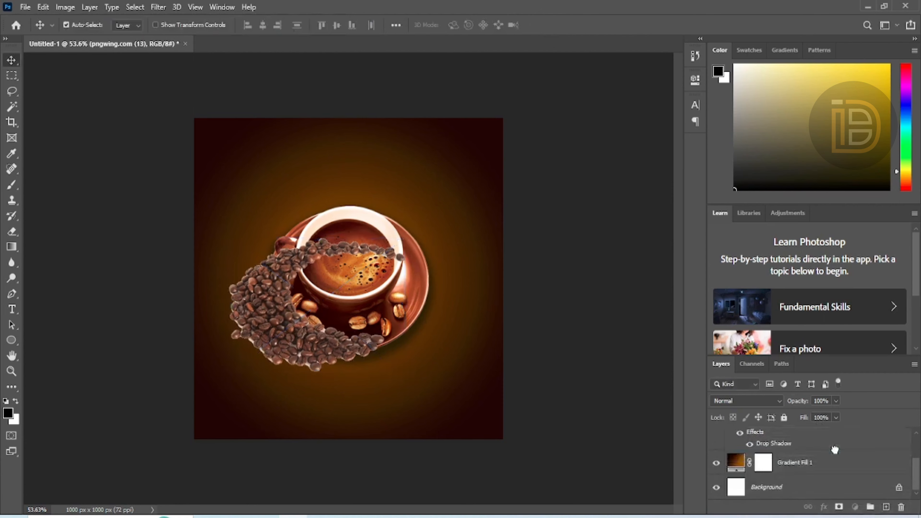
drag(835, 450, 835, 452)
mouse_move(268, 338)
mouse_down()
mouse_move(285, 356)
mouse_move(275, 343)
mouse_up()
scroll(351, 394, up, 10)
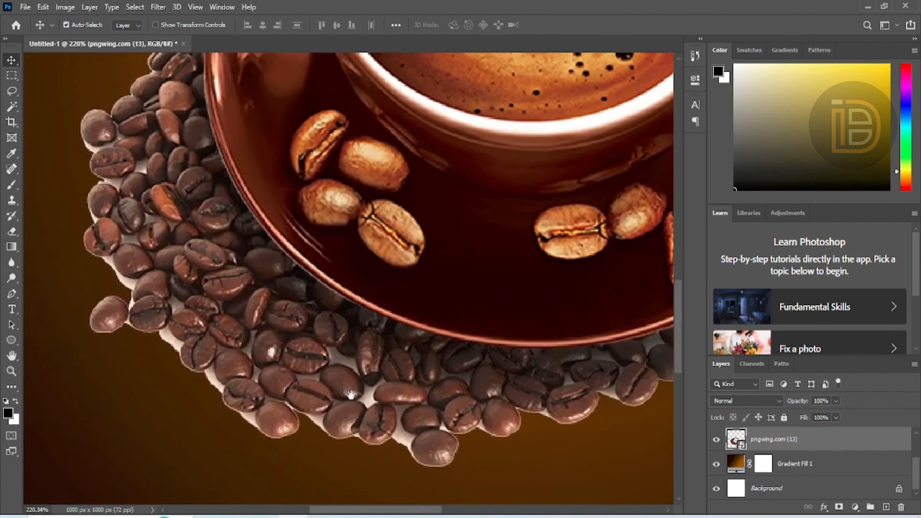
scroll(351, 395, down, 3)
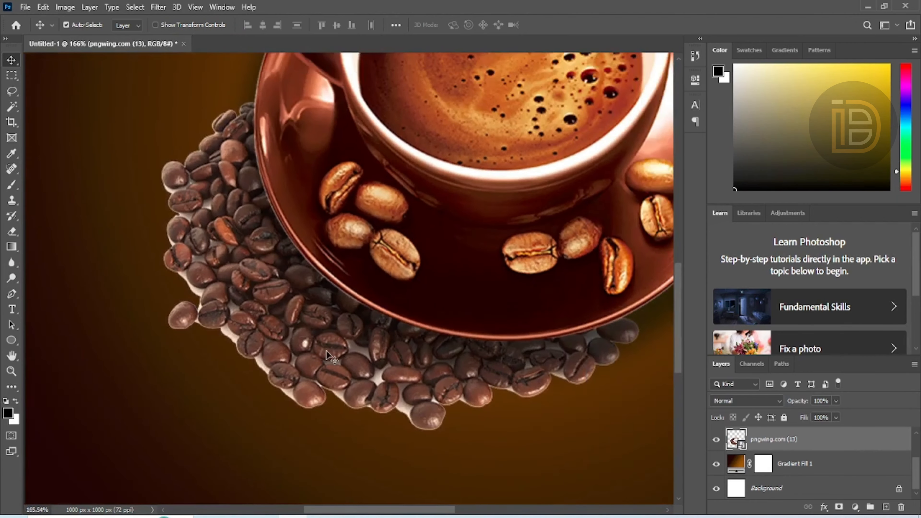
drag(326, 351, 316, 354)
- Apply a Hue/Saturation adjustment to the bean pile with hue -2 and saturation +12
key(ctrl+u)
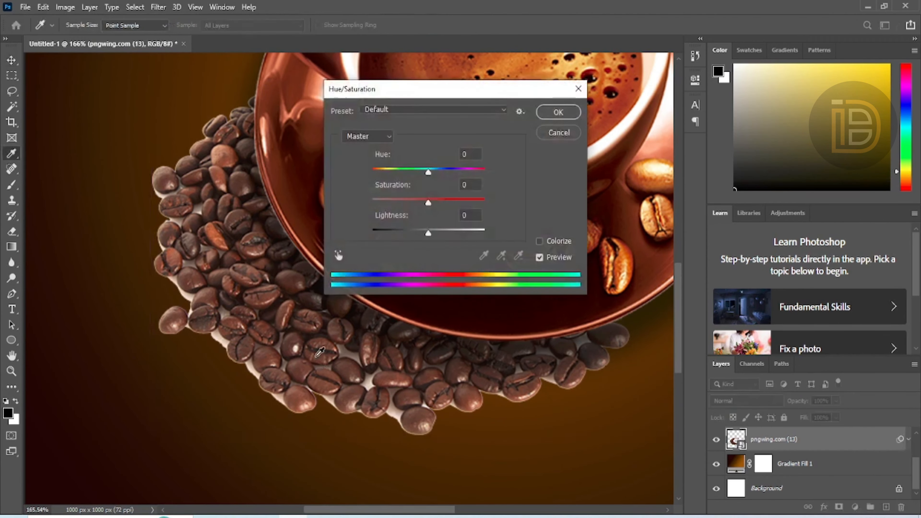
mouse_move(429, 170)
mouse_down()
mouse_move(443, 170)
mouse_move(421, 184)
mouse_move(427, 172)
mouse_up()
drag(428, 202, 431, 202)
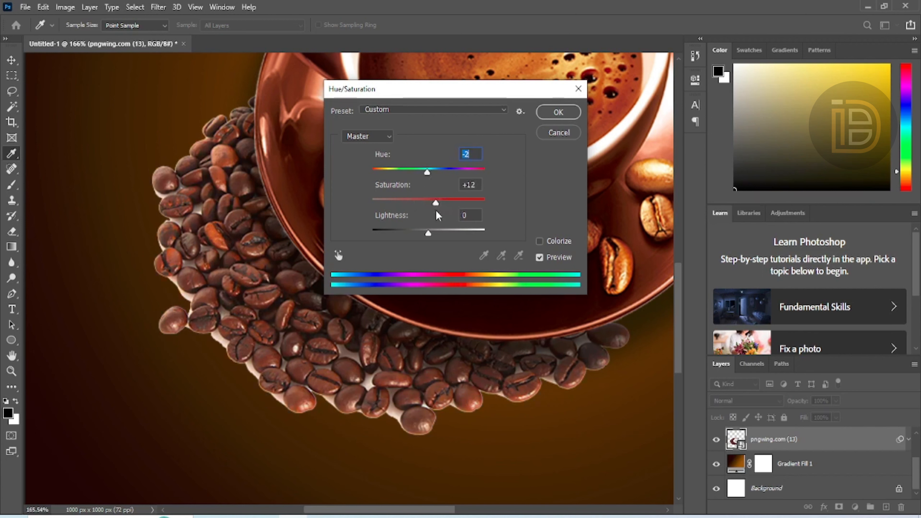
key(Tab)
key(Return)
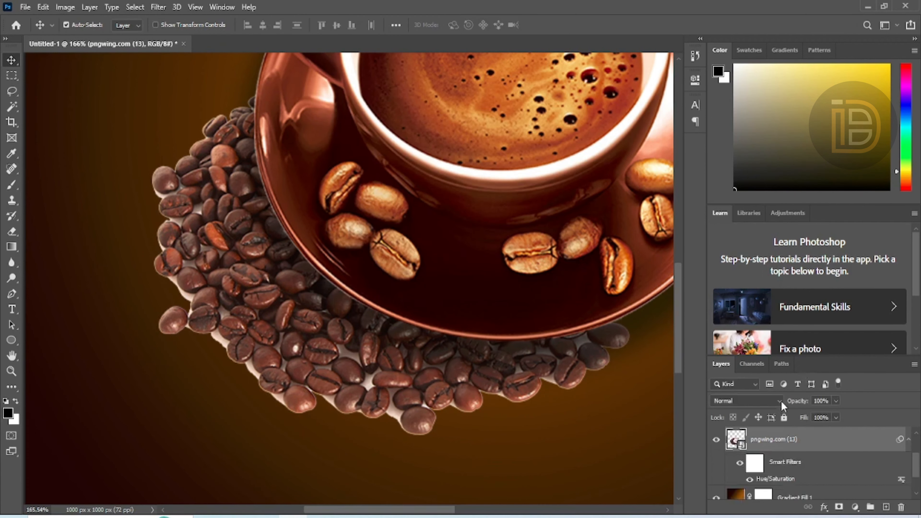
- Try the Luminosity blend mode on the bean pile, then set it to Darker Color
click(779, 401)
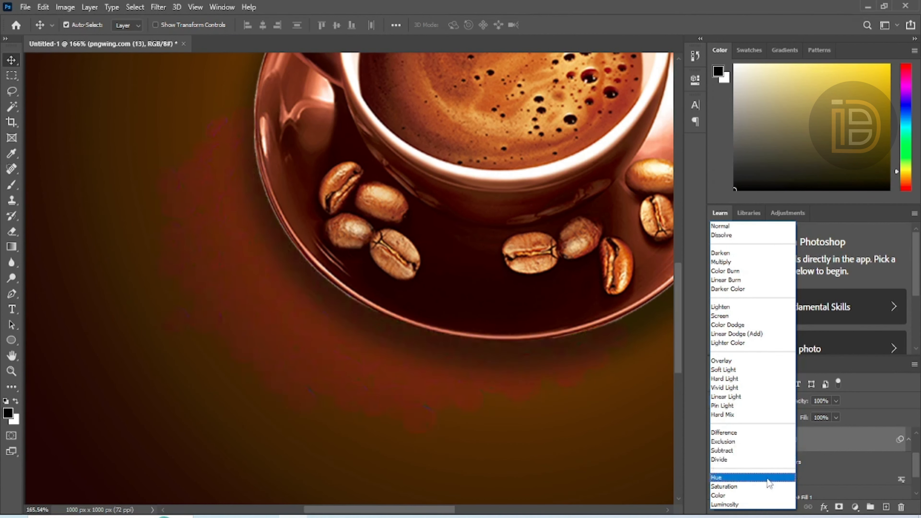
click(771, 505)
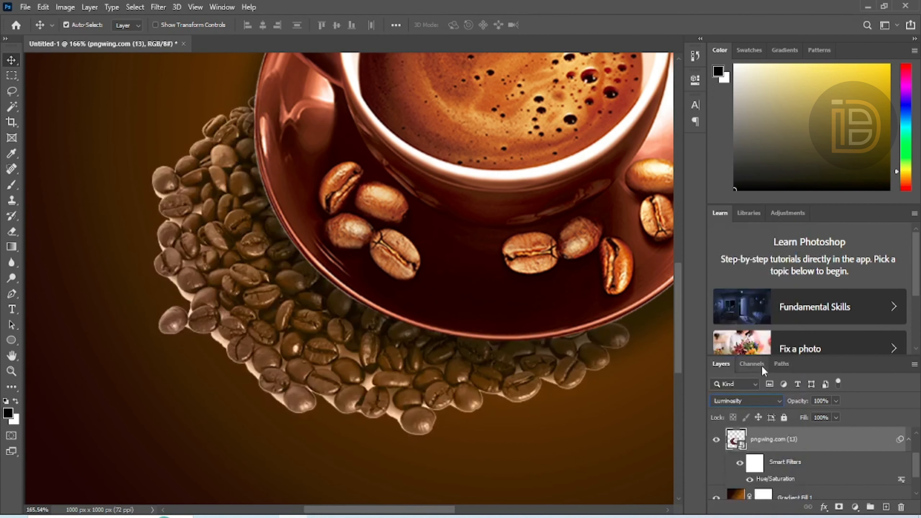
click(779, 403)
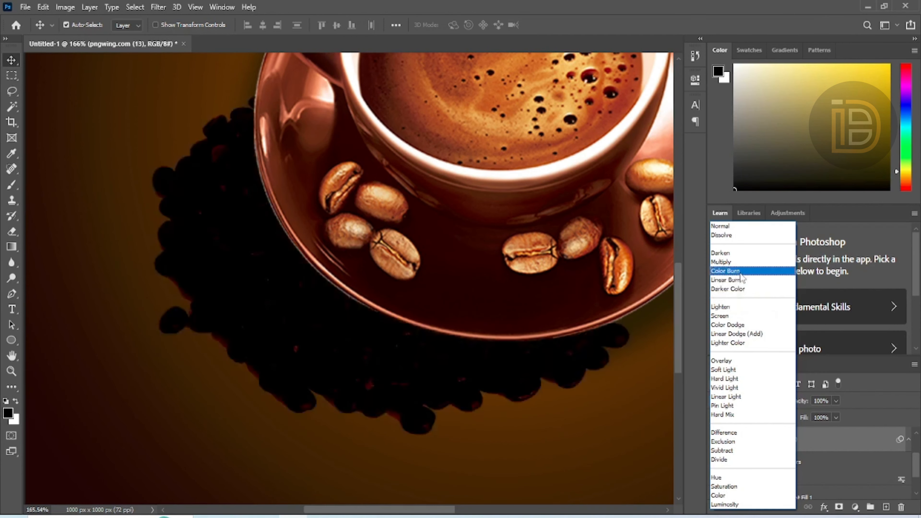
click(740, 290)
scroll(301, 364, down, 5)
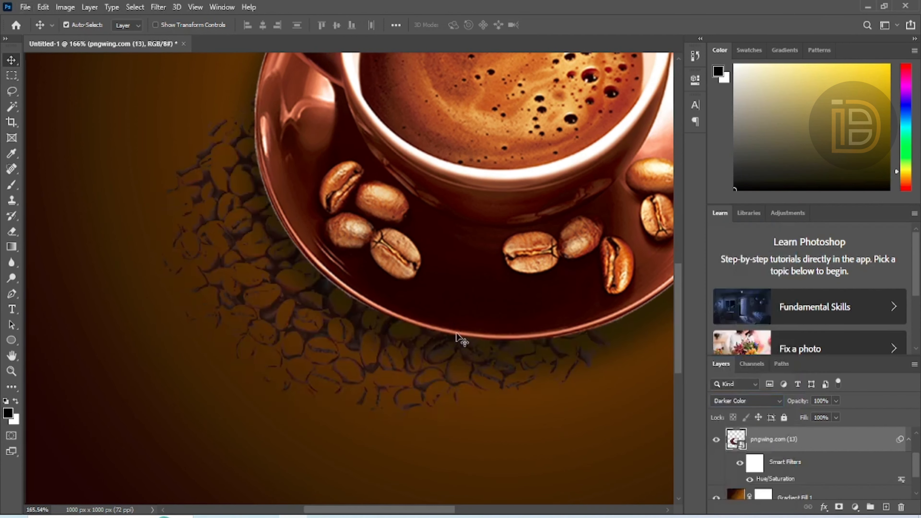
scroll(356, 413, down, 3)
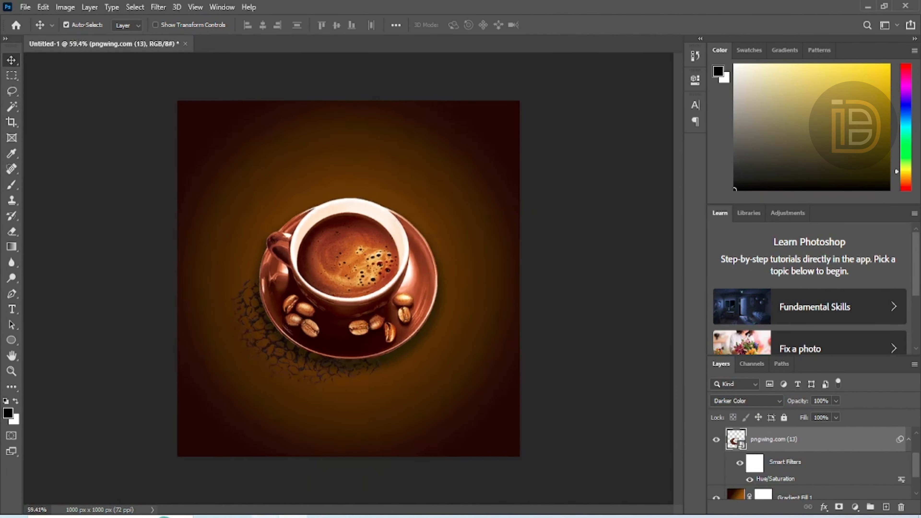
- Place the scattered coffee beans image pngwing.com (15) from the Downloads folder across the canvas
key(alt+Tab)
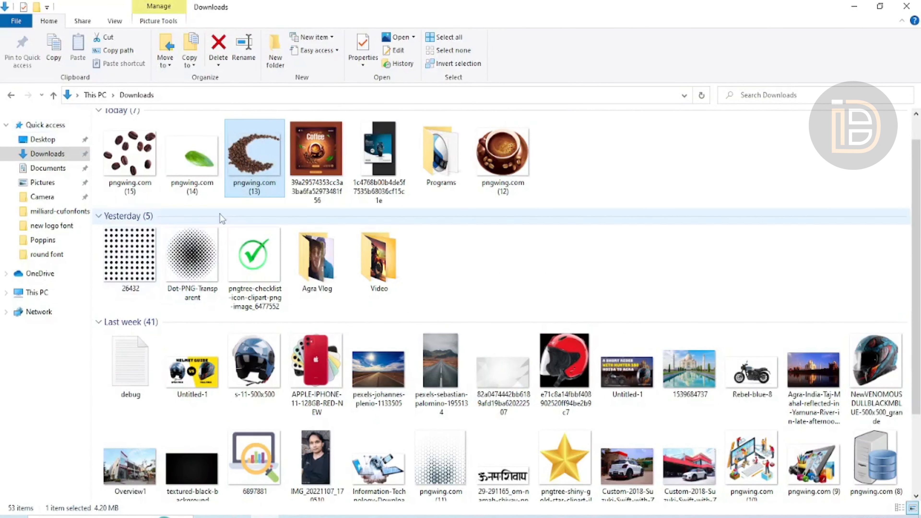
drag(137, 163, 358, 373)
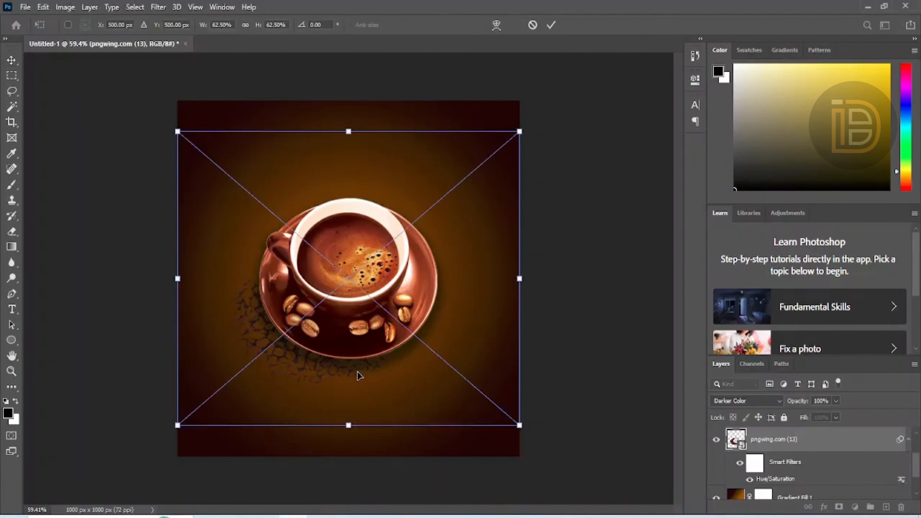
scroll(367, 324, up, 3)
click(550, 25)
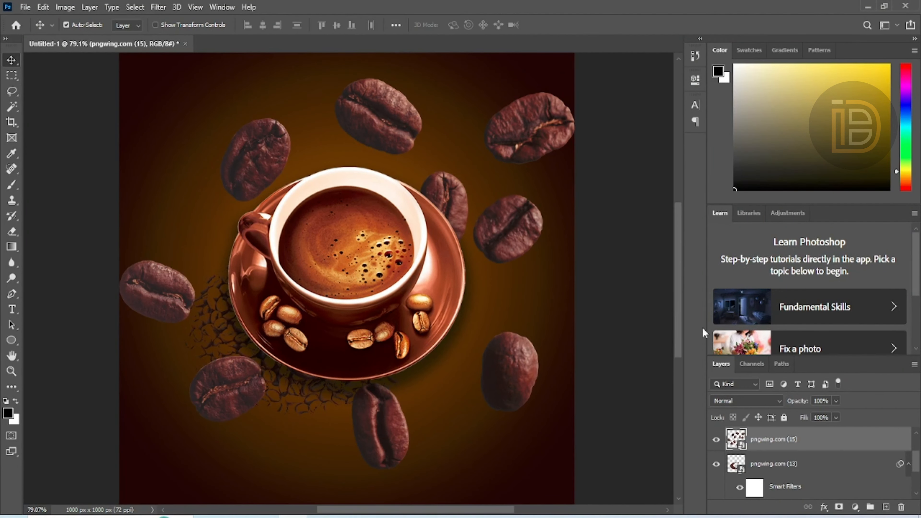
- Move the scattered beans layer down the stack to directly above the gradient fill layer
drag(845, 440, 854, 473)
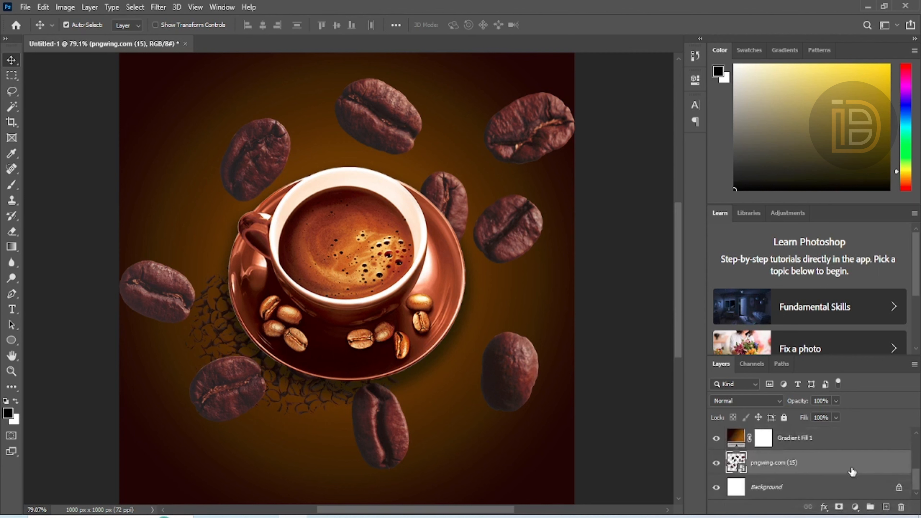
drag(793, 451, 793, 430)
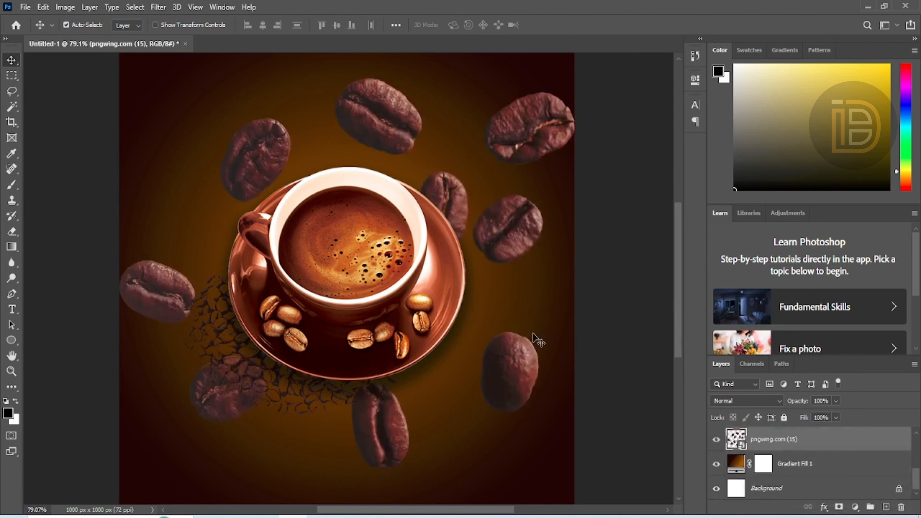
scroll(512, 419, up, 1)
scroll(508, 413, down, 2)
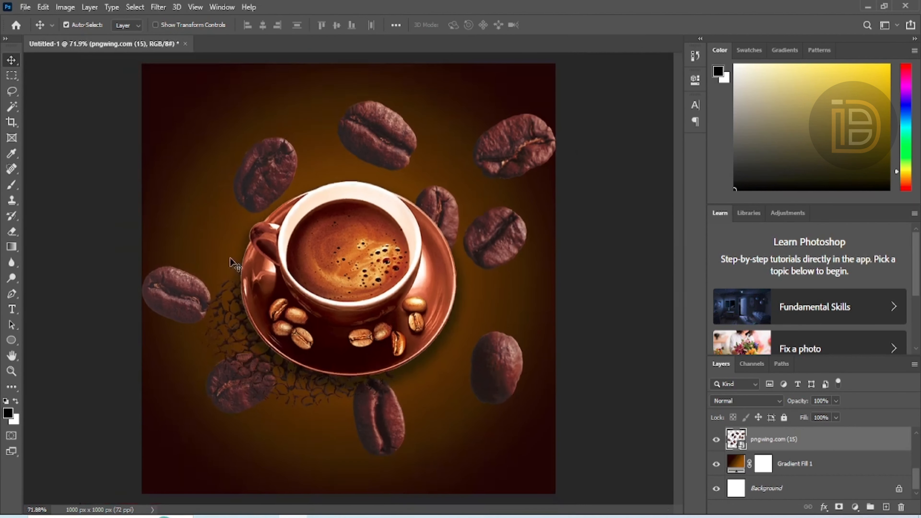
- Copy the bean at the saucer's lower right onto its own layer and move it to the canvas's lower-right corner
click(12, 75)
drag(468, 312, 532, 425)
key(ctrl+j)
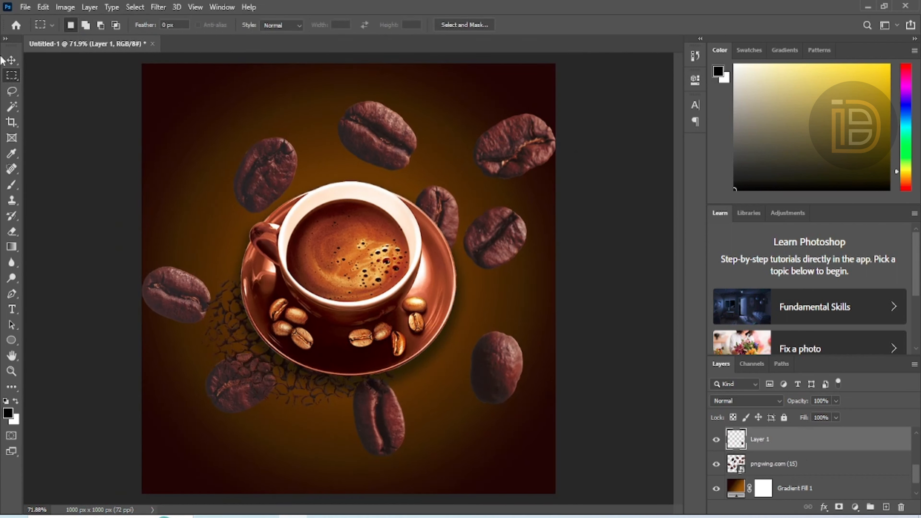
key(v)
drag(513, 362, 544, 449)
- Copy the bean above the cup from the scattered beans layer onto its own layer
key(alt+bracketleft)
click(11, 77)
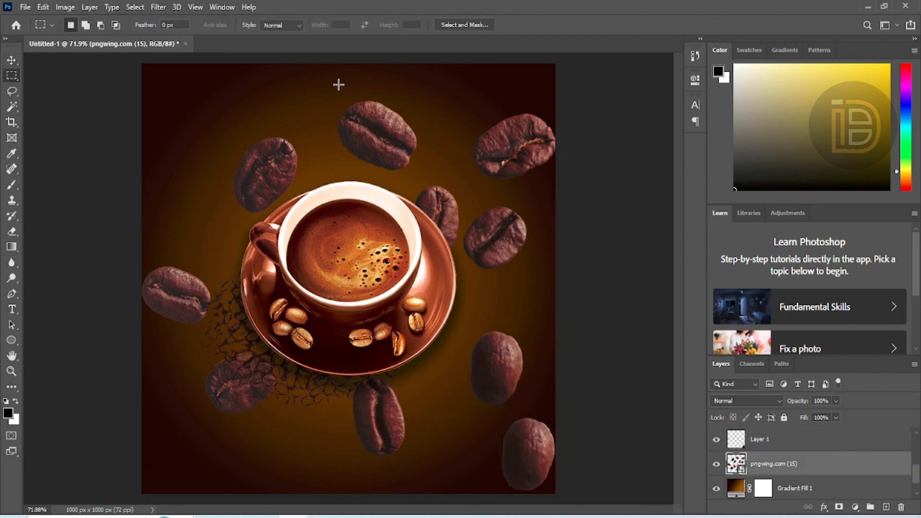
drag(329, 85, 431, 178)
key(ctrl+j)
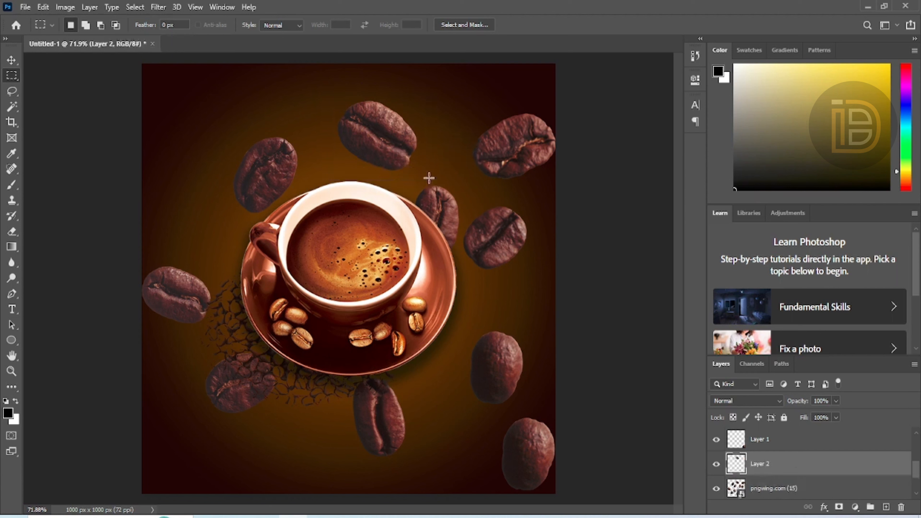
- Delete the original scattered beans layer, keeping only the separately copied beans
click(11, 60)
drag(242, 150, 249, 166)
key(Delete)
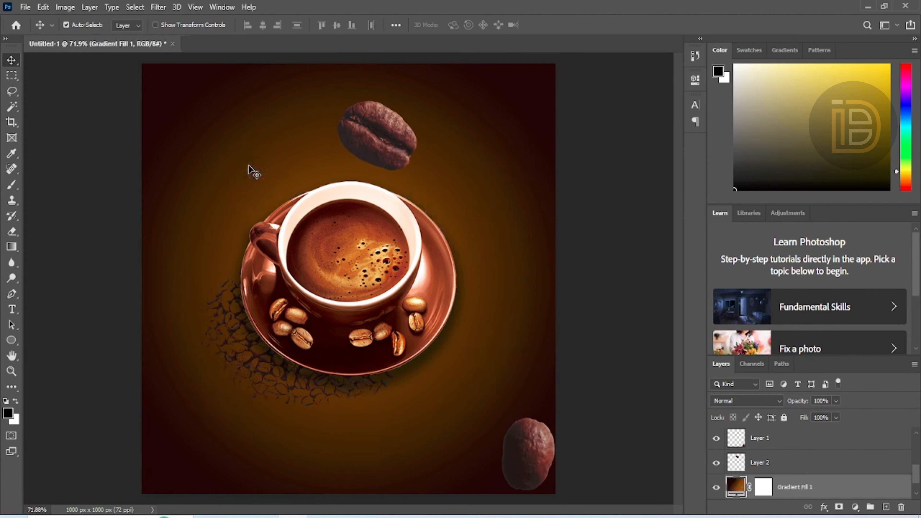
- Move the bean in the canvas's lower-right corner to just beside the saucer's right edge
drag(534, 452, 473, 285)
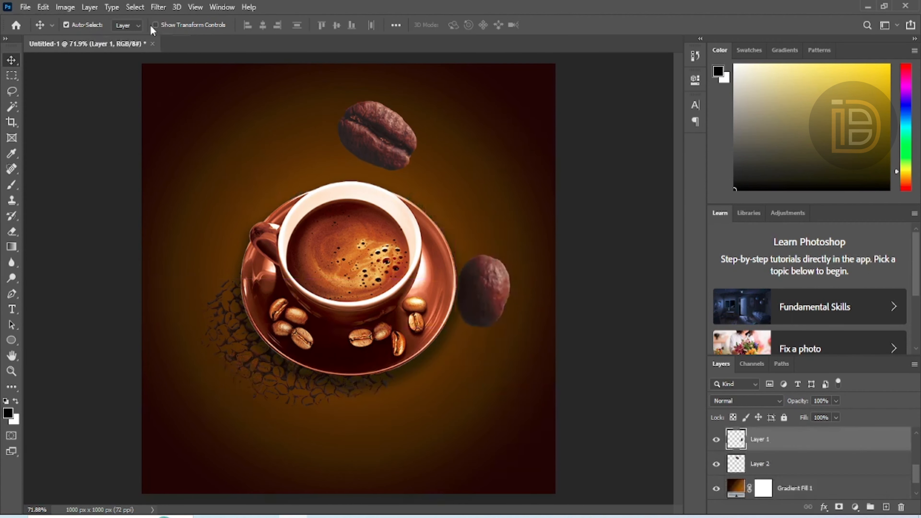
click(66, 7)
click(95, 100)
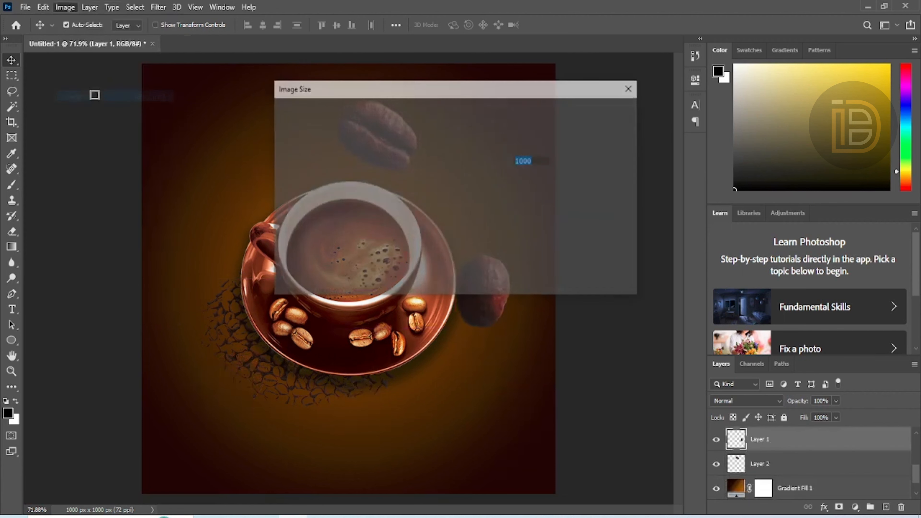
click(631, 87)
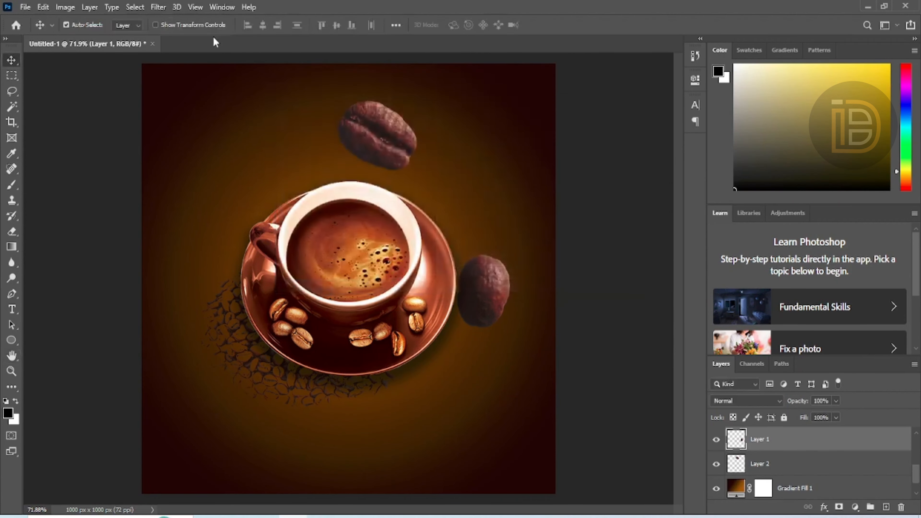
- Apply a Gaussian Blur with a 5.4-pixel radius to the bean beside the saucer
click(159, 8)
mouse_move(217, 139)
click(330, 187)
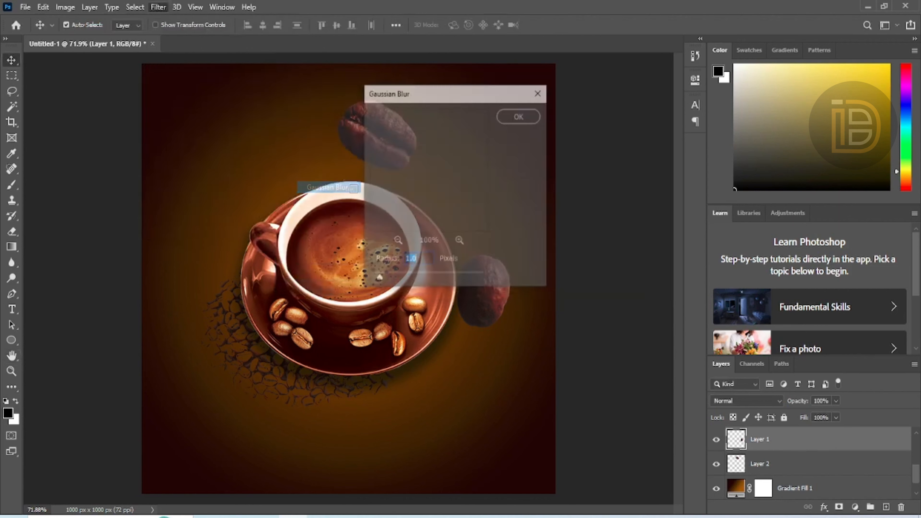
drag(453, 103, 175, 156)
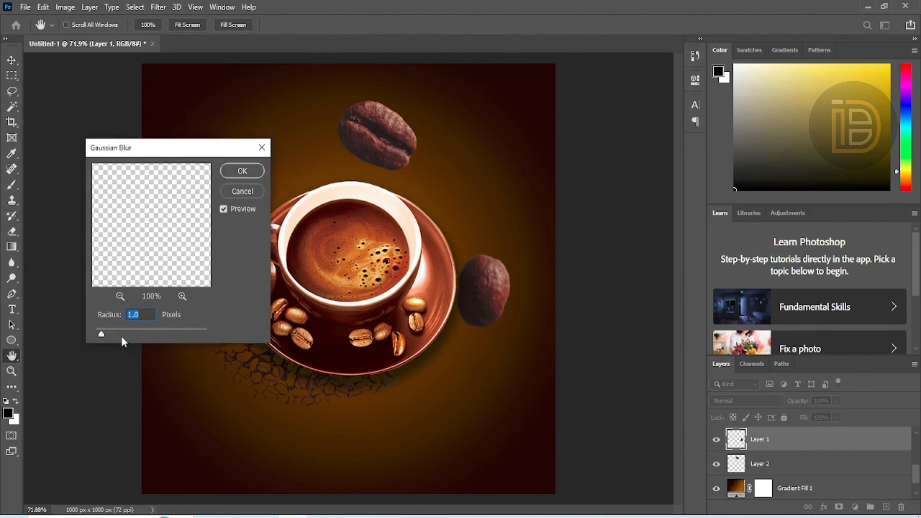
click(128, 334)
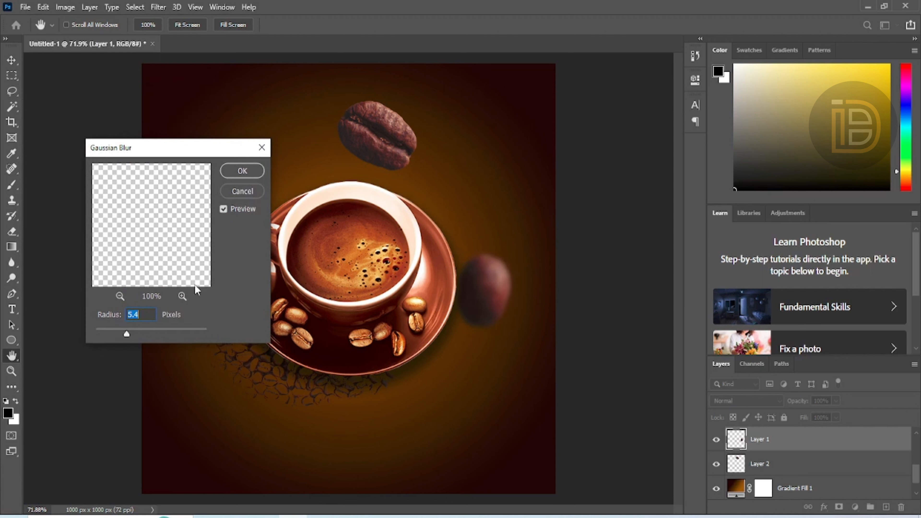
click(242, 171)
- Apply a Gaussian Blur with a 5.6-pixel radius to the bean above the cup
click(376, 157)
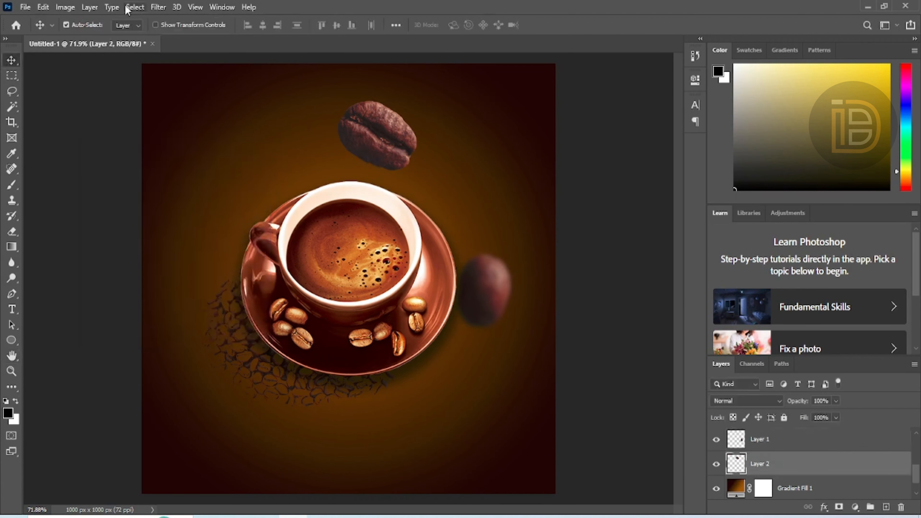
click(159, 7)
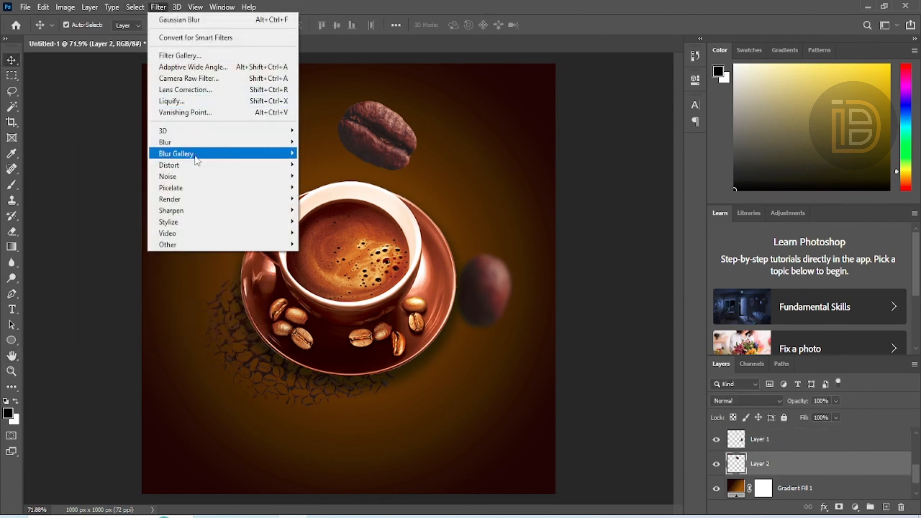
mouse_move(199, 143)
click(319, 187)
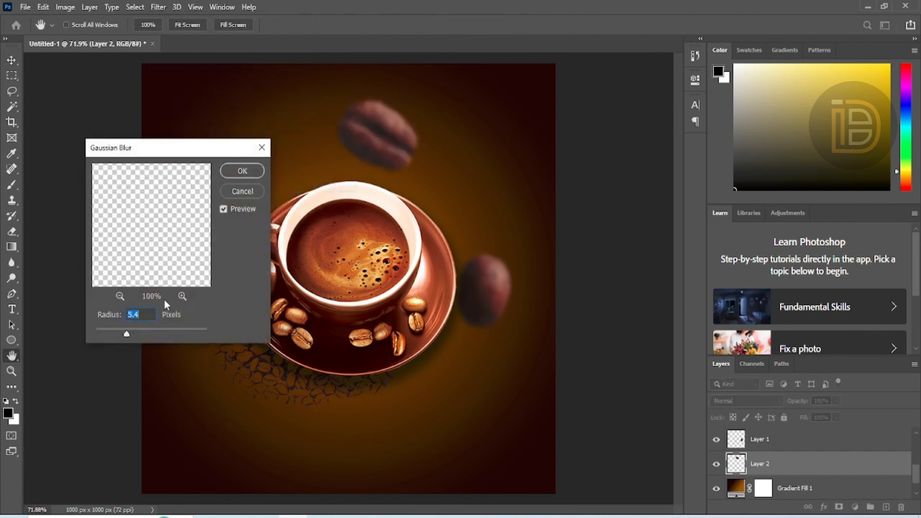
mouse_move(136, 335)
mouse_down()
mouse_move(153, 337)
mouse_move(133, 332)
mouse_up()
click(254, 169)
- Arrange the blurred beans partly off the canvas at the upper-right and lower-right edges, with a copy of the upper bean at the lower-left edge
drag(352, 164, 175, 406)
drag(500, 313, 529, 391)
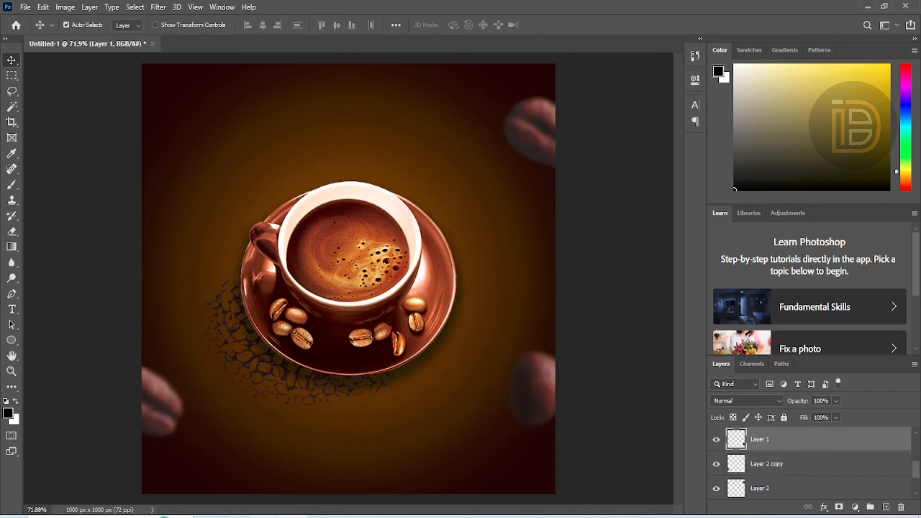
- Place the leaf image pngwing.com (14), scale it to about 34.4%, and position the leaf at the saucer's right edge
key(alt+Tab)
drag(198, 153, 347, 348)
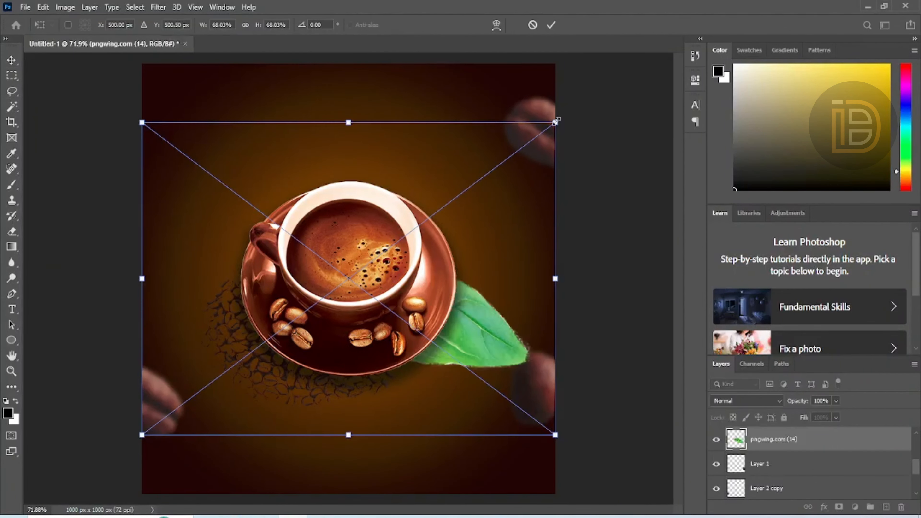
drag(556, 121, 461, 199)
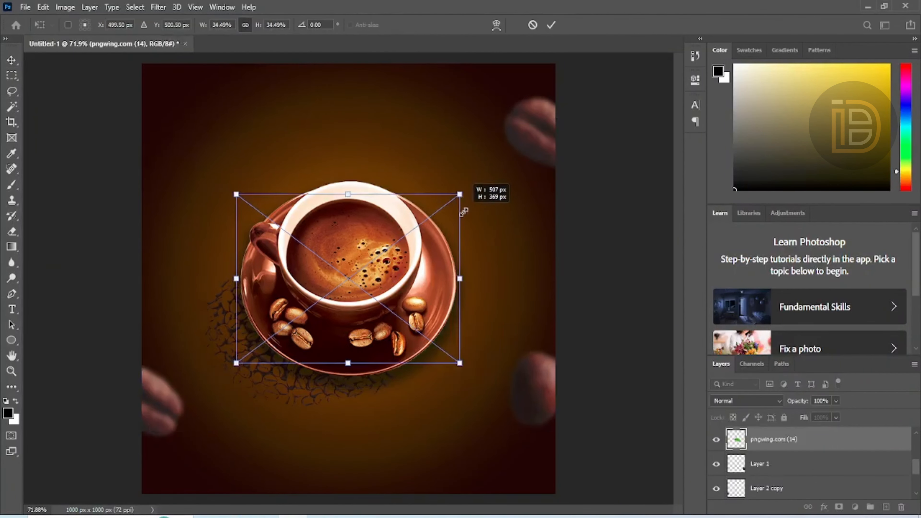
drag(346, 263, 430, 280)
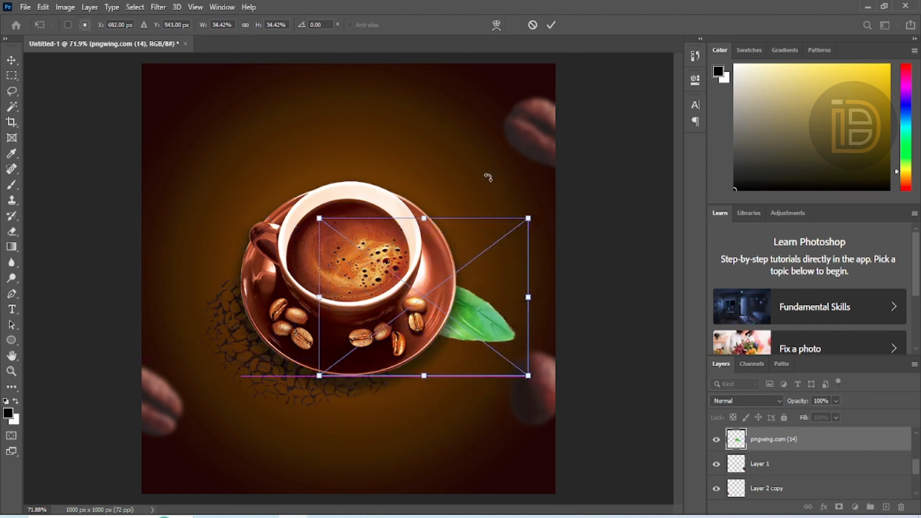
click(550, 25)
- Duplicate the leaf, scale the copy to about 17.8%, and rotate it to point downward below the first leaf at the saucer's edge
drag(466, 356, 456, 364)
key(ctrl+t)
drag(520, 271, 458, 460)
drag(405, 345, 458, 325)
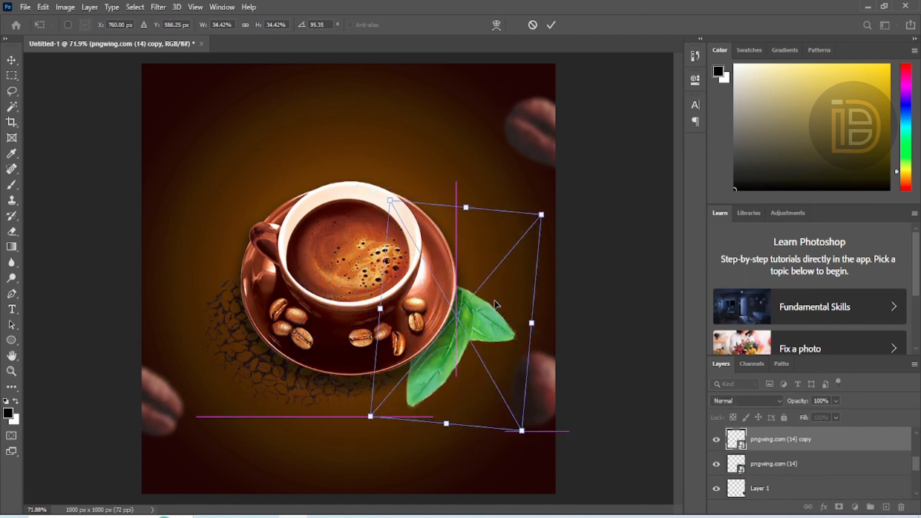
drag(539, 211, 499, 267)
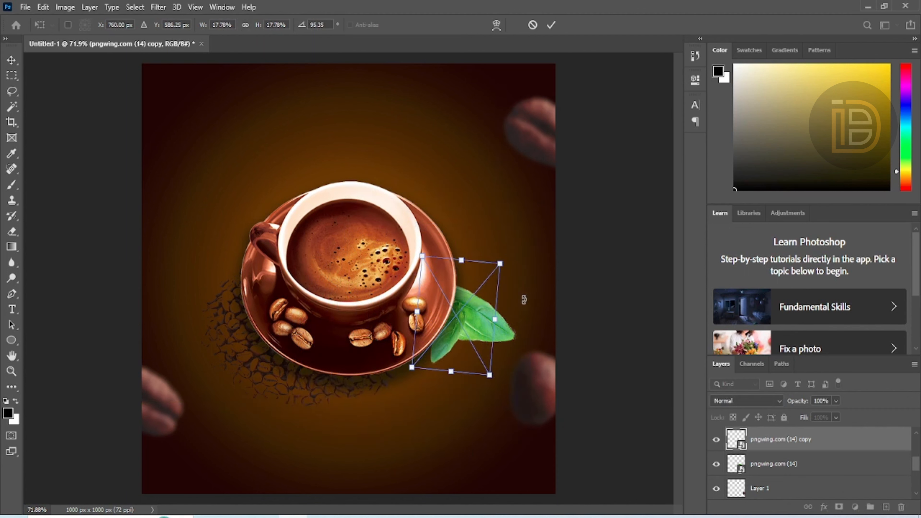
drag(520, 298, 495, 280)
- Copy the small leaf to above the cup and apply a Gaussian Blur with a 5.6-pixel radius to it
drag(468, 312, 387, 138)
click(551, 25)
click(158, 7)
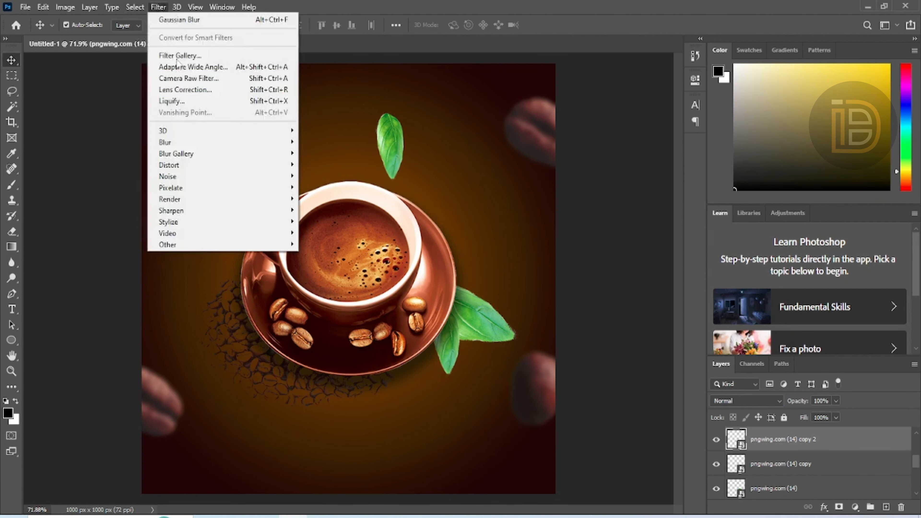
mouse_move(196, 142)
click(316, 193)
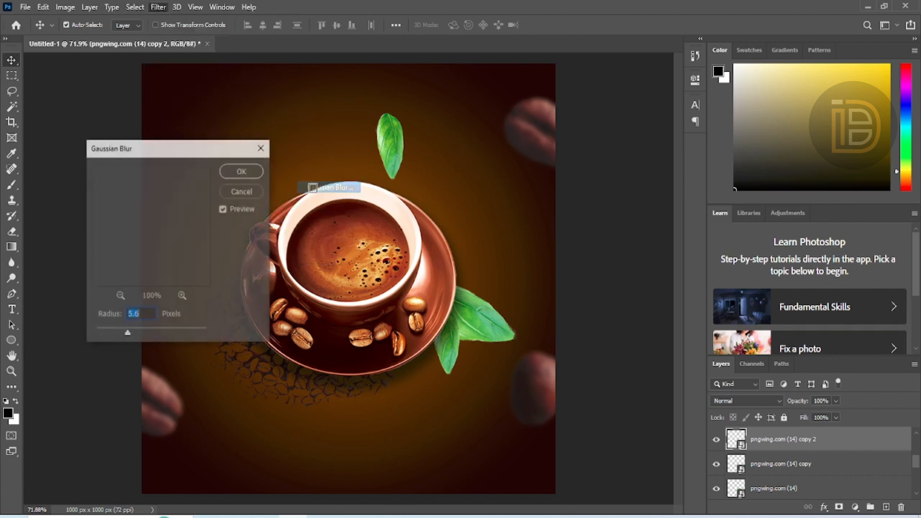
click(243, 171)
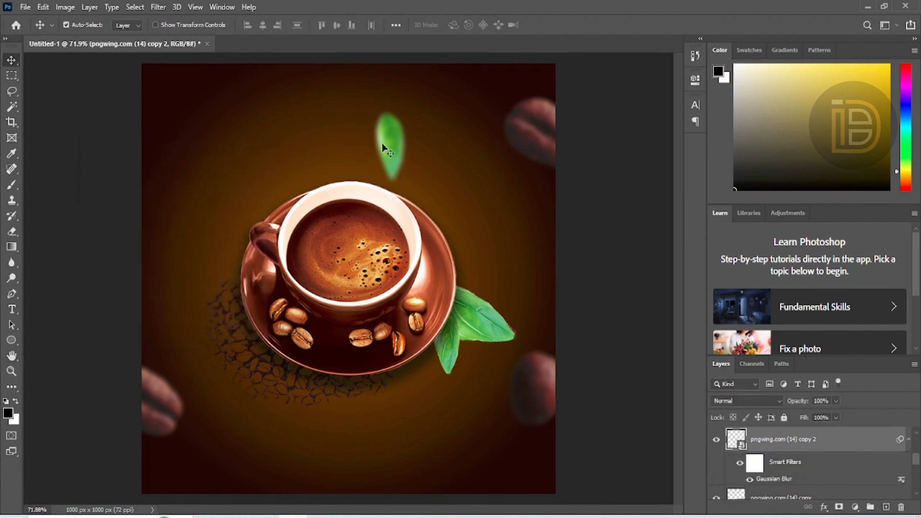
- Move the blurred leaf to the upper left of the cup and rotate it to about 13.9 degrees
drag(381, 142, 281, 136)
key(ctrl+t)
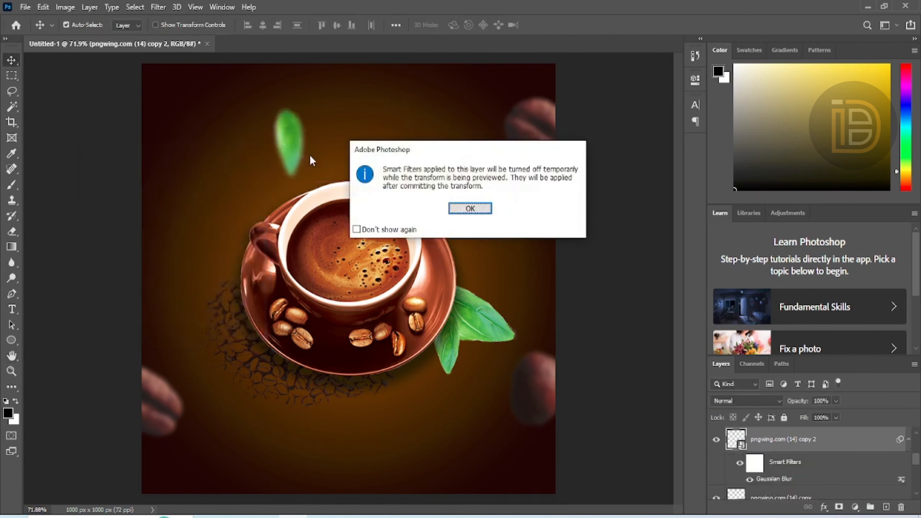
click(458, 209)
drag(359, 67, 376, 85)
click(552, 25)
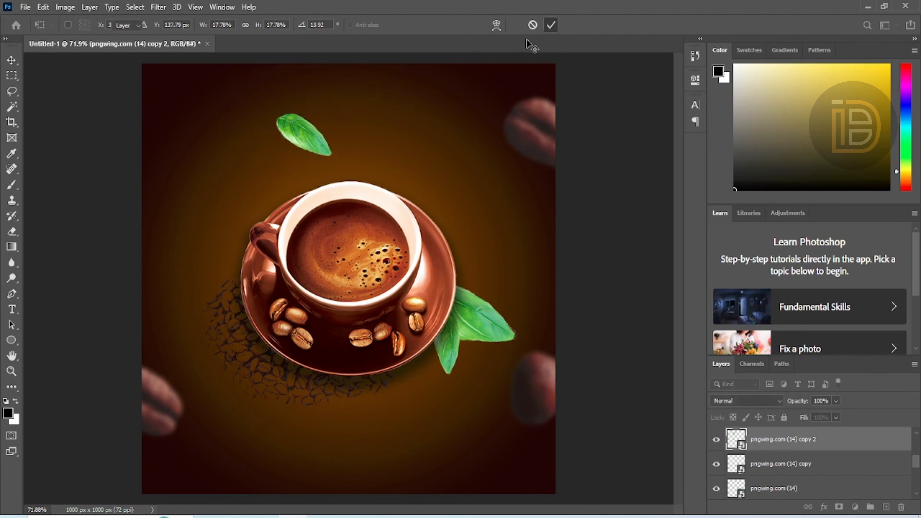
- Place a horizontally flipped copy of the blurred leaf at the canvas's lower right and another copy at the right edge above the saucer leaves
key(ctrl+f)
drag(289, 134, 253, 384)
key(ctrl+t)
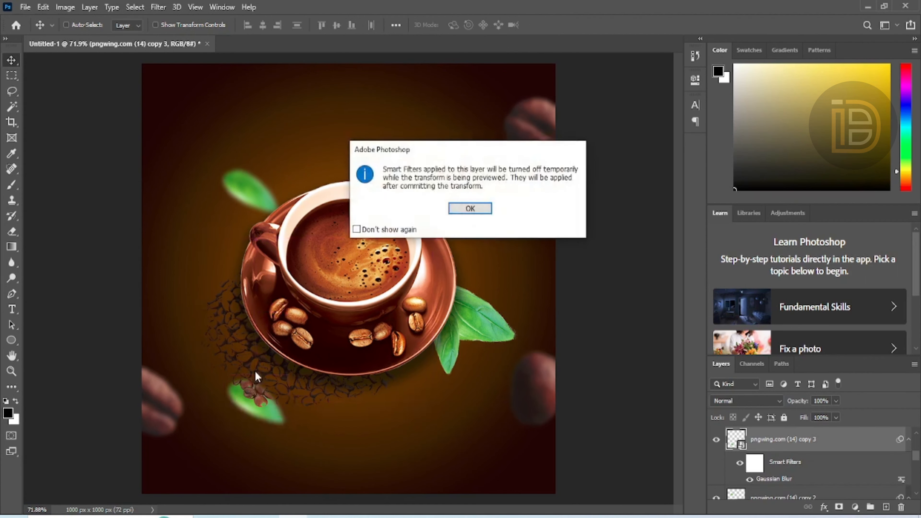
click(479, 212)
right_click(259, 402)
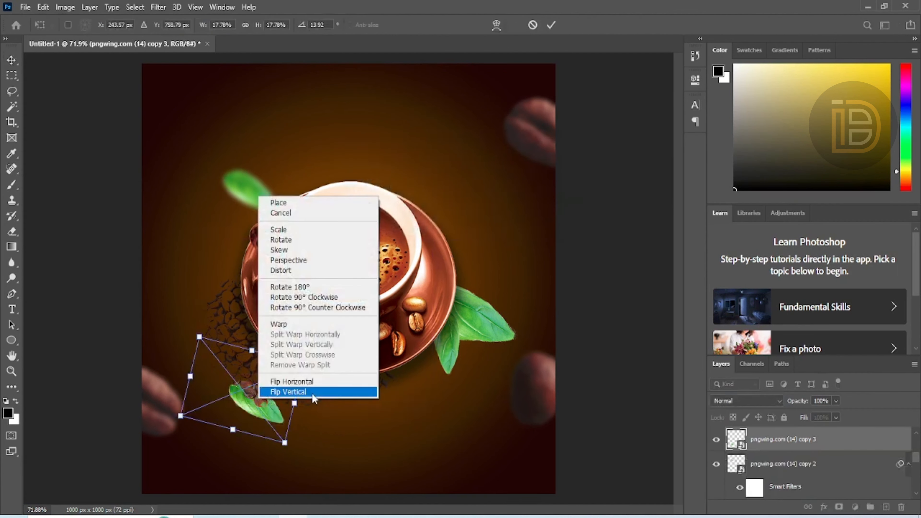
click(276, 403)
drag(254, 399, 483, 446)
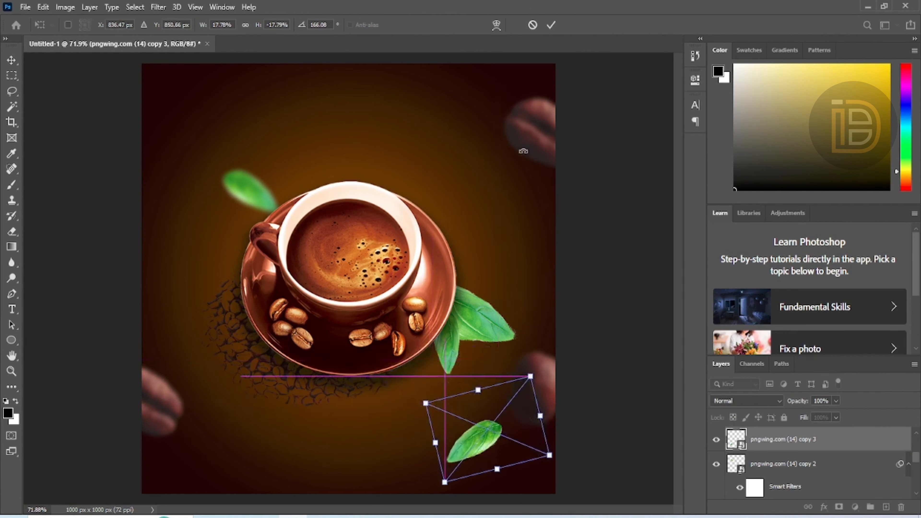
click(551, 25)
drag(324, 206, 548, 235)
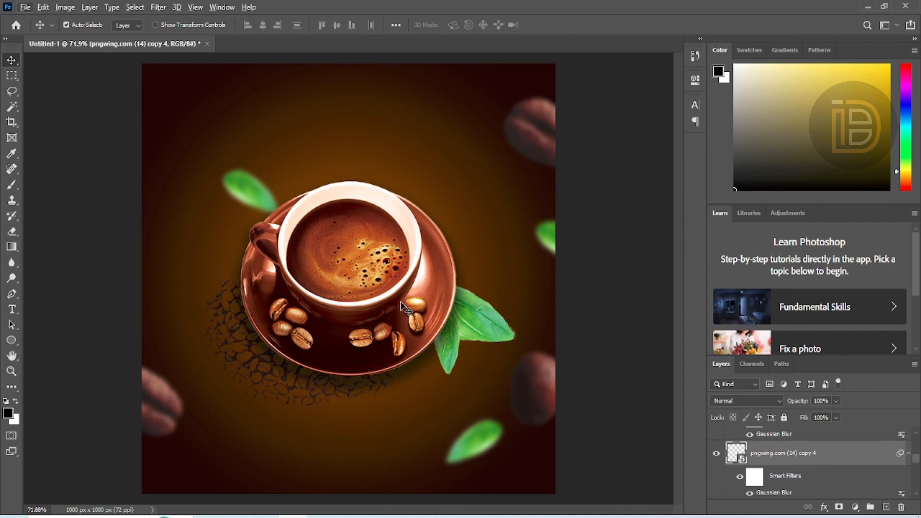
- Start a text line above the cup and set its text colour to yellow ffce25
click(11, 309)
scroll(352, 94, up, 1)
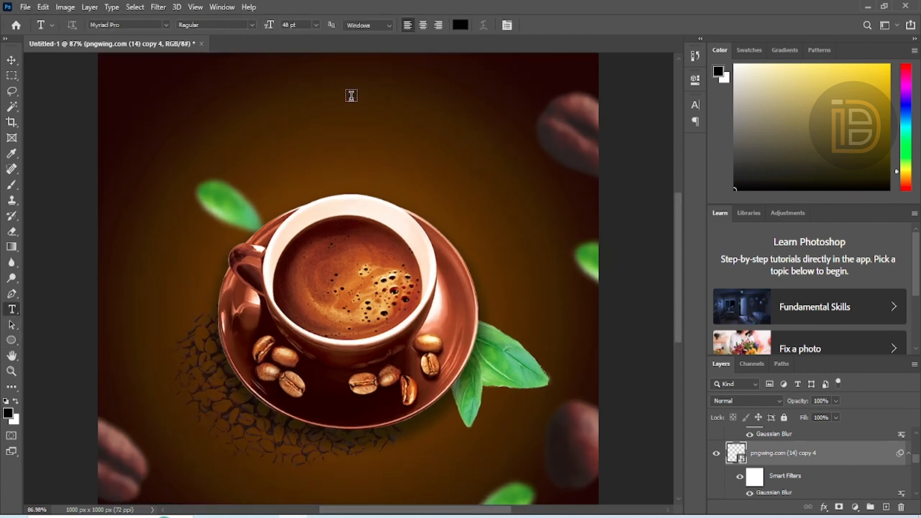
scroll(327, 277, up, 3)
click(299, 264)
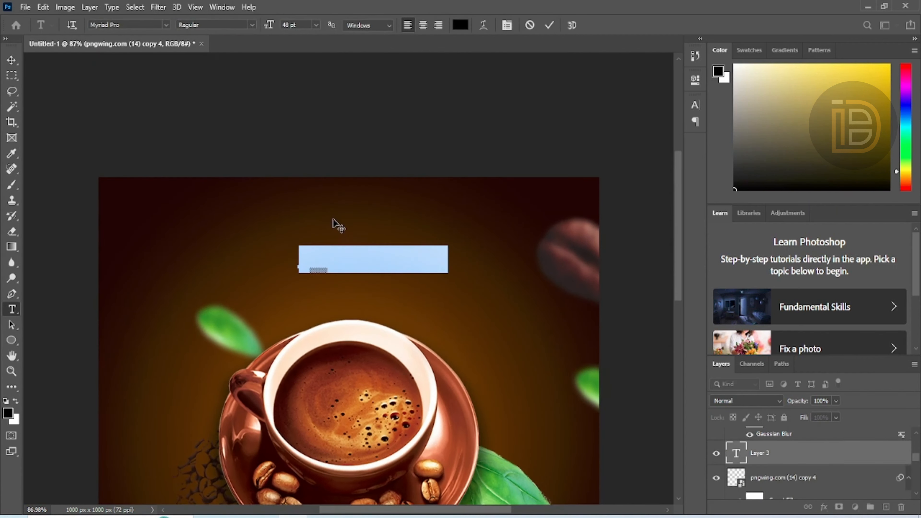
click(460, 24)
mouse_move(393, 201)
mouse_down()
mouse_move(376, 192)
mouse_move(377, 224)
mouse_up()
click(542, 317)
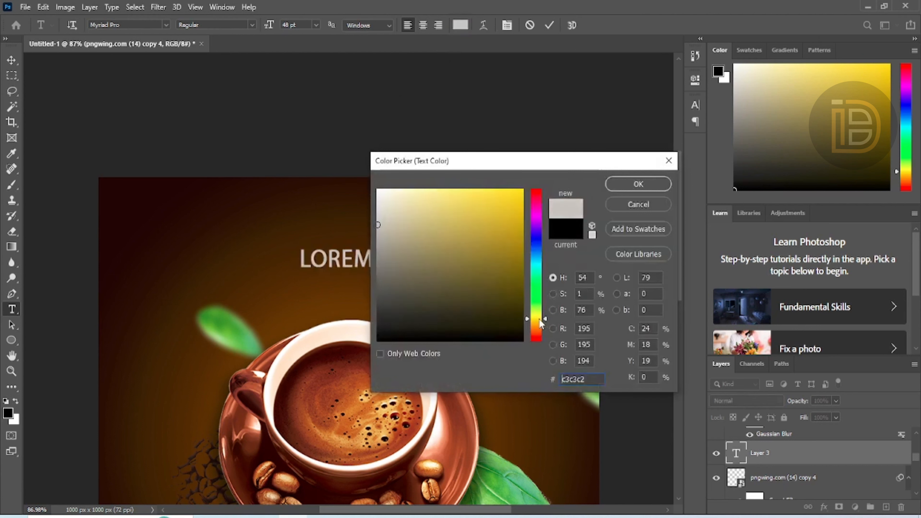
click(542, 321)
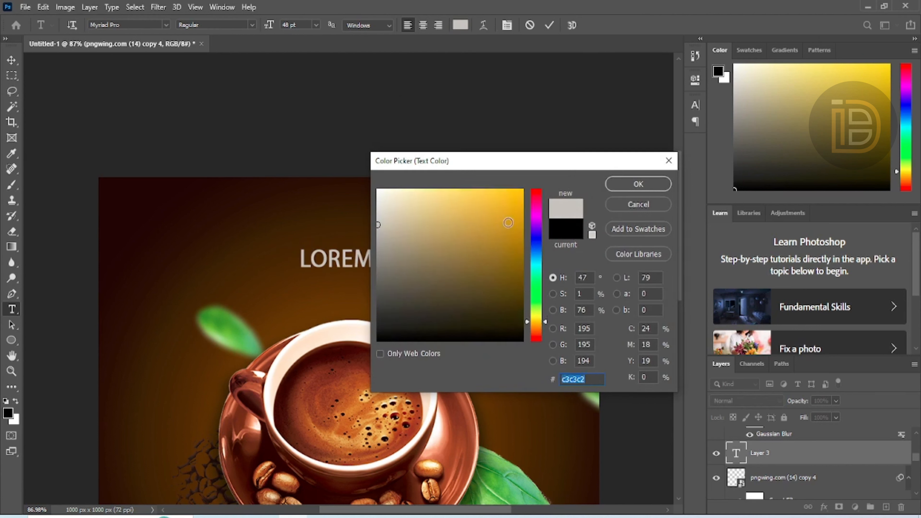
text(ffc90e)
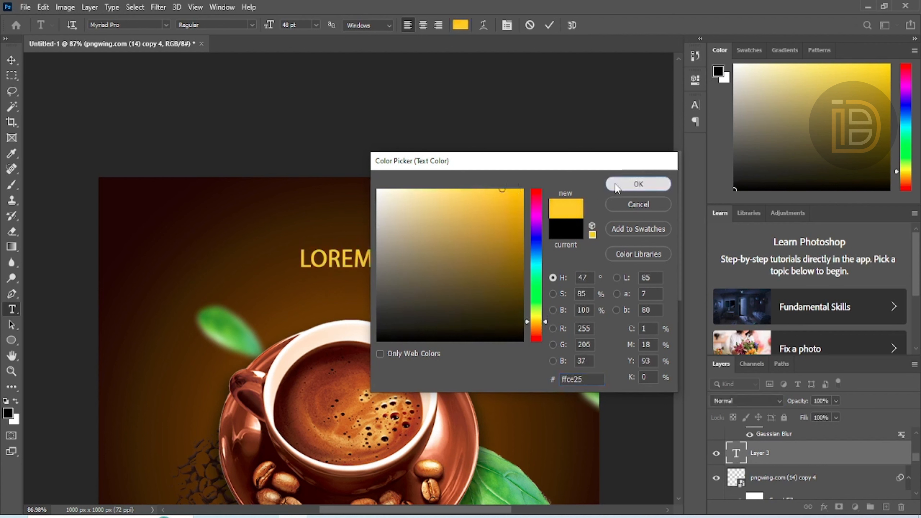
click(617, 184)
- Enter the heading text "BEST QUALITY" above the cup
text(B)
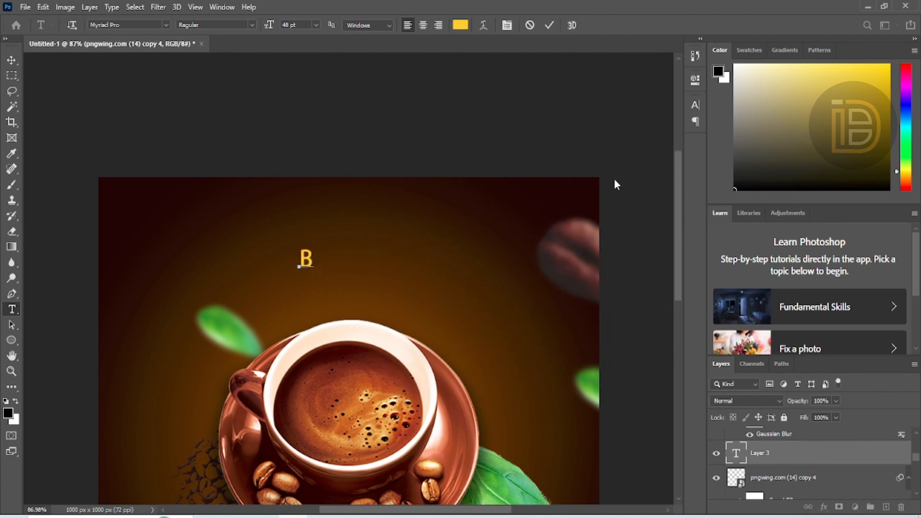
text(EST QU)
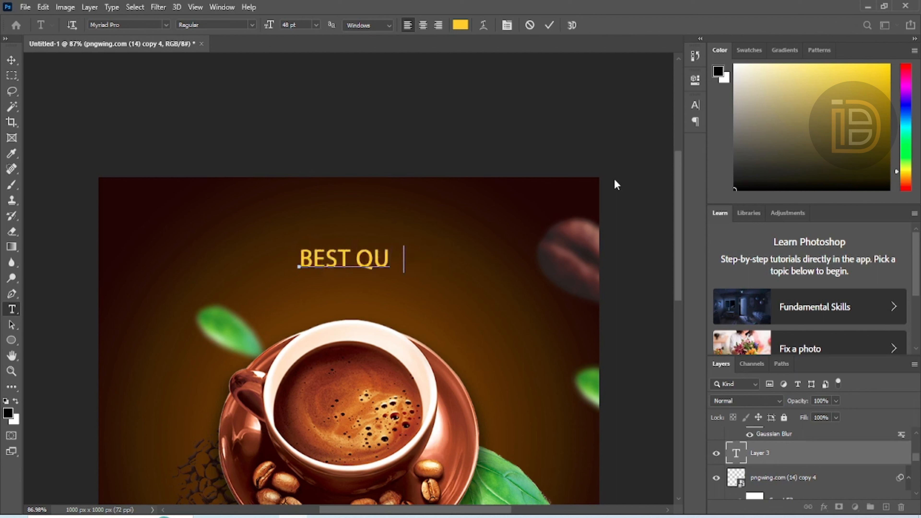
text(ALITY)
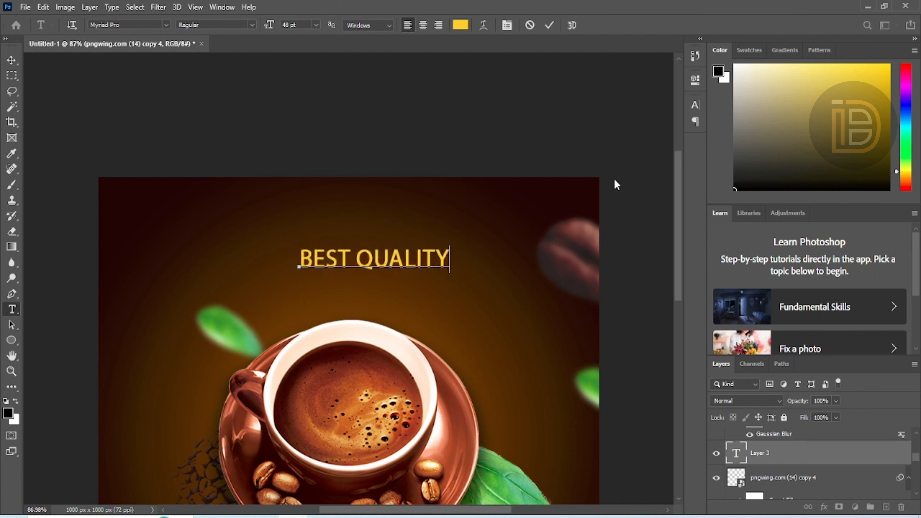
- Preview alternative fonts on the BEST QUALITY heading
drag(301, 254, 544, 248)
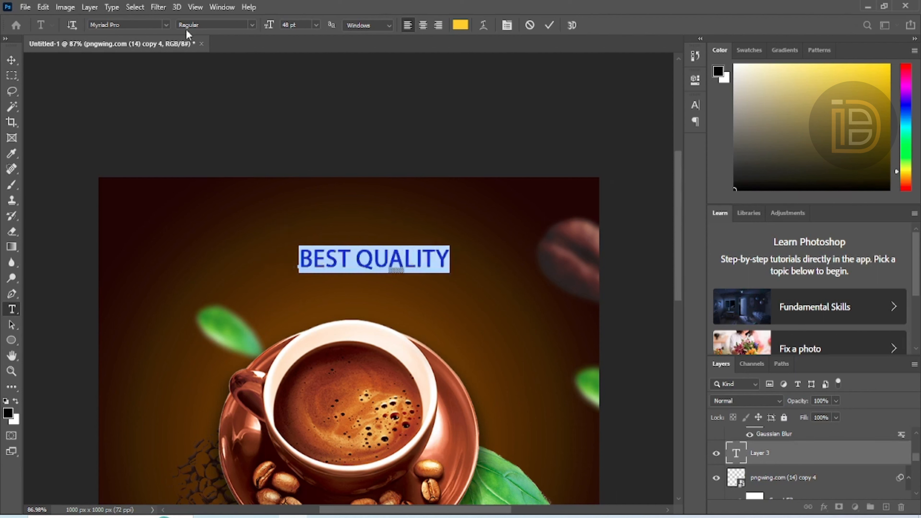
click(166, 25)
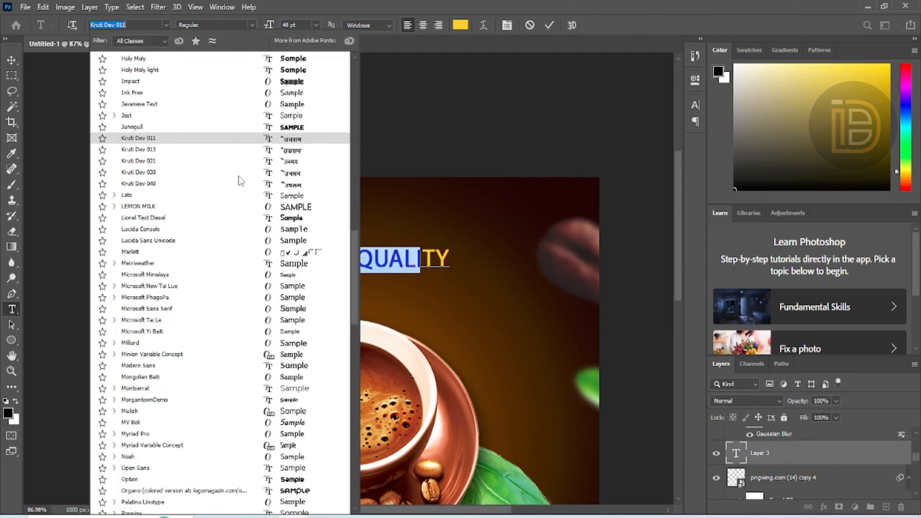
scroll(314, 179, up, 10)
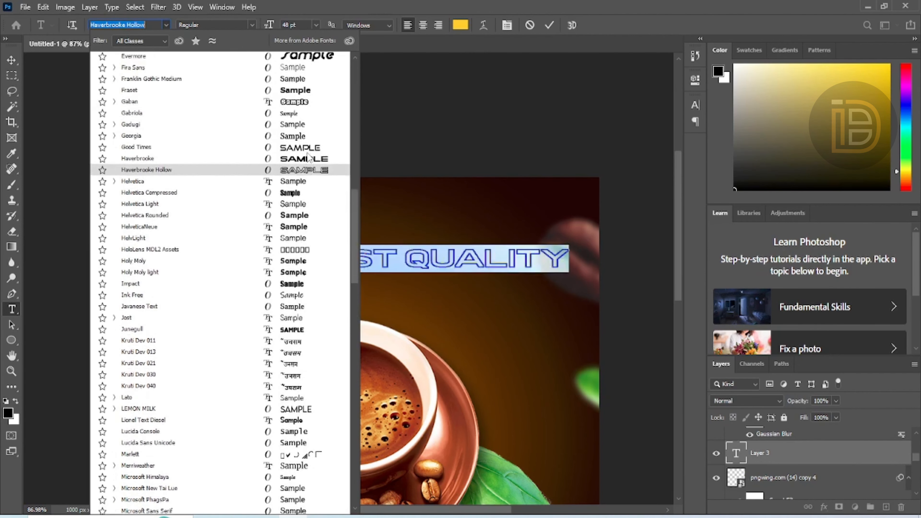
scroll(312, 180, up, 1)
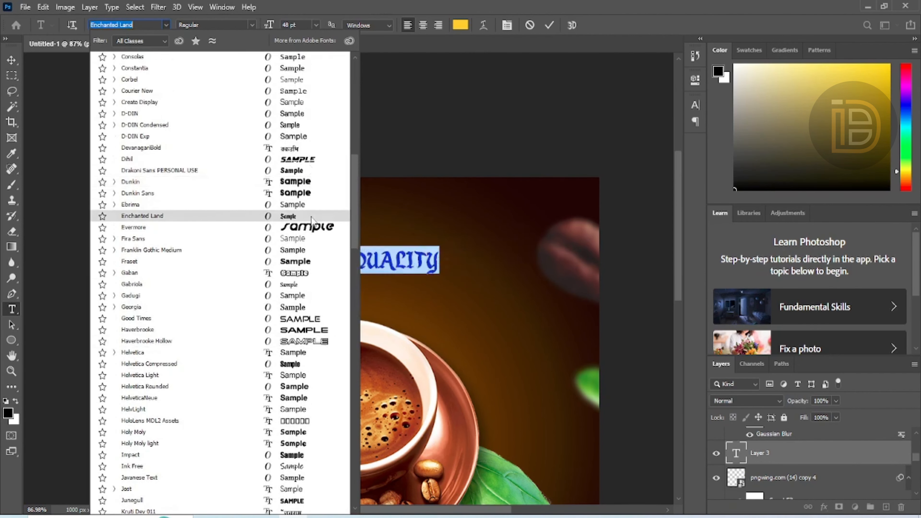
scroll(312, 218, up, 6)
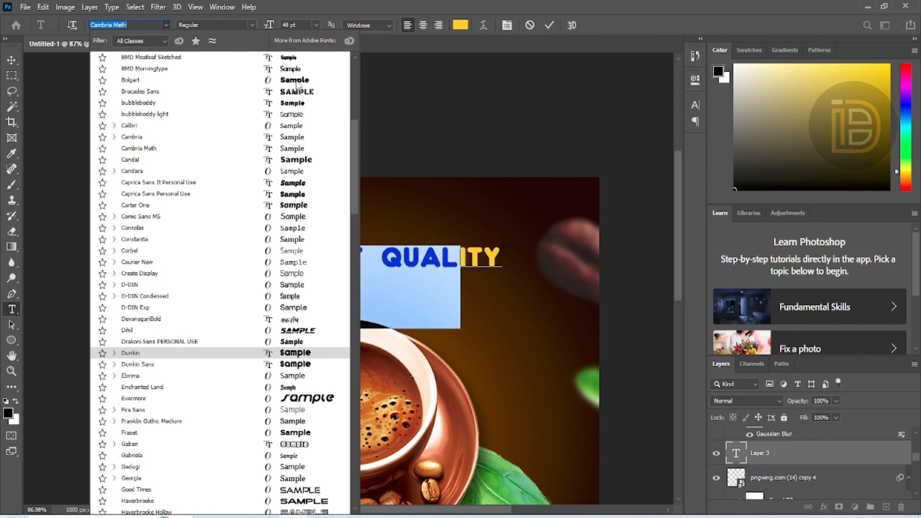
scroll(311, 209, up, 7)
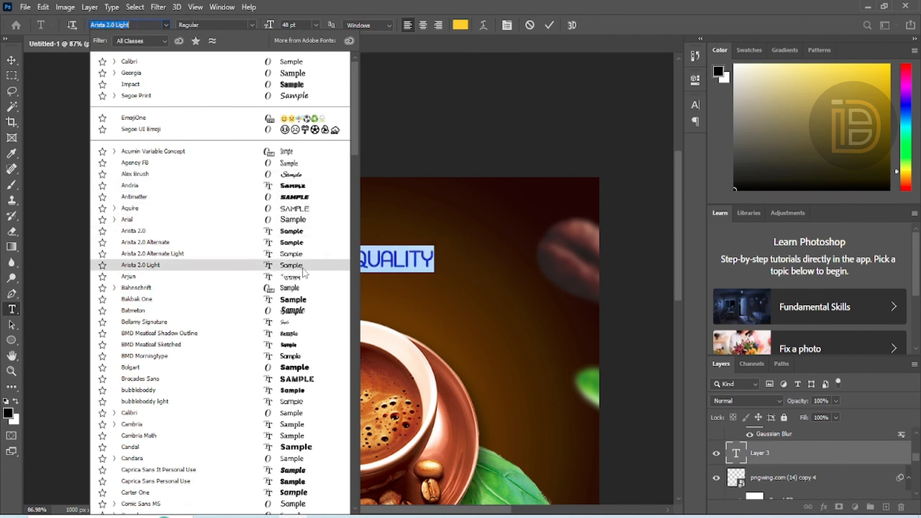
key(Escape)
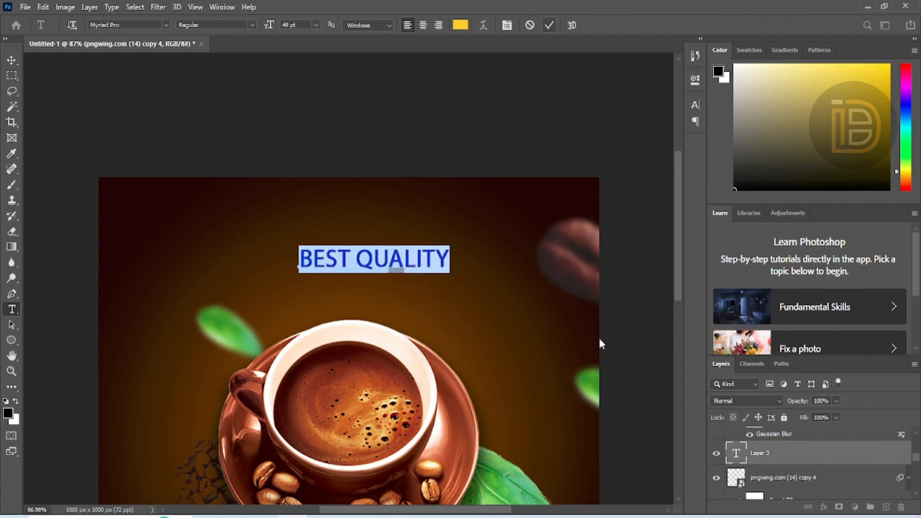
- Clear the BEST QUALITY heading and discard its text line
key(BackSpace)
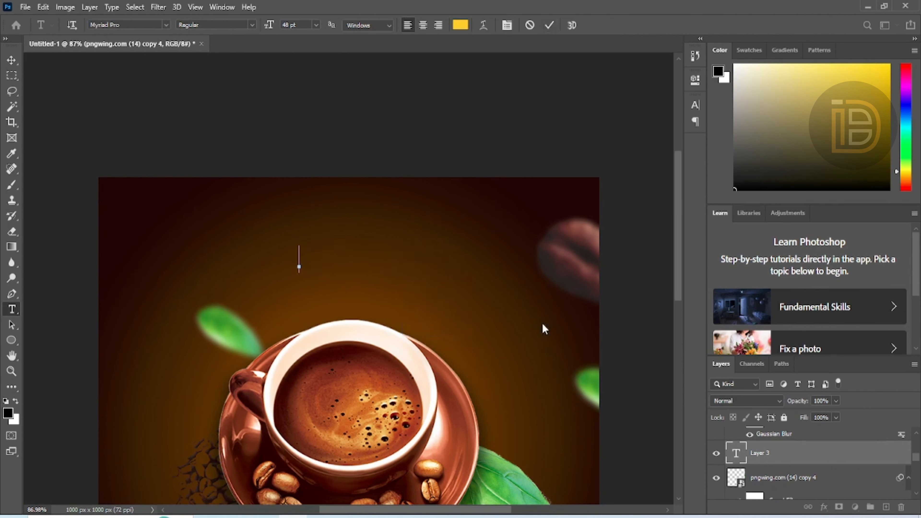
text(BAA)
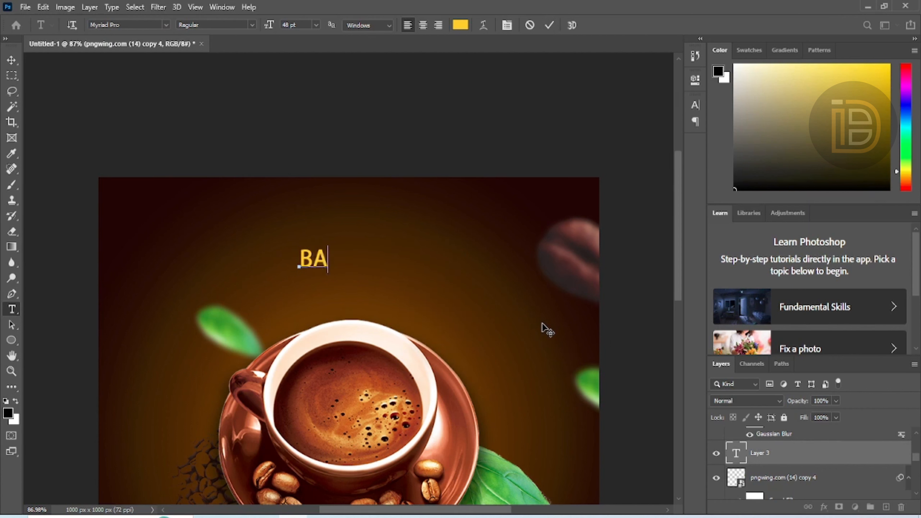
key(BackSpace)
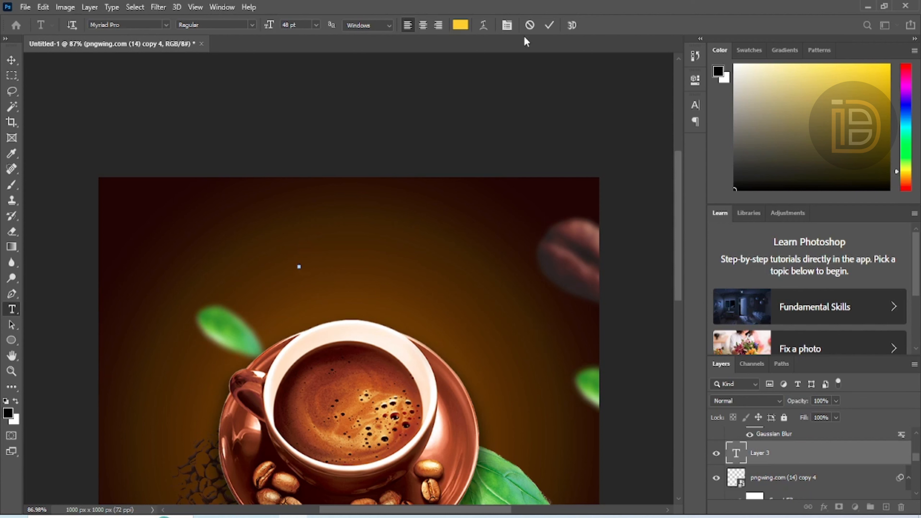
click(530, 25)
- Set the type font to Javanese Text and turn off All Caps for new text
click(166, 26)
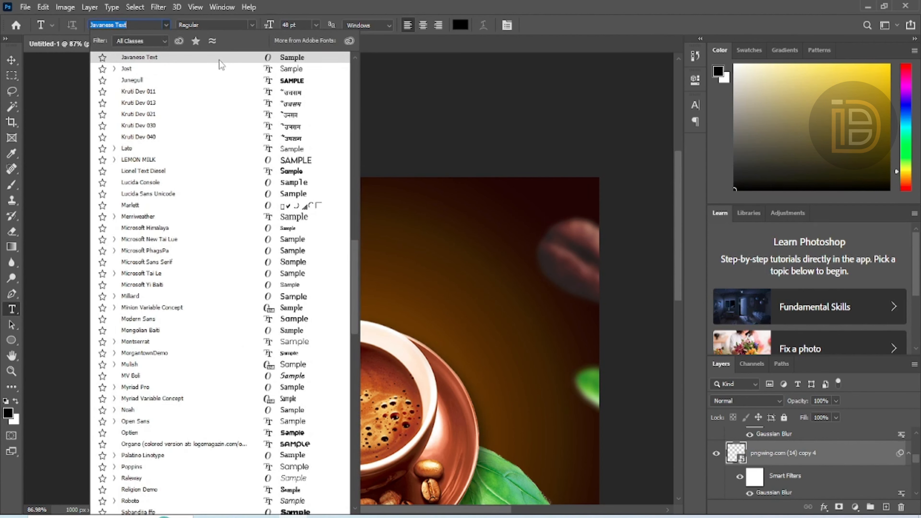
click(219, 60)
click(695, 106)
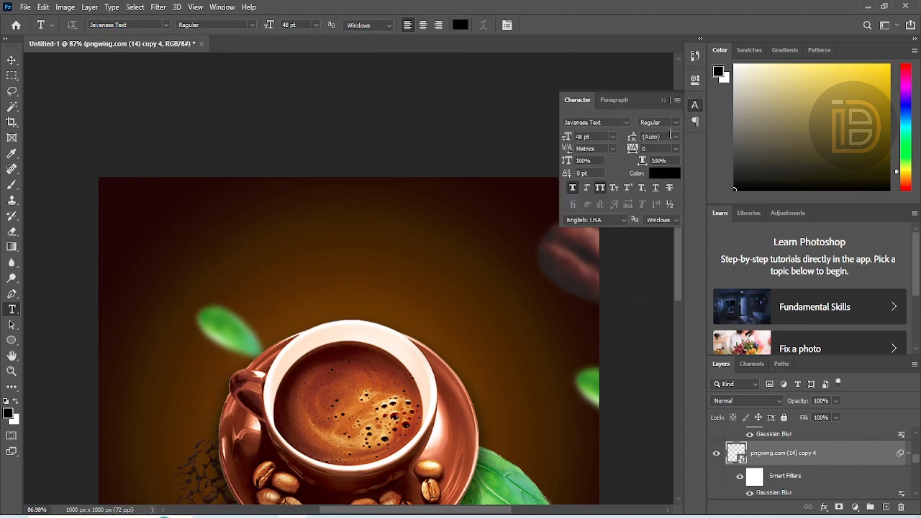
- Enter the heading text "Best Quality" above the cup, with both words capitalised
click(325, 249)
text(B)
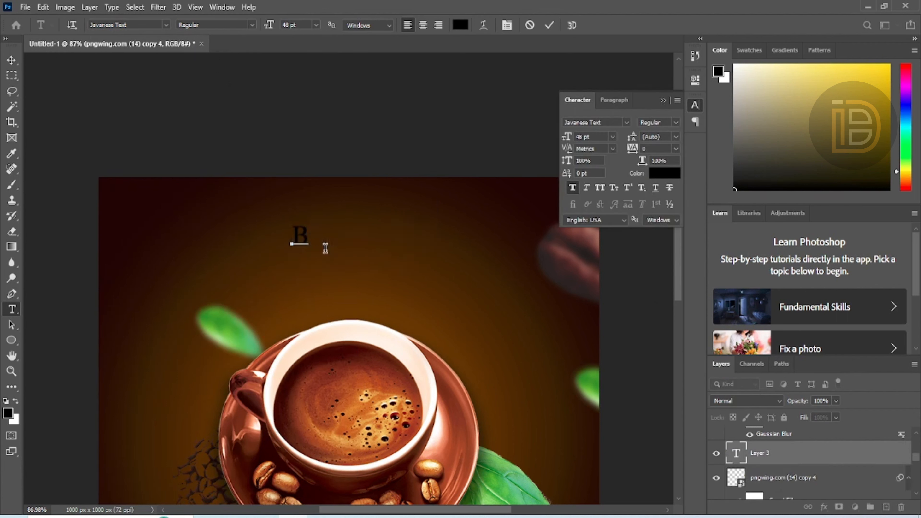
text(est quality)
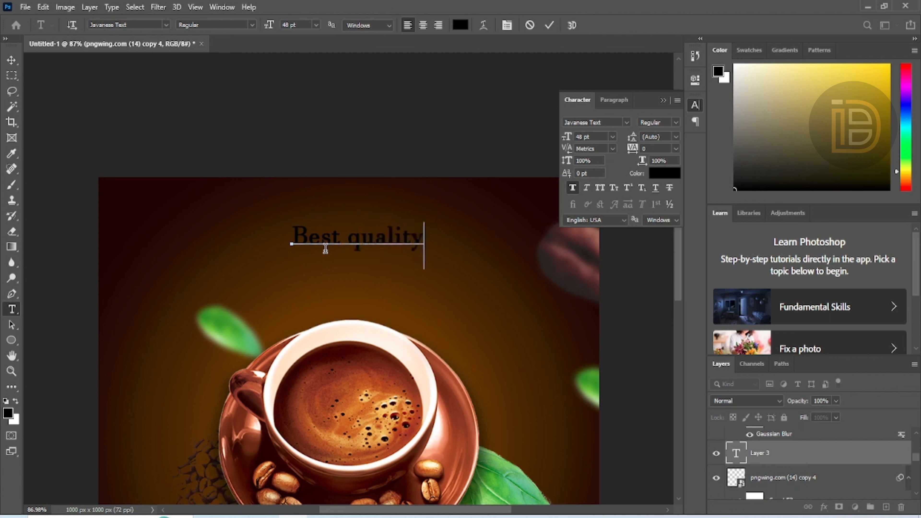
drag(352, 233, 354, 233)
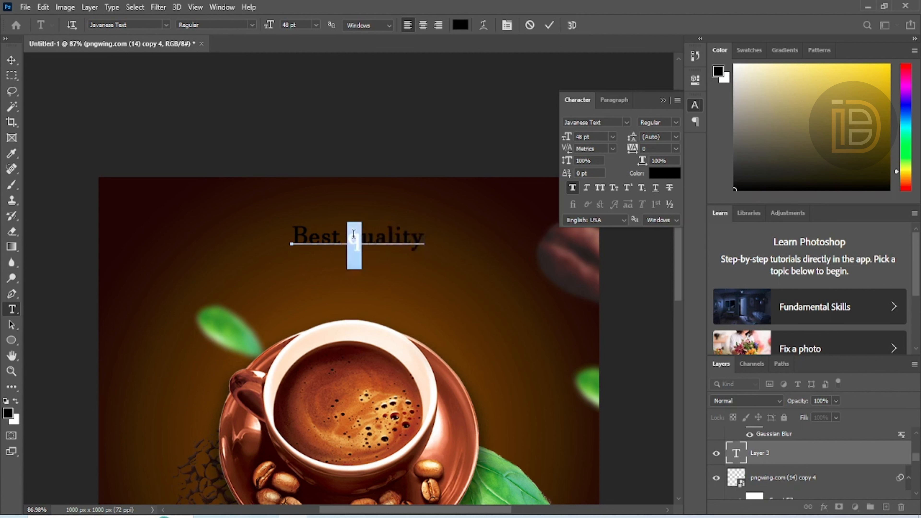
key(BackSpace)
text(Q)
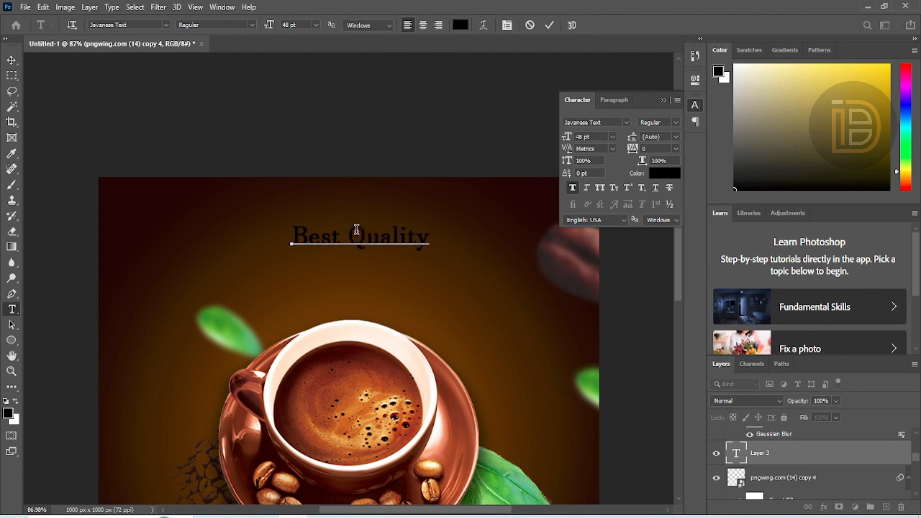
- Set the Best Quality heading's colour to ffc016 and its font to Alex Brush
drag(433, 236, 170, 165)
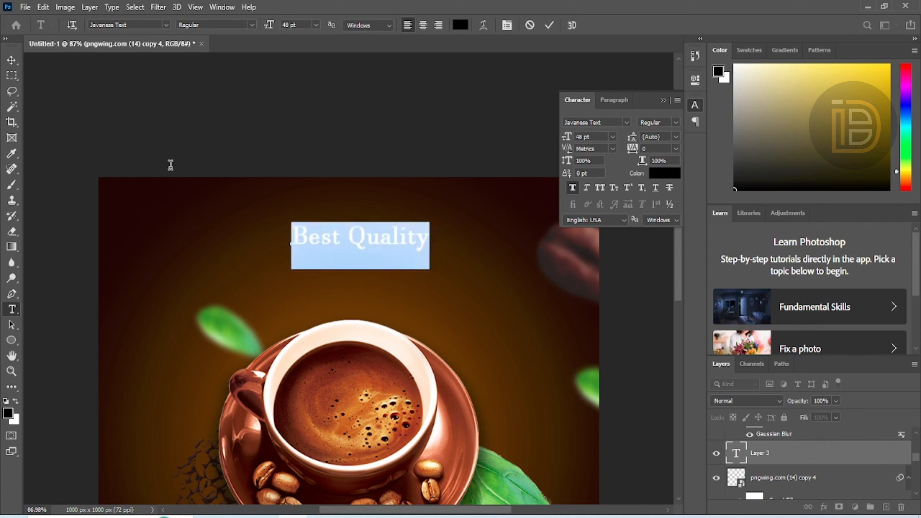
click(460, 25)
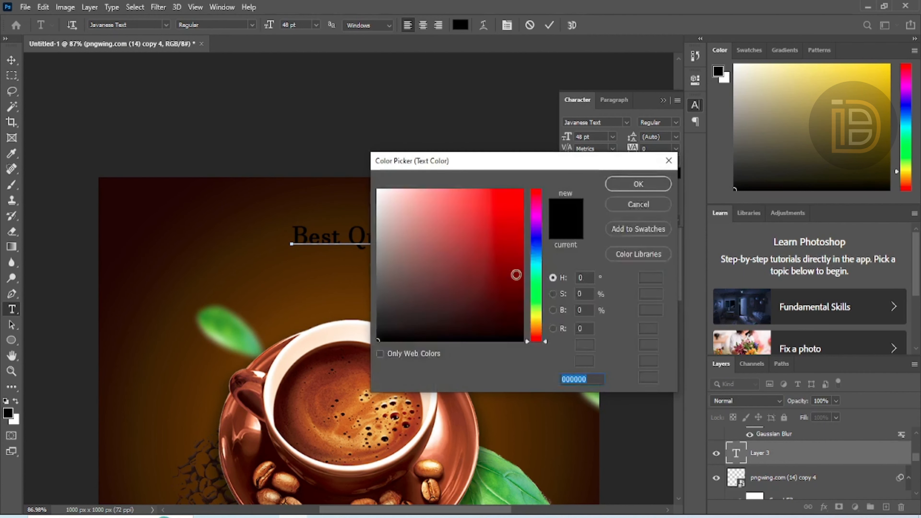
click(531, 317)
click(512, 194)
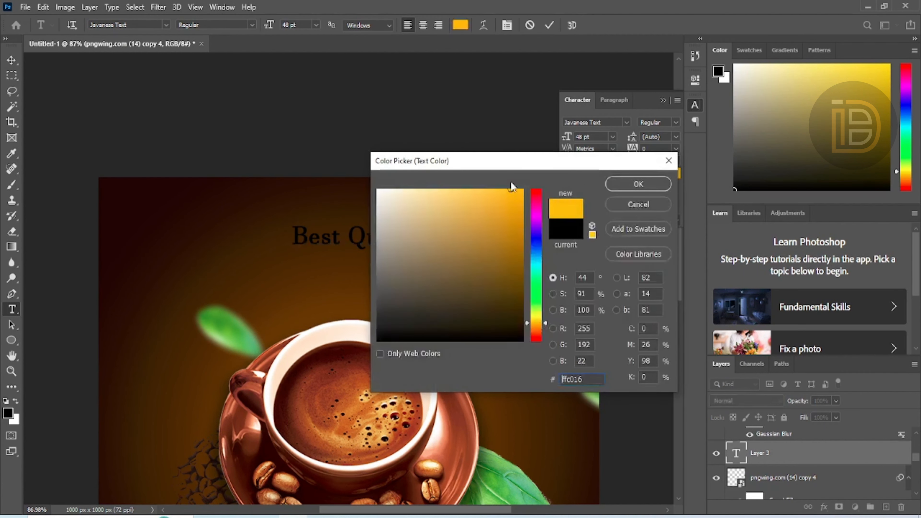
click(625, 185)
click(165, 25)
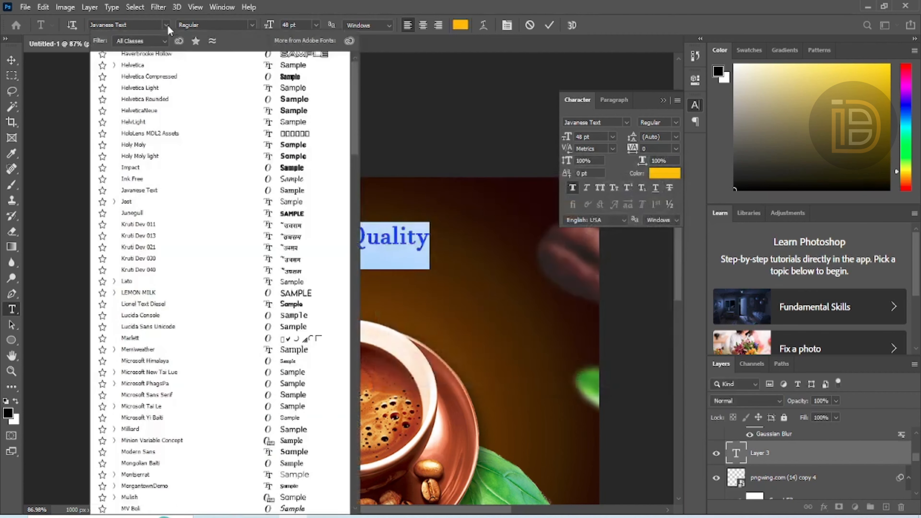
click(318, 186)
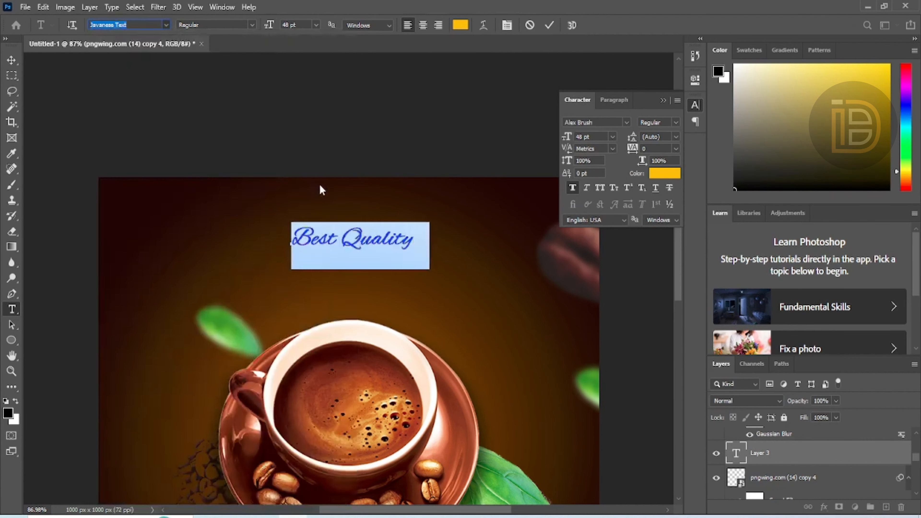
click(549, 24)
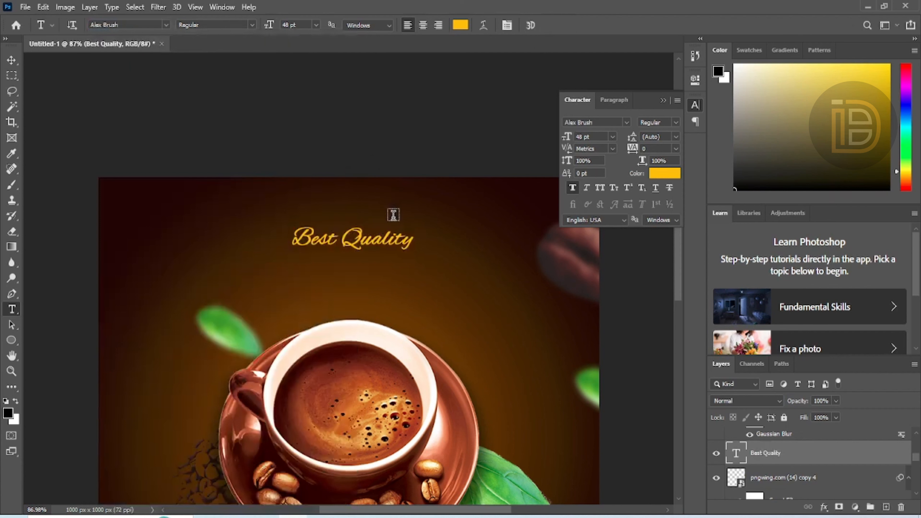
- Scale the Best Quality heading up to about 196% above the cup
key(ctrl+t)
drag(426, 254, 485, 271)
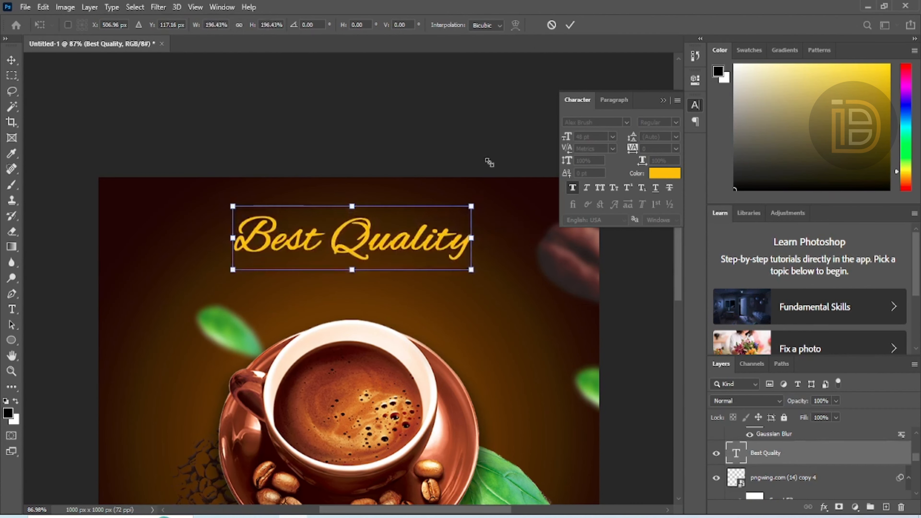
click(571, 24)
- Move the blurred leaf at the cup's upper left down and outward, beside the cup handle
key(ctrl+0)
key(v)
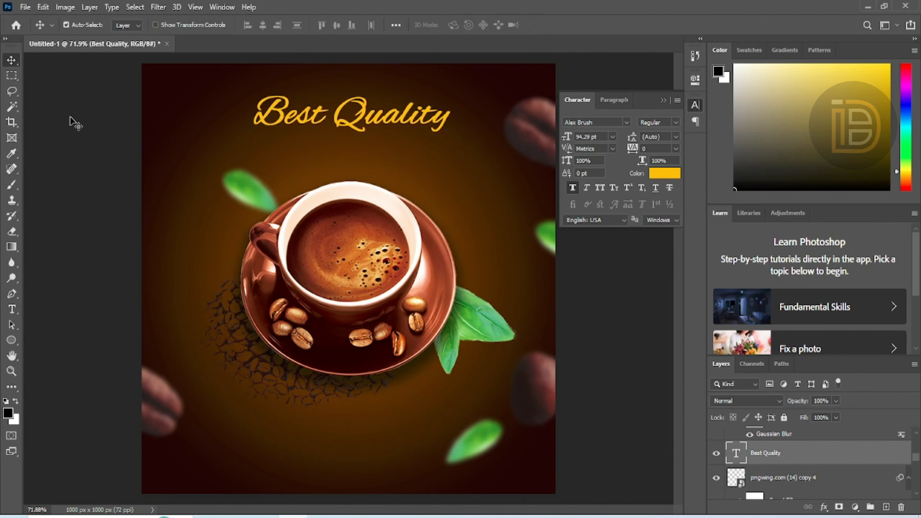
drag(229, 188, 151, 230)
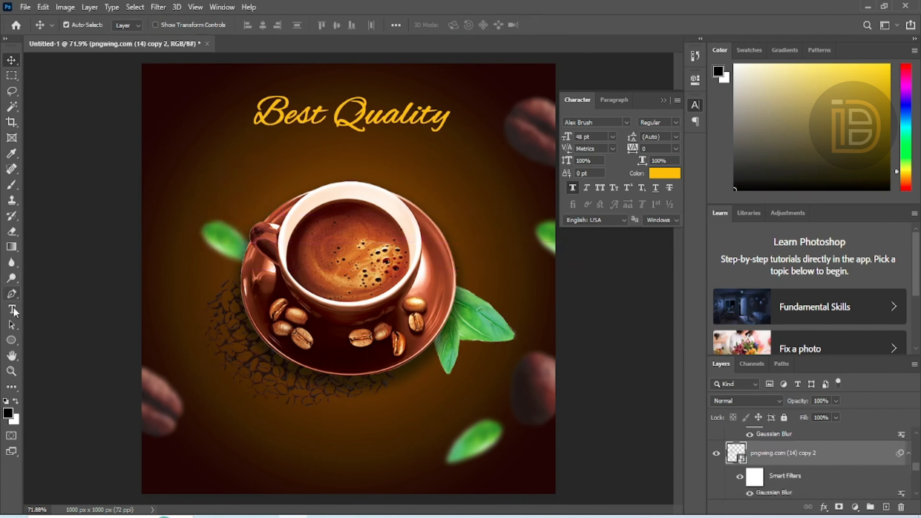
- Add the text "Coffee" near the cup's upper left and set its colour to white ffffff
key(t)
click(239, 195)
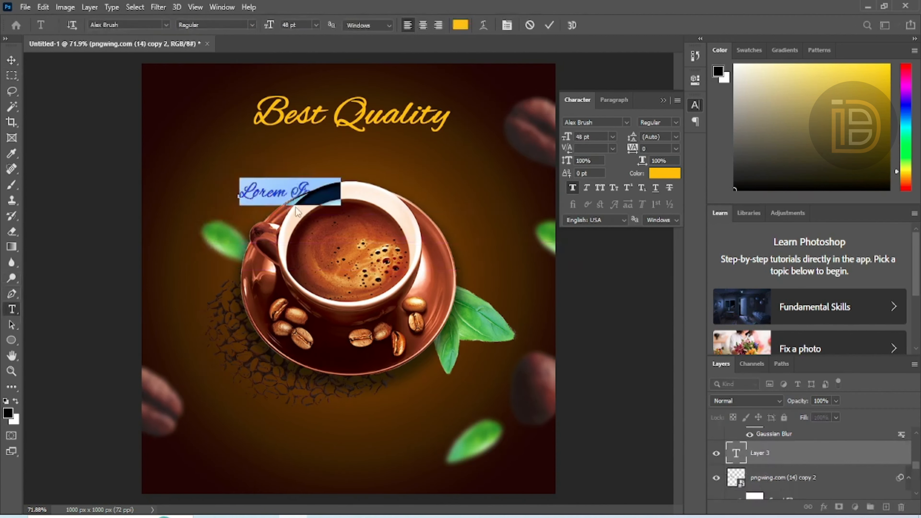
text(Coffee)
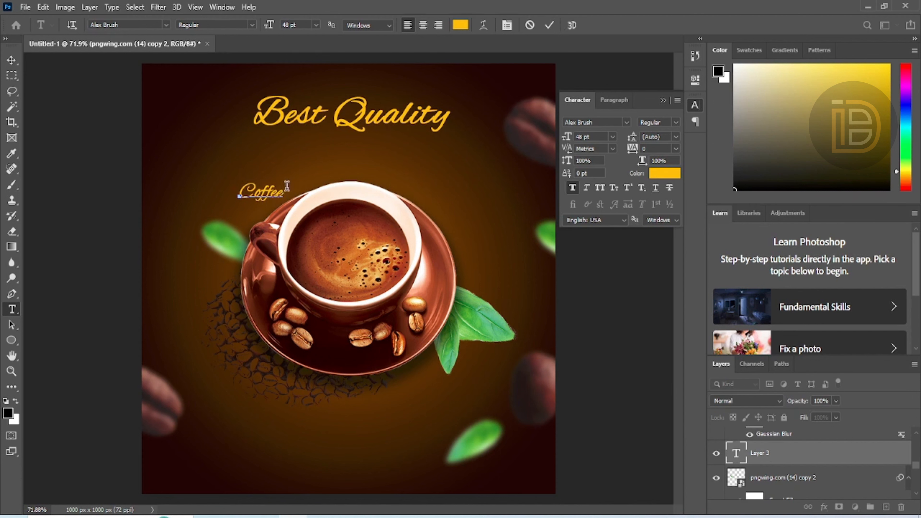
drag(286, 186, 238, 194)
click(460, 25)
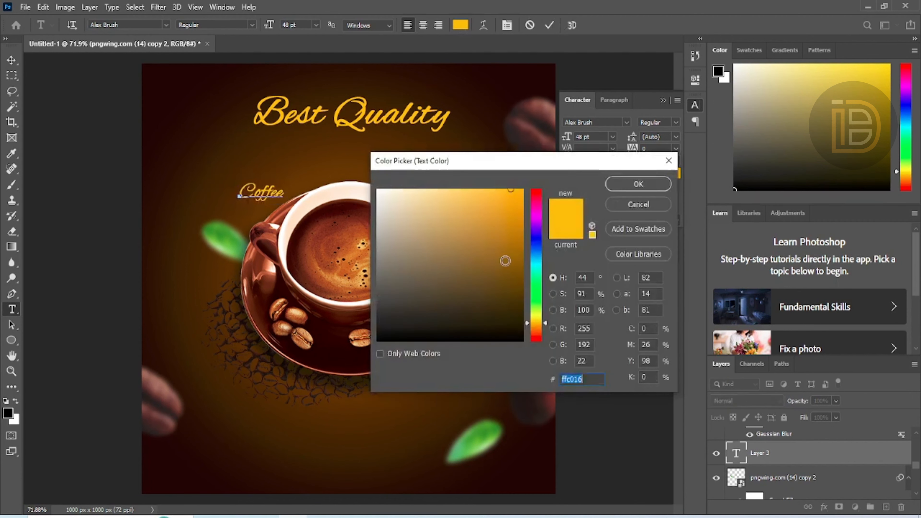
text(ffffff)
click(625, 185)
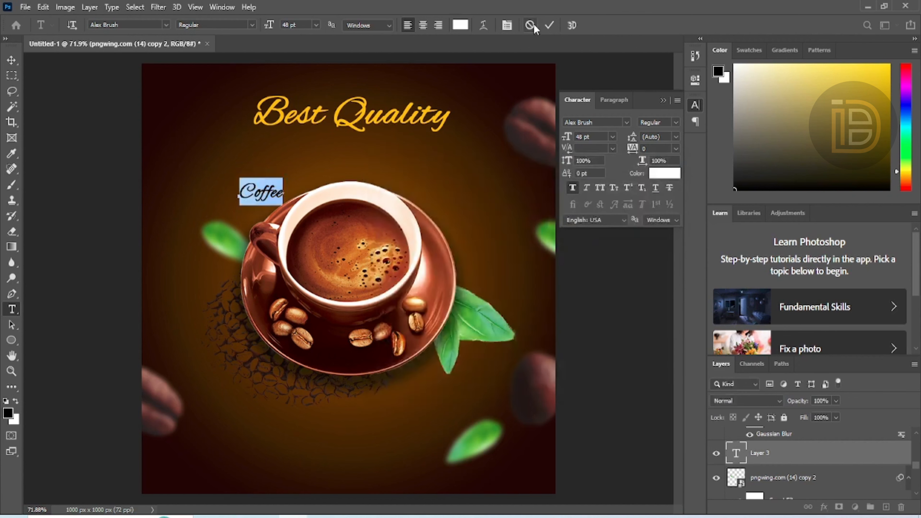
click(549, 25)
- Scale the Coffee text up to about 543% and place it directly beneath the Best Quality heading
key(ctrl+t)
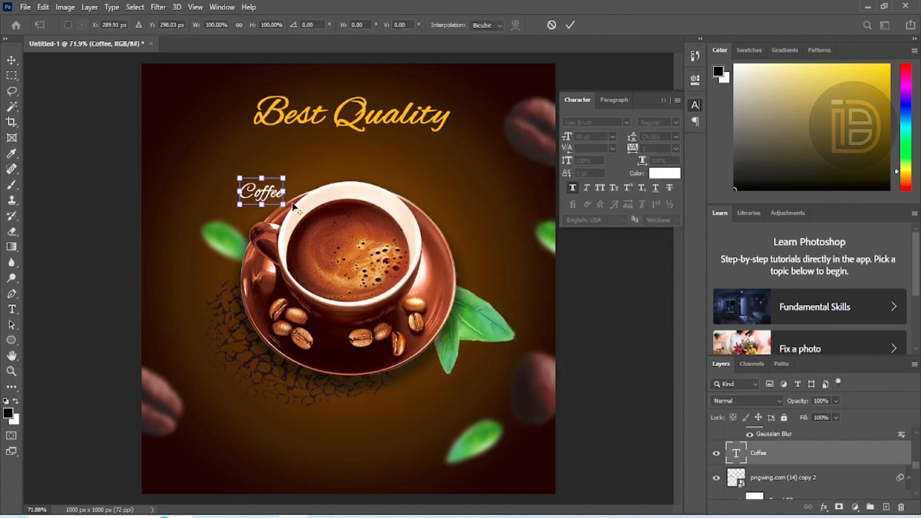
drag(292, 203, 382, 265)
drag(327, 191, 438, 181)
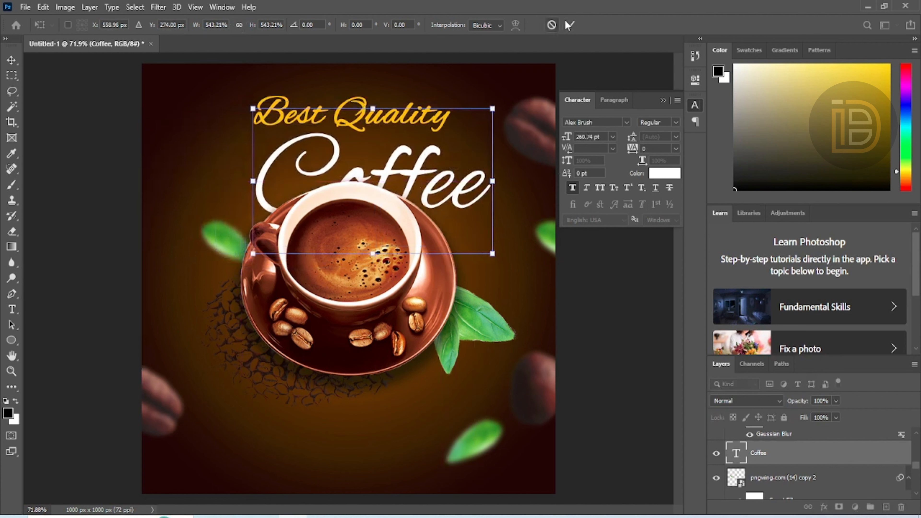
click(571, 25)
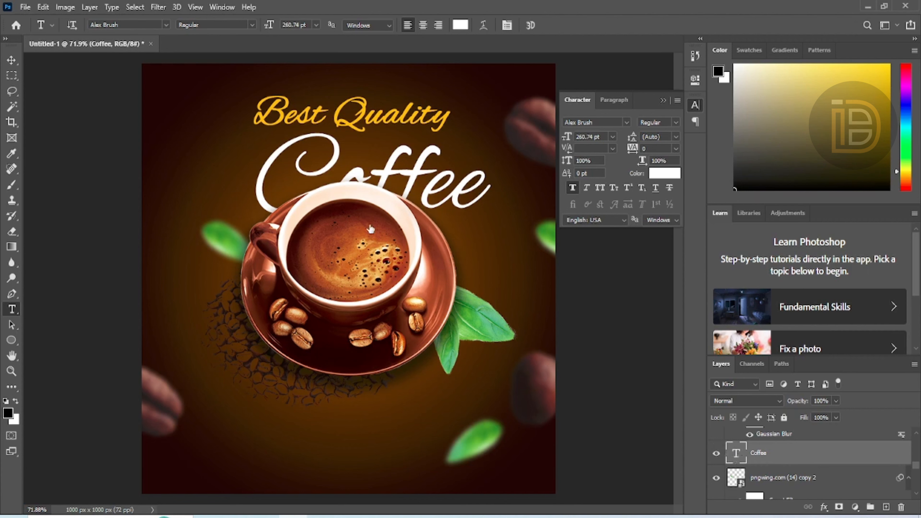
- Change the Coffee text's font to Brocades Sans
click(166, 25)
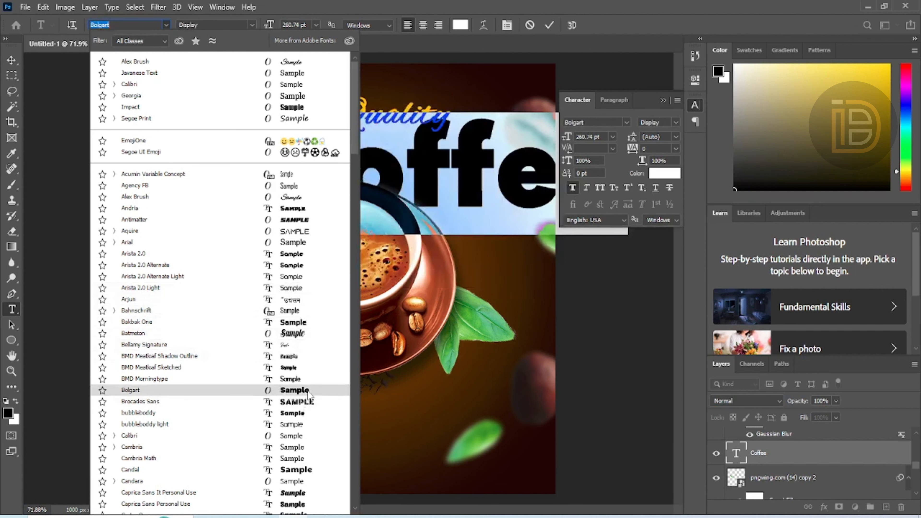
click(314, 408)
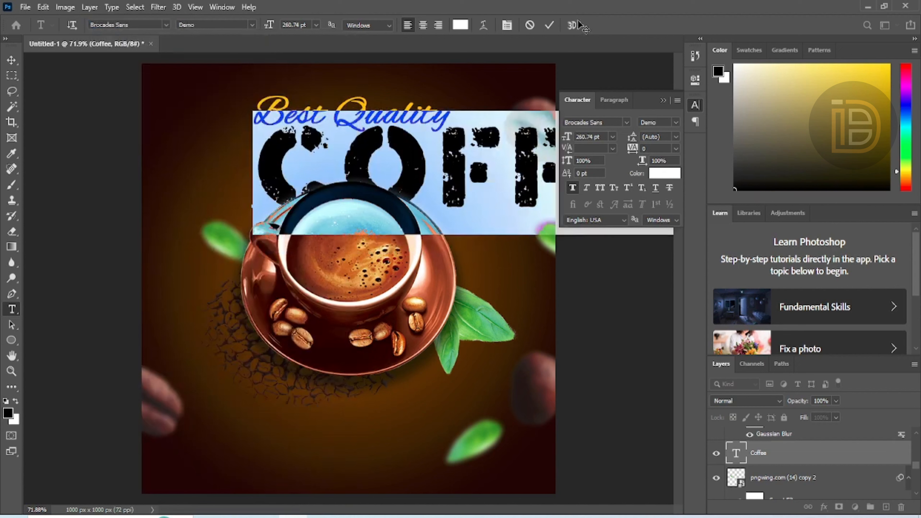
click(550, 25)
click(11, 60)
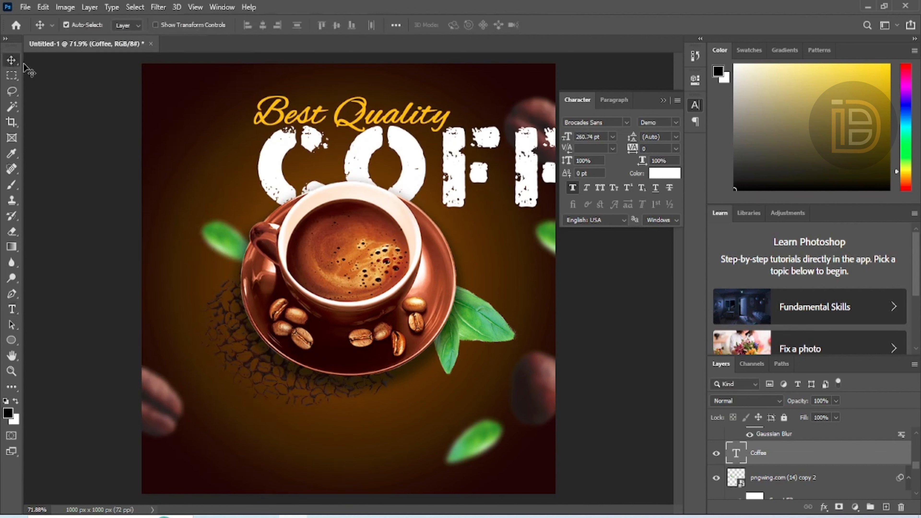
- Scale the Coffee text down to 68.10% and place it just beneath the Best Quality heading
drag(269, 154, 238, 143)
key(ctrl+t)
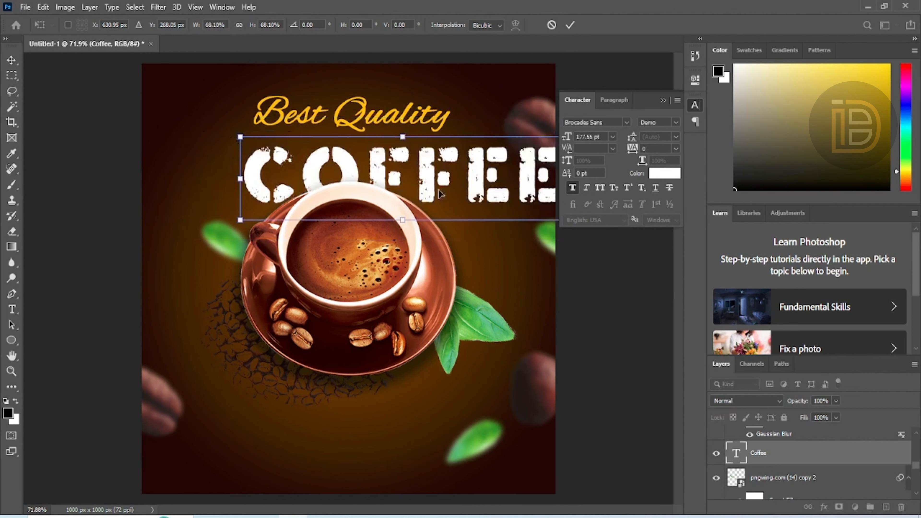
drag(338, 176, 468, 164)
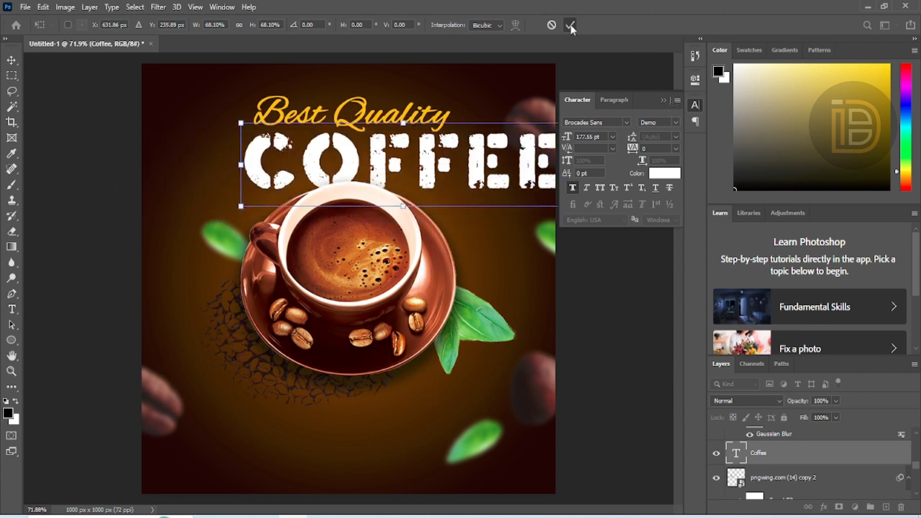
click(571, 26)
click(663, 100)
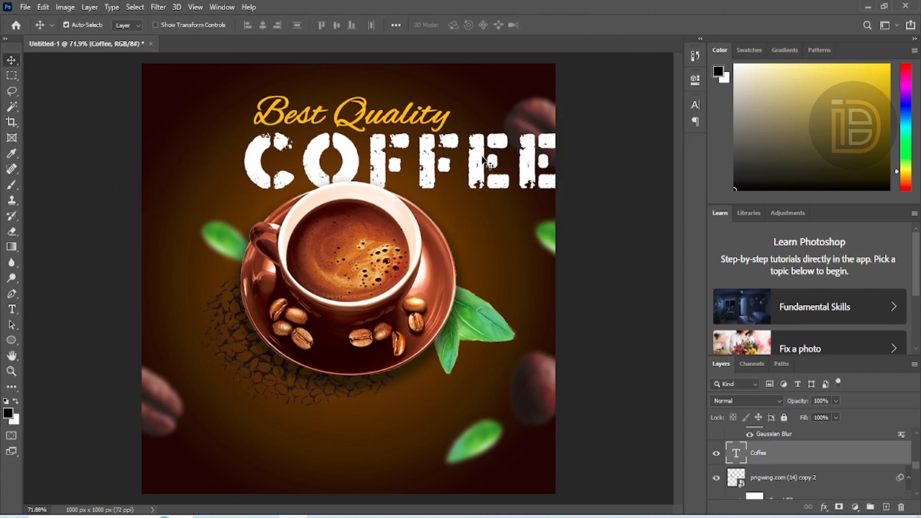
- Shift the Coffee text and the Best Quality heading left and slightly down to centre them above the cup
drag(475, 167, 431, 182)
drag(351, 125, 308, 136)
click(450, 134)
scroll(364, 357, down, 2)
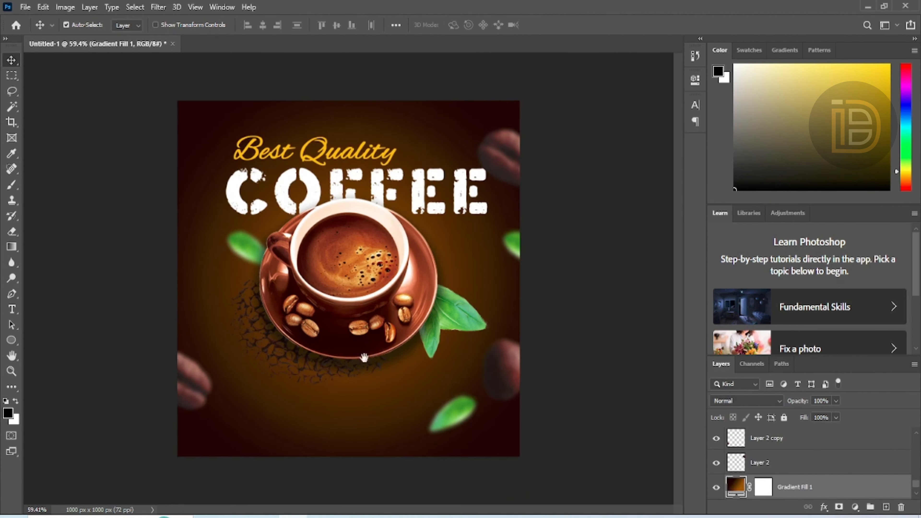
key(ctrl+0)
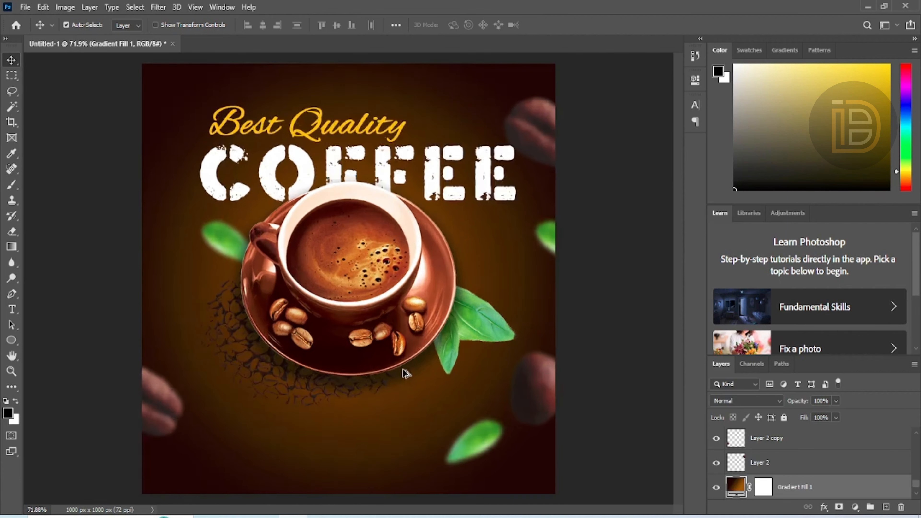
- Select all the poster elements above the gradient background and move them slightly down together
scroll(393, 306, up, 4)
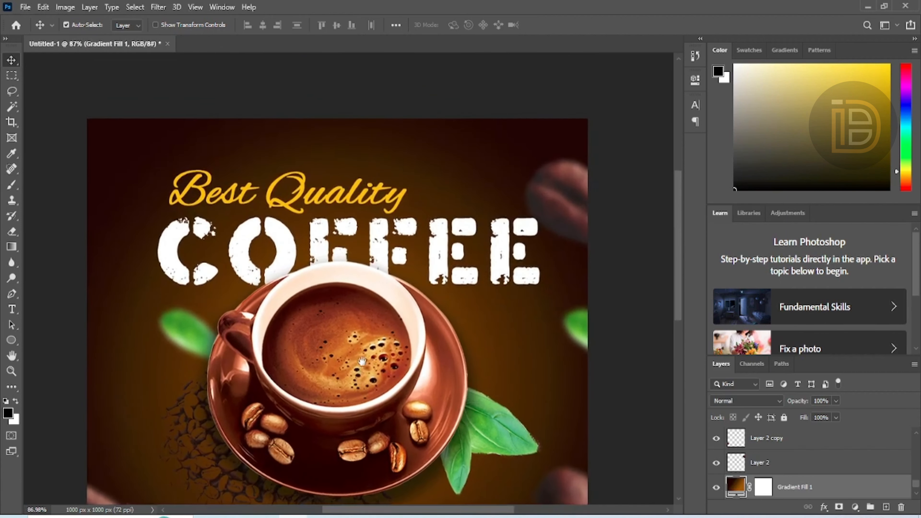
key(ctrl+0)
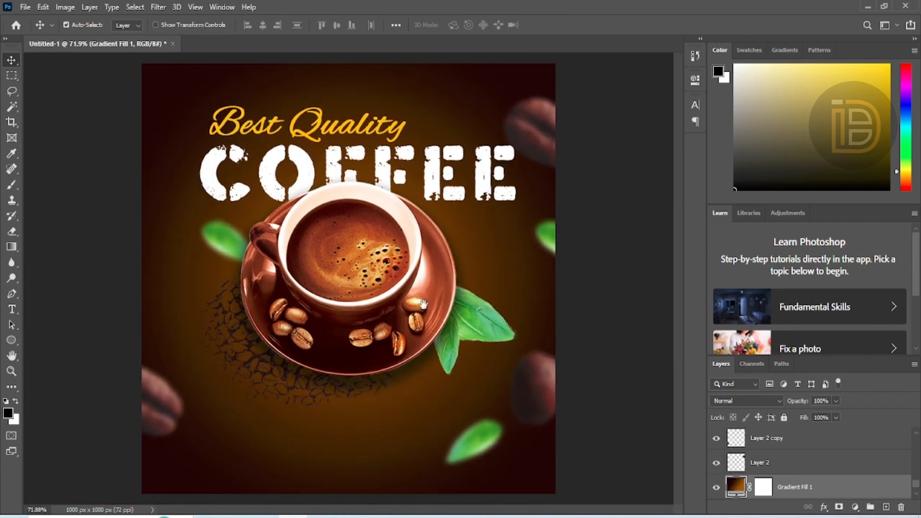
scroll(422, 305, down, 4)
drag(140, 129, 587, 366)
mouse_move(388, 292)
mouse_down()
mouse_move(388, 313)
mouse_move(387, 302)
mouse_up()
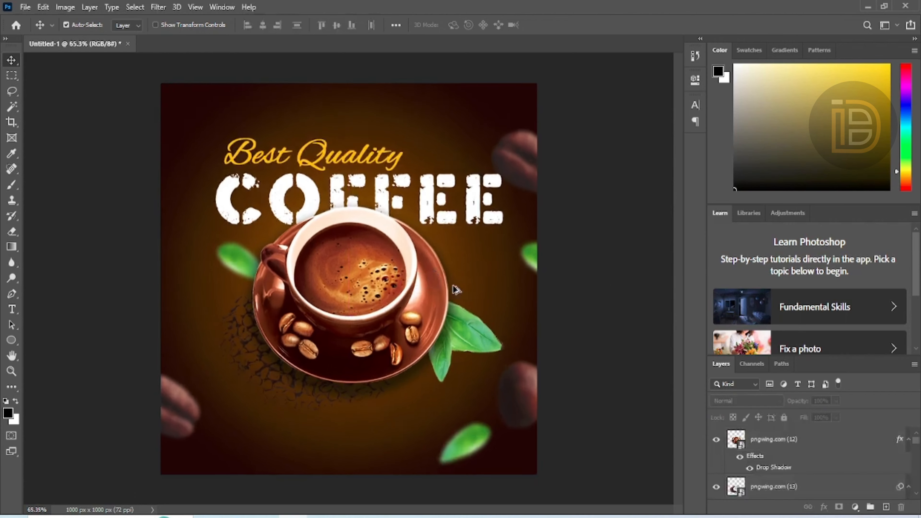
- Examine the poster's layout around the headings, cup, beans and leaves
scroll(374, 309, up, 1)
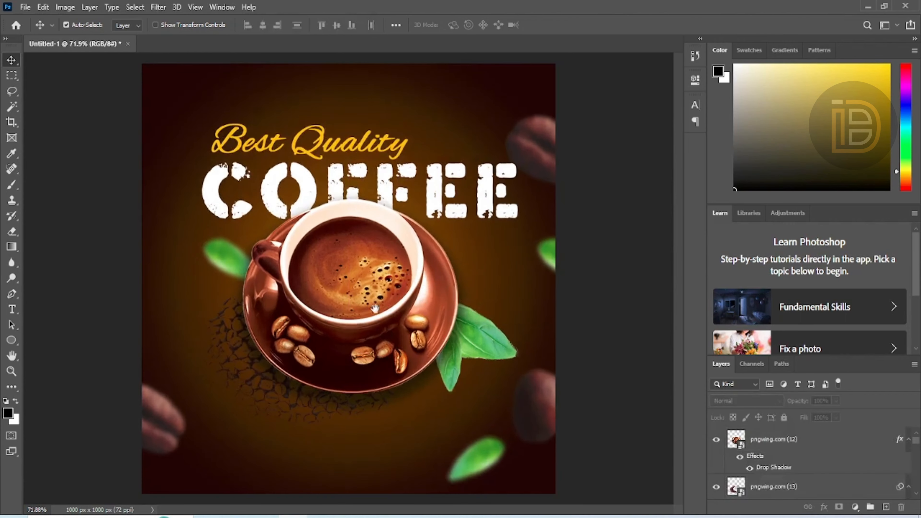
scroll(367, 318, up, 3)
scroll(366, 333, down, 3)
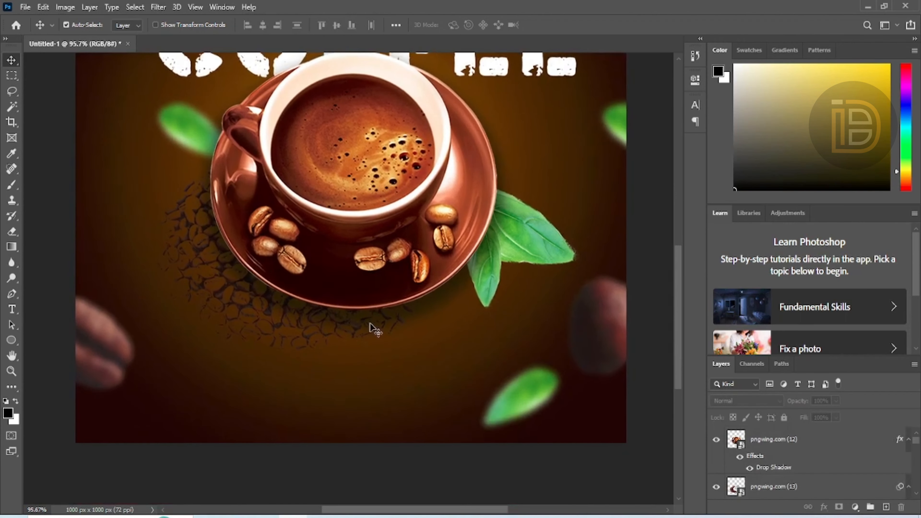
scroll(373, 322, down, 1)
drag(340, 241, 370, 385)
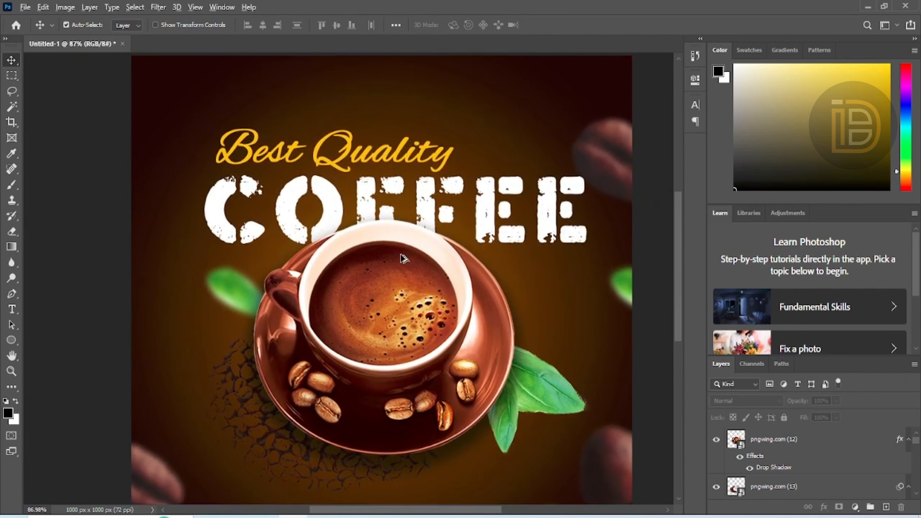
scroll(376, 329, up, 2)
drag(377, 329, 395, 154)
scroll(385, 200, down, 3)
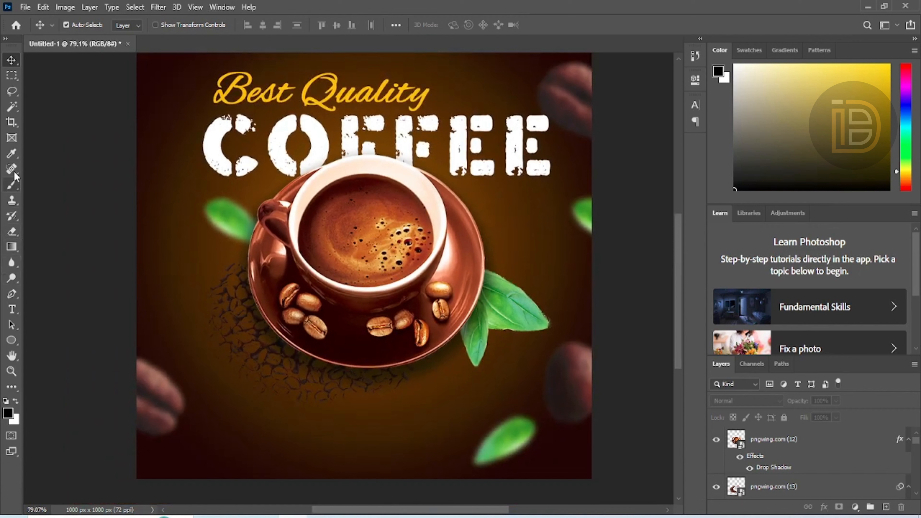
- Set the Pen tool to Shape mode with no fill and a white, dashed 5 px stroke
click(12, 294)
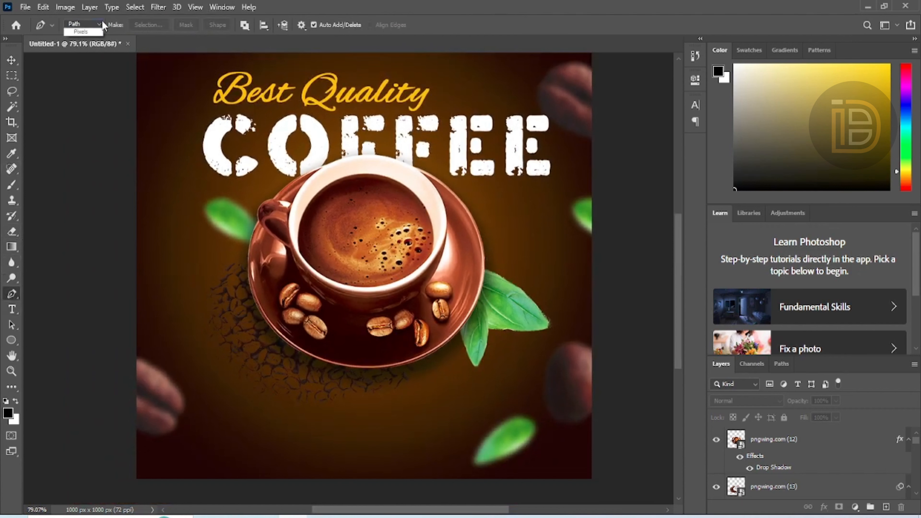
click(83, 24)
click(77, 33)
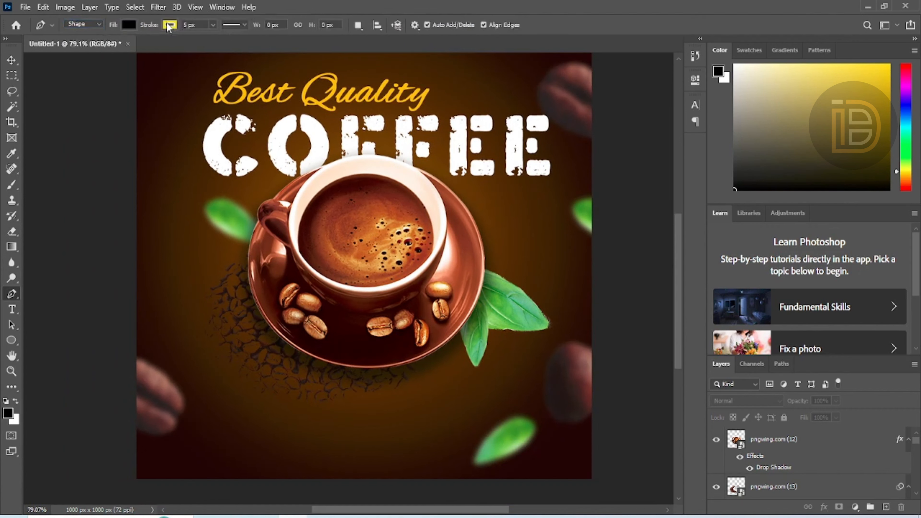
click(169, 25)
click(98, 89)
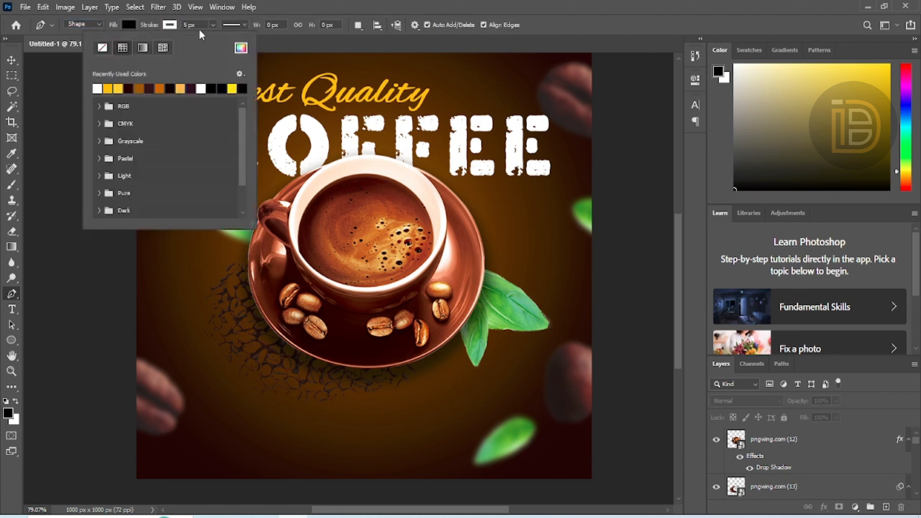
click(185, 25)
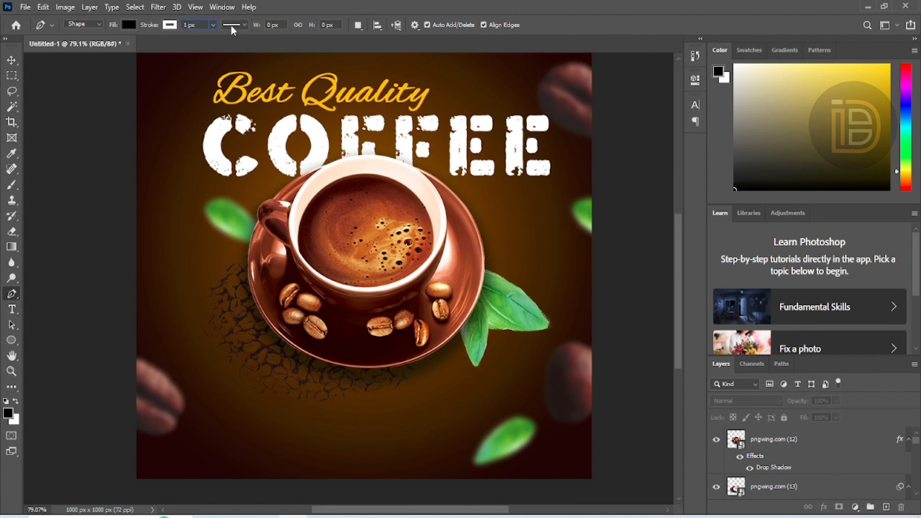
text(5)
click(246, 27)
click(237, 82)
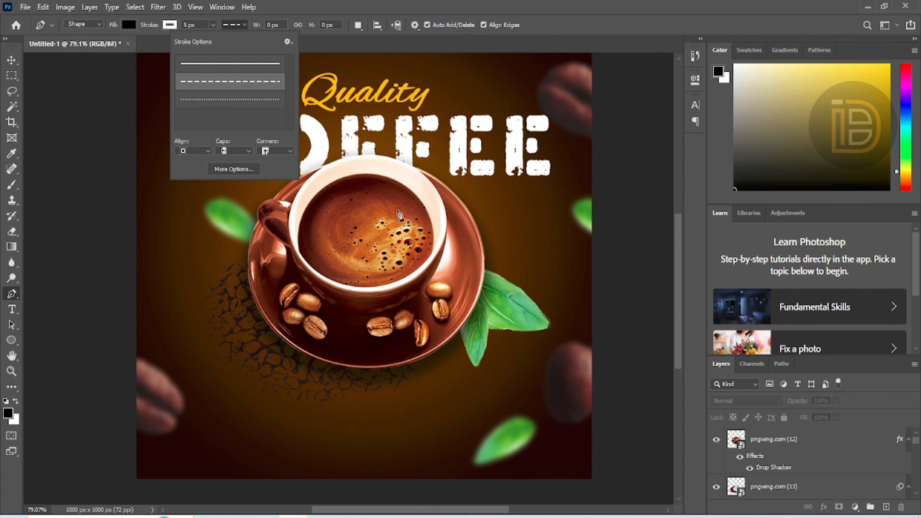
scroll(512, 291, up, 3)
click(127, 25)
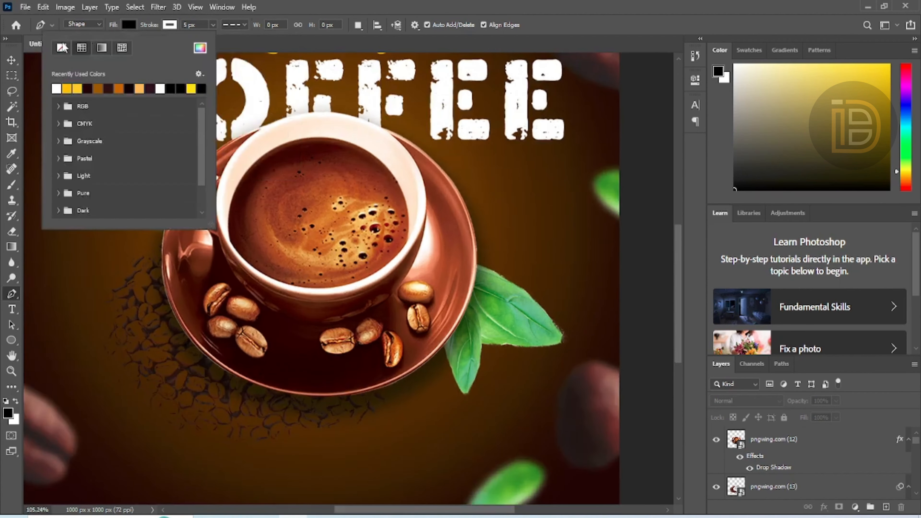
click(63, 47)
- Draw a closed, roughly circular dashed loop about 103 px high left of the saucer, beneath the blurred leaf
scroll(277, 274, up, 2)
drag(278, 274, 630, 294)
scroll(391, 261, up, 1)
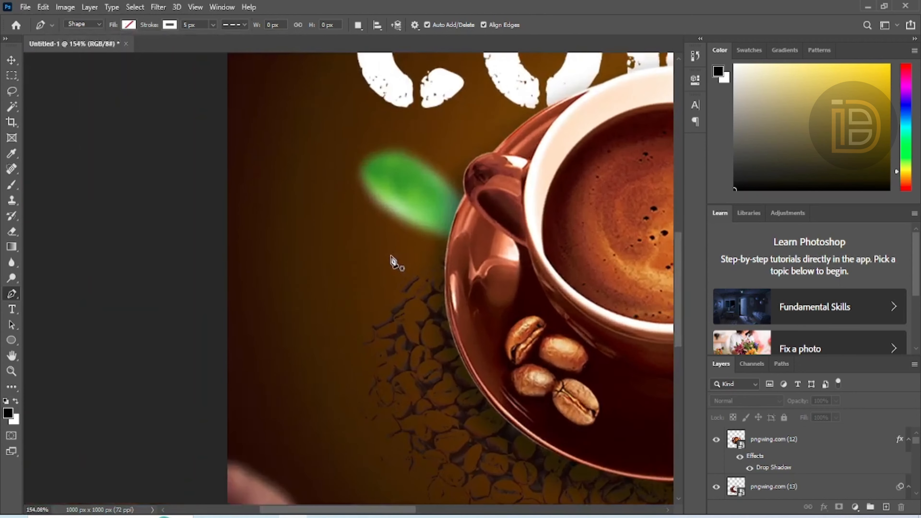
scroll(308, 267, up, 2)
click(320, 257)
scroll(361, 249, up, 1)
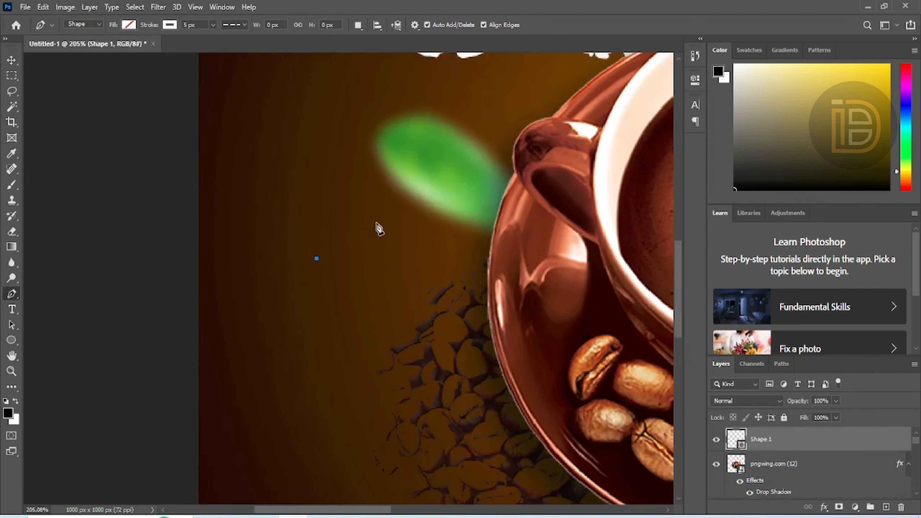
mouse_move(397, 205)
mouse_down()
mouse_move(443, 199)
mouse_move(405, 208)
mouse_up()
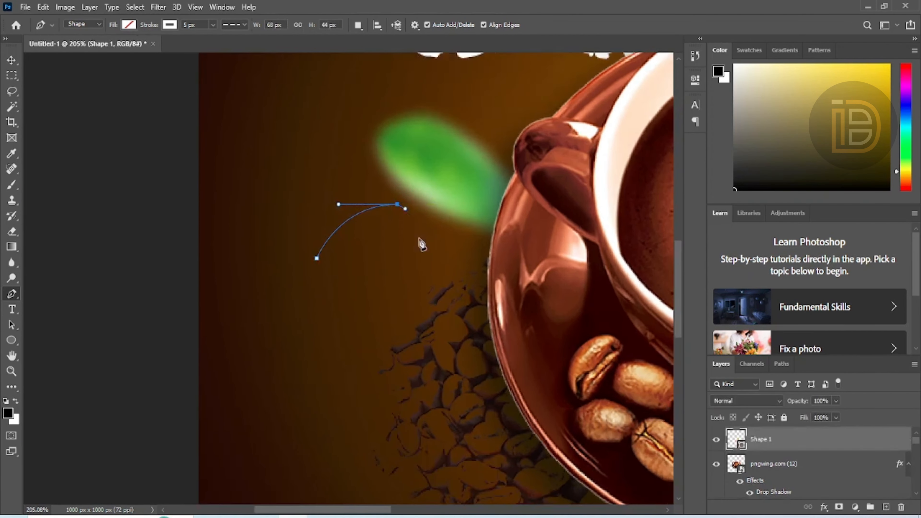
mouse_move(437, 268)
mouse_down()
mouse_move(443, 320)
mouse_move(363, 339)
mouse_move(399, 328)
mouse_up()
mouse_move(315, 299)
mouse_down()
mouse_move(294, 255)
mouse_move(283, 259)
mouse_up()
alt+click(315, 300)
click(317, 258)
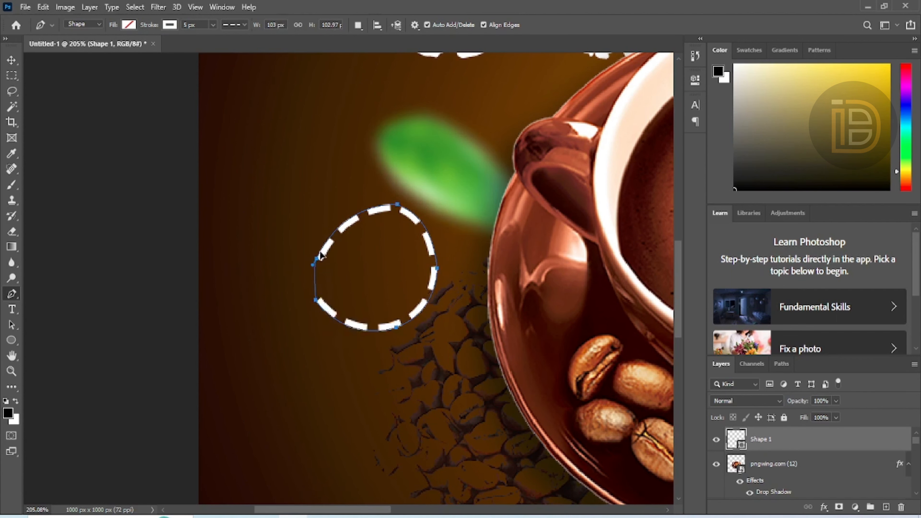
drag(326, 239, 327, 240)
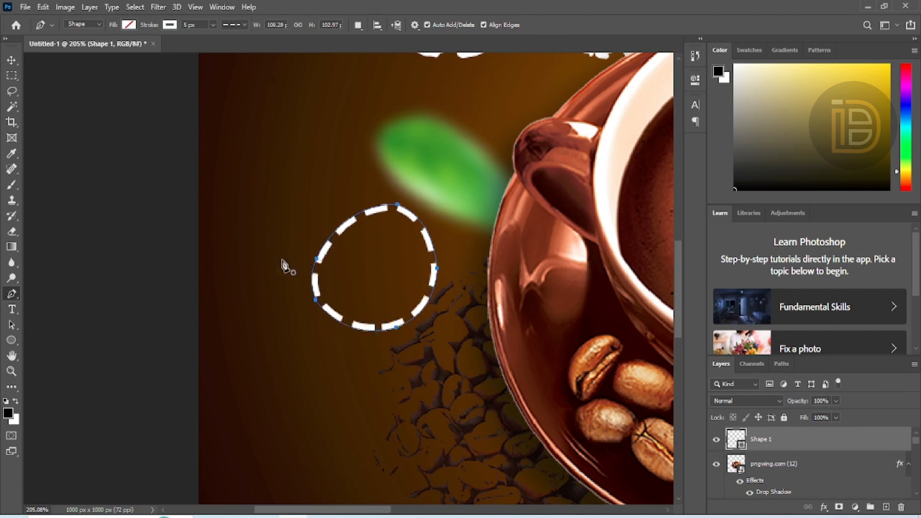
click(12, 60)
scroll(243, 216, down, 4)
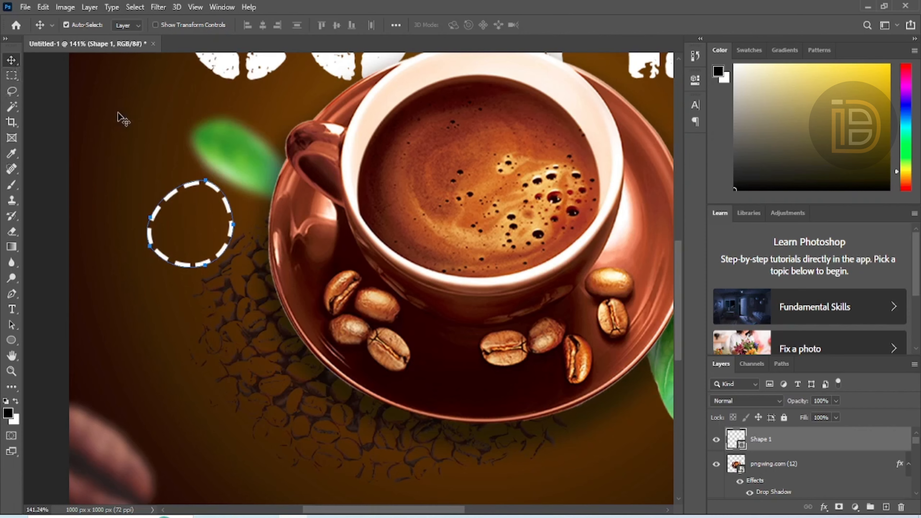
click(123, 118)
- Draw a dashed curl with a small loop, about 88 by 162 px, between the last letters of Coffee and the green leaves
scroll(132, 206, down, 5)
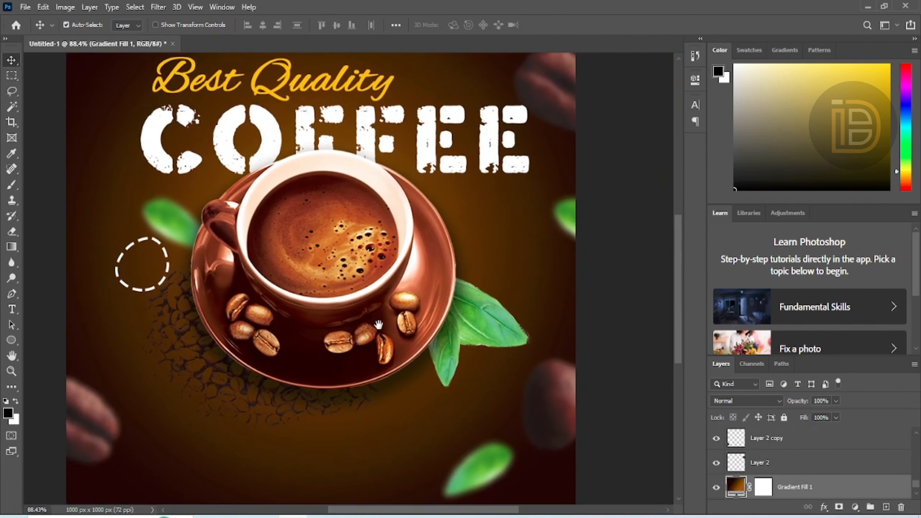
drag(378, 325, 377, 339)
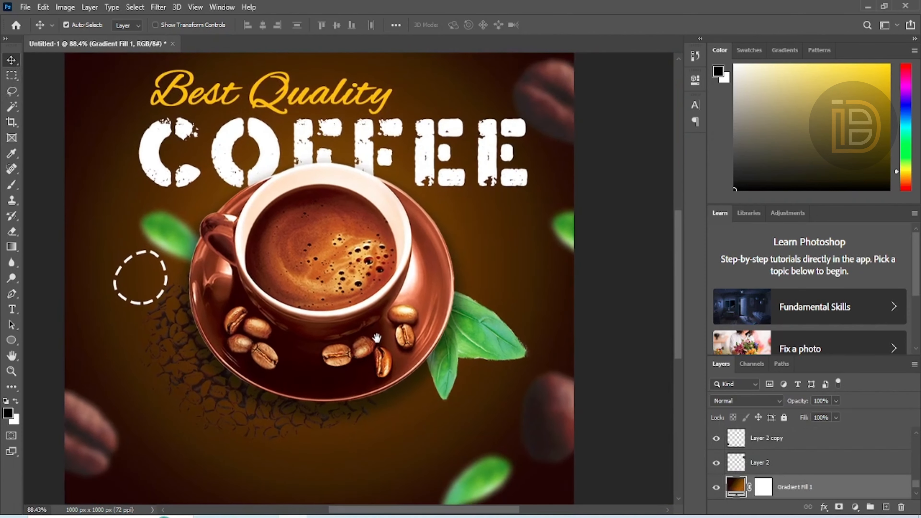
scroll(485, 271, up, 2)
drag(485, 271, 403, 272)
key(p)
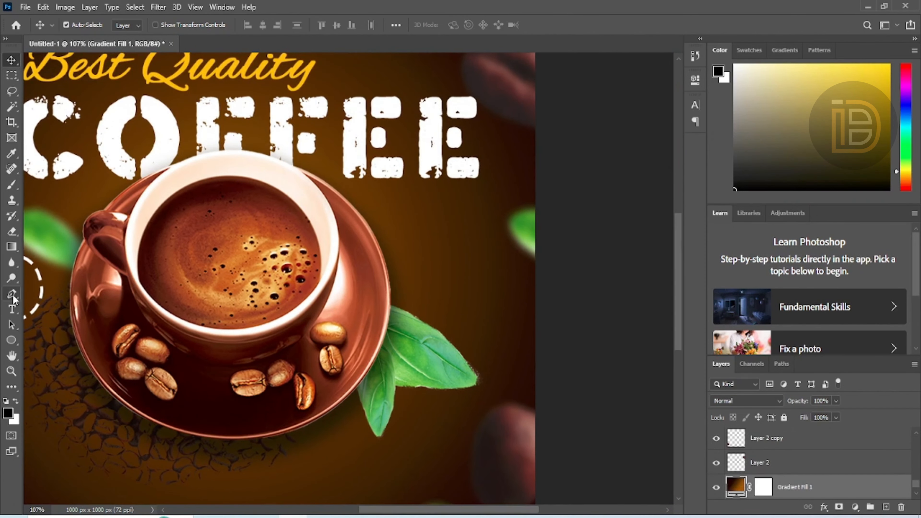
scroll(382, 279, up, 3)
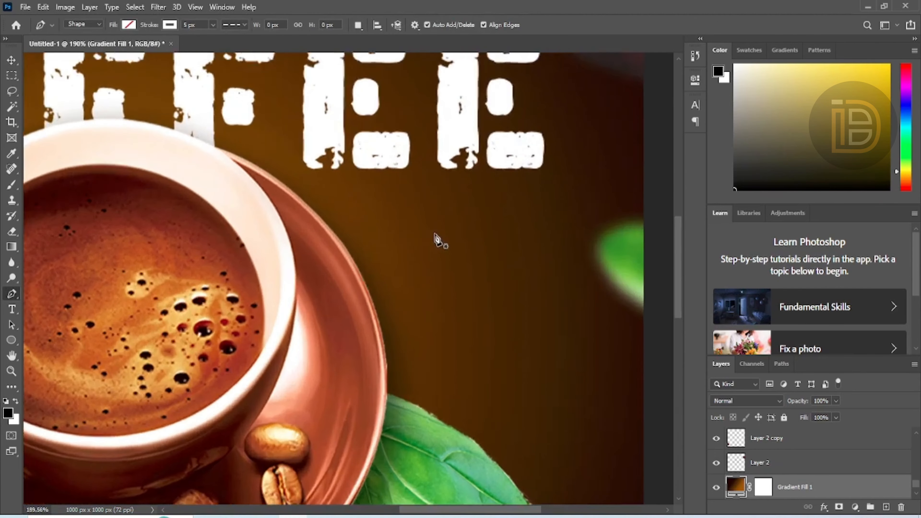
click(425, 212)
mouse_move(447, 267)
mouse_down()
mouse_move(438, 313)
mouse_move(446, 277)
mouse_up()
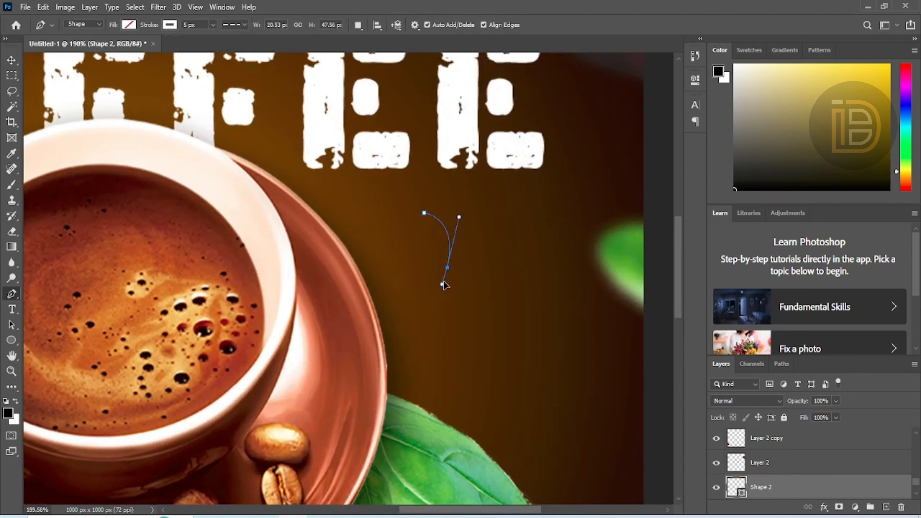
drag(429, 308, 419, 326)
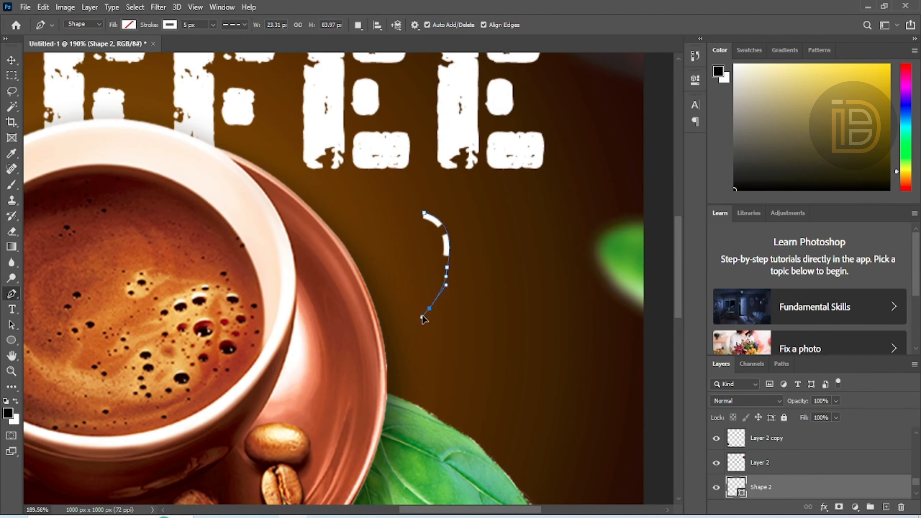
mouse_move(391, 281)
mouse_down()
mouse_move(397, 235)
mouse_move(396, 273)
mouse_up()
drag(483, 328, 502, 403)
mouse_move(398, 391)
mouse_down()
mouse_move(391, 413)
mouse_move(374, 378)
mouse_up()
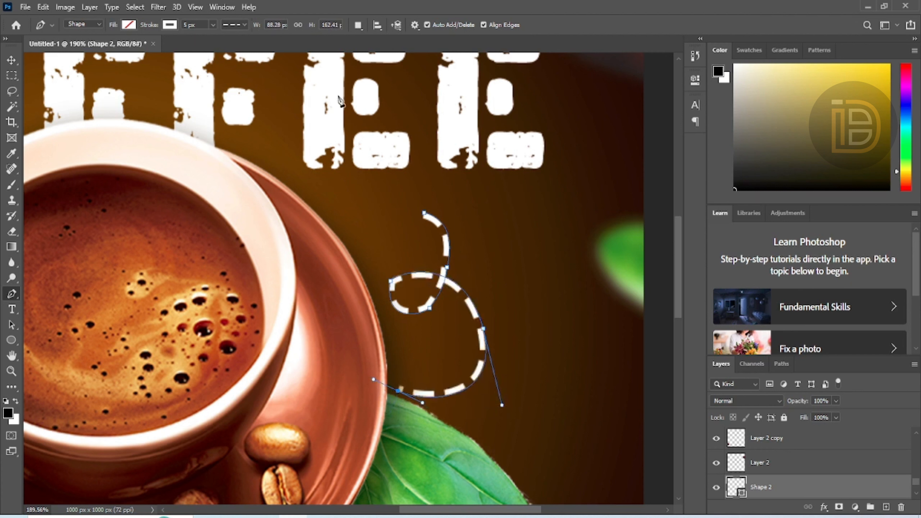
click(11, 60)
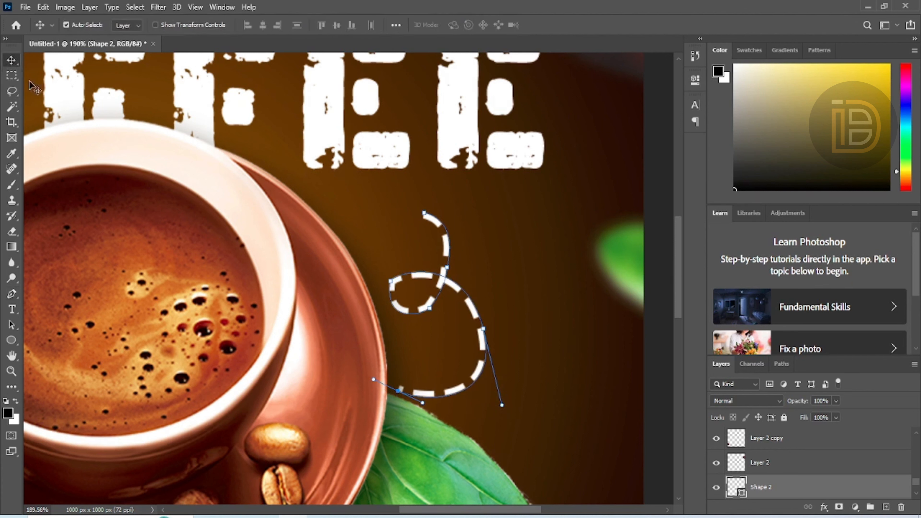
click(417, 211)
- Activate the Pen tool for another dashed stroke at the upper end of the curl beside the saucer
scroll(360, 233, down, 5)
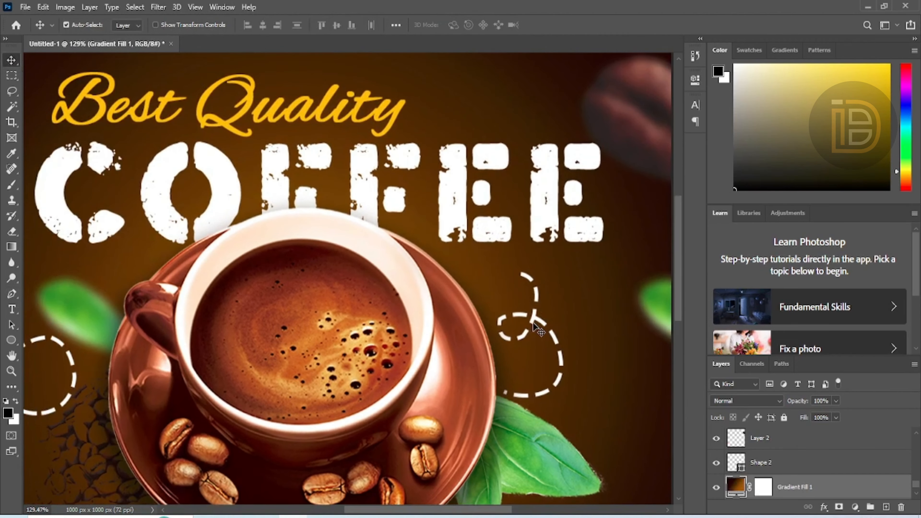
drag(536, 327, 400, 315)
scroll(522, 319, down, 3)
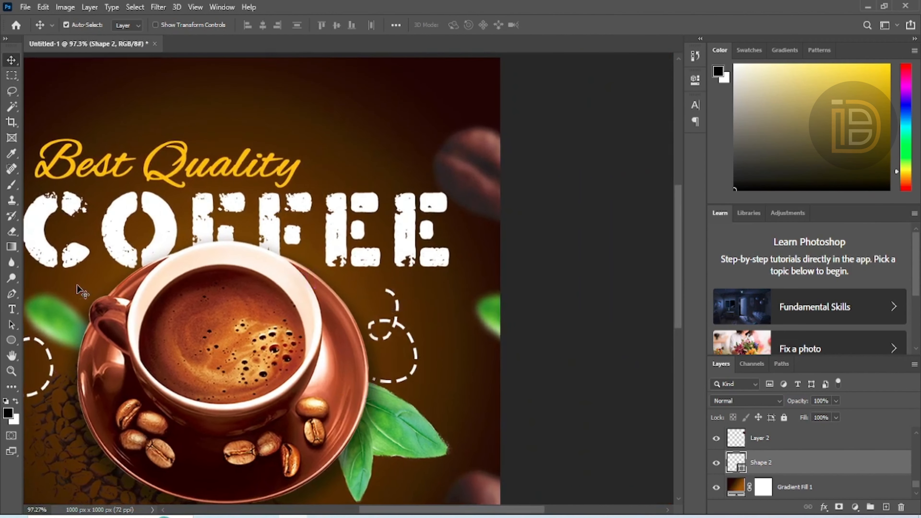
click(12, 293)
click(378, 290)
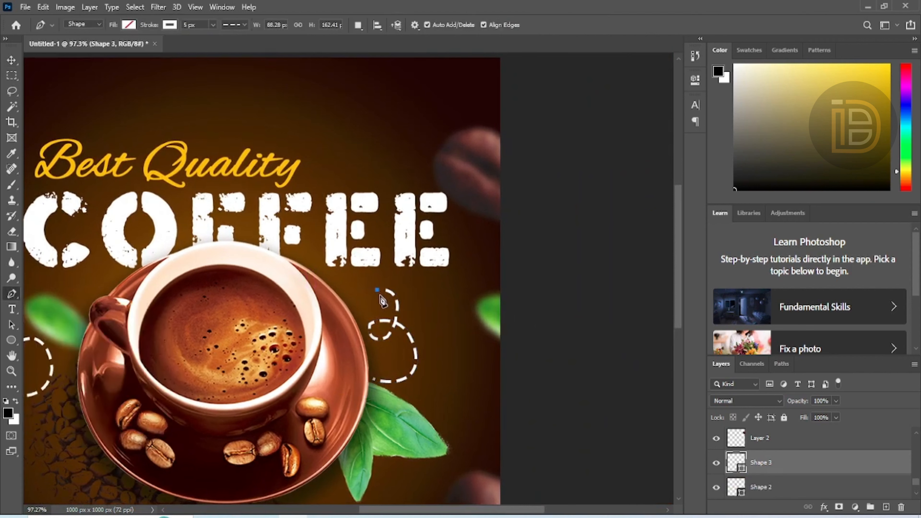
click(377, 295)
click(379, 298)
key(ctrl+z)
key(ctrl+z)
key(ctrl+z)
- Draw a small angular three-point dashed stroke above the curl's upper end, then re-enable Auto-Select for moving layers
click(398, 285)
click(381, 278)
click(379, 299)
click(12, 61)
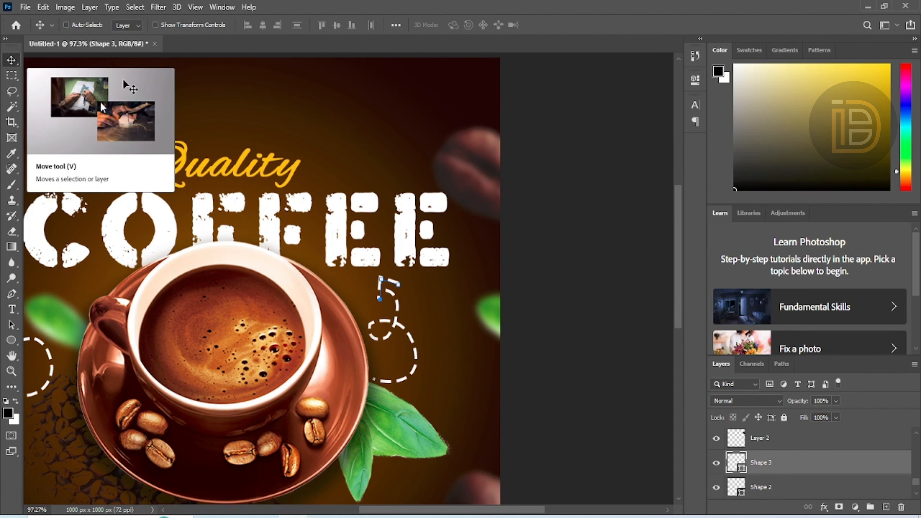
click(66, 25)
click(381, 128)
scroll(499, 189, down, 3)
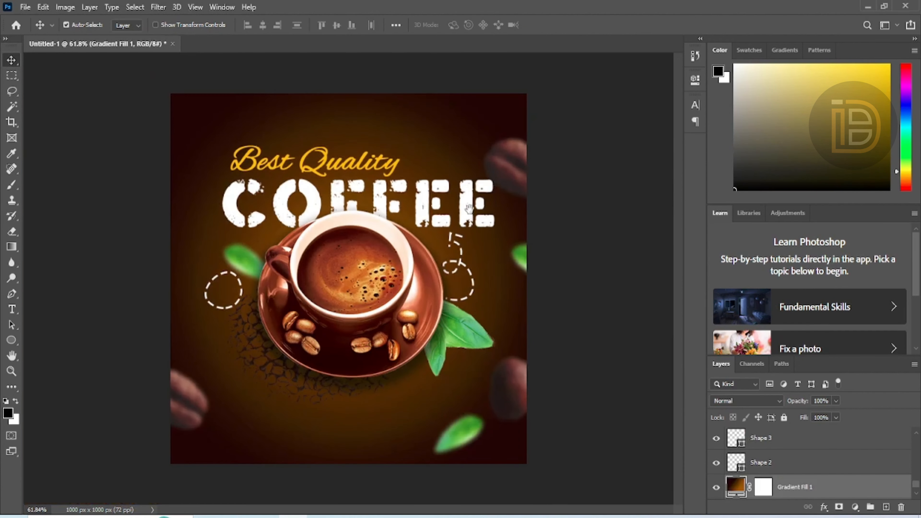
scroll(258, 336, up, 1)
- Add the two-line text "40% off" in Alex Brush Regular, 48 pt, near the poster's lower edge
click(12, 309)
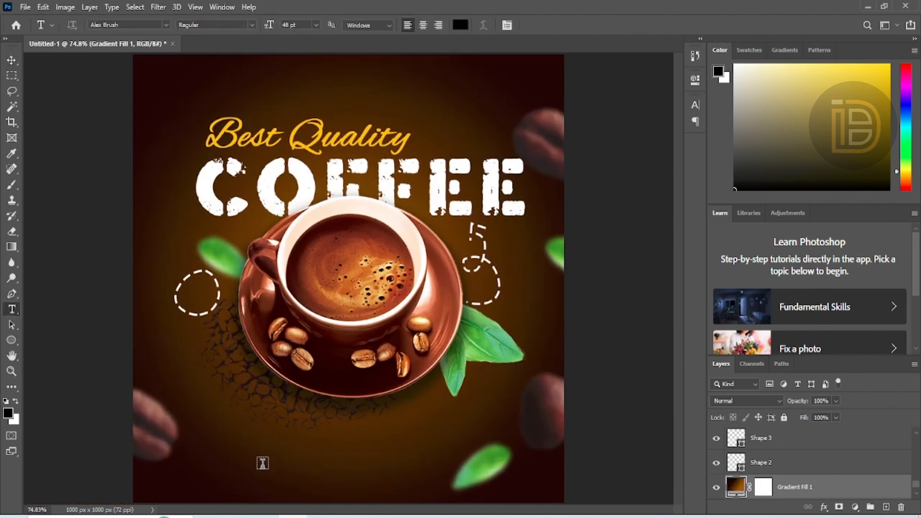
click(263, 464)
text(A)
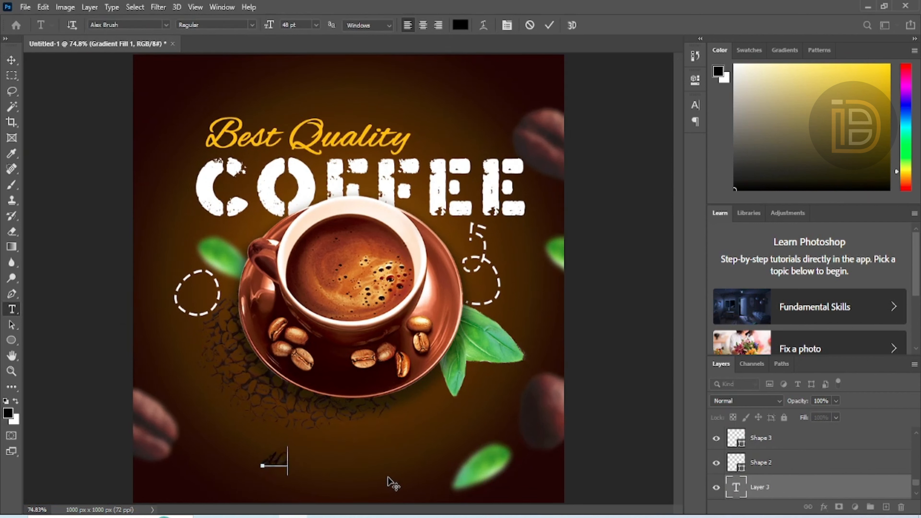
text(0%)
text( off)
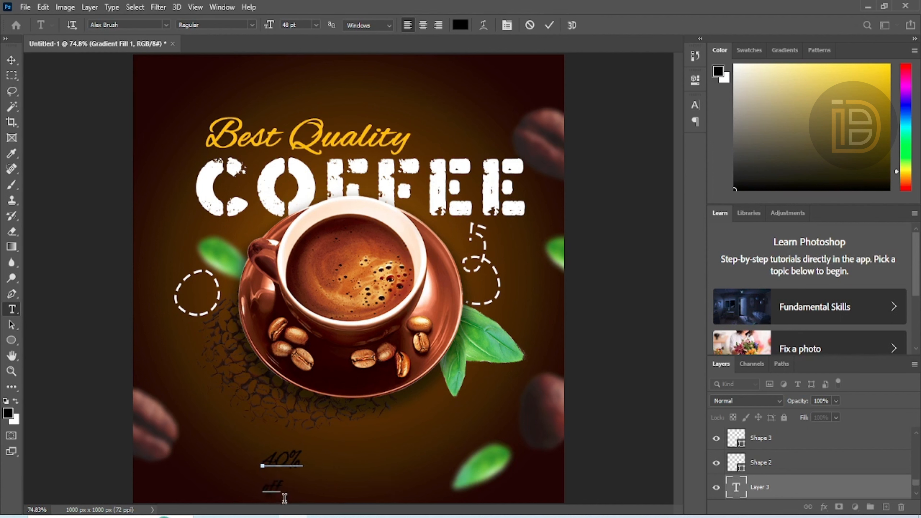
- Set the color of the whole "40% off" text to white (ffffff)
key(ctrl+a)
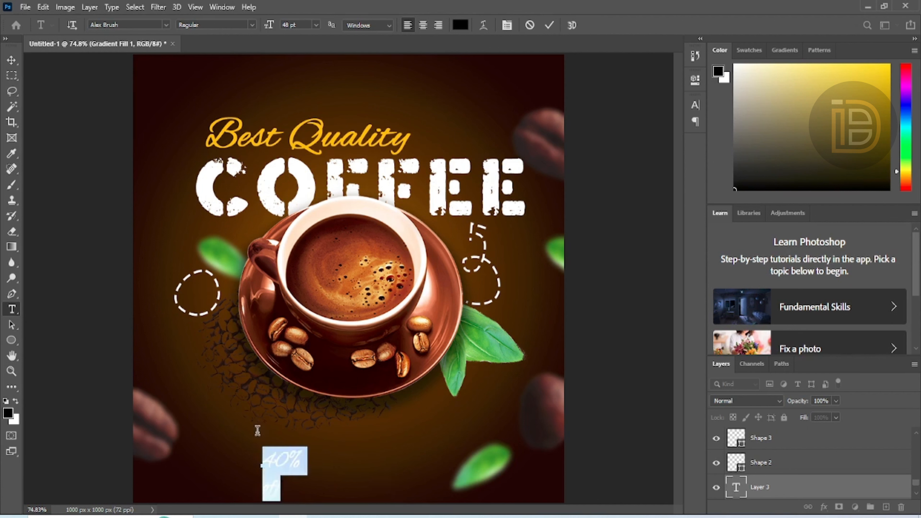
click(461, 25)
text(ffffff)
click(638, 183)
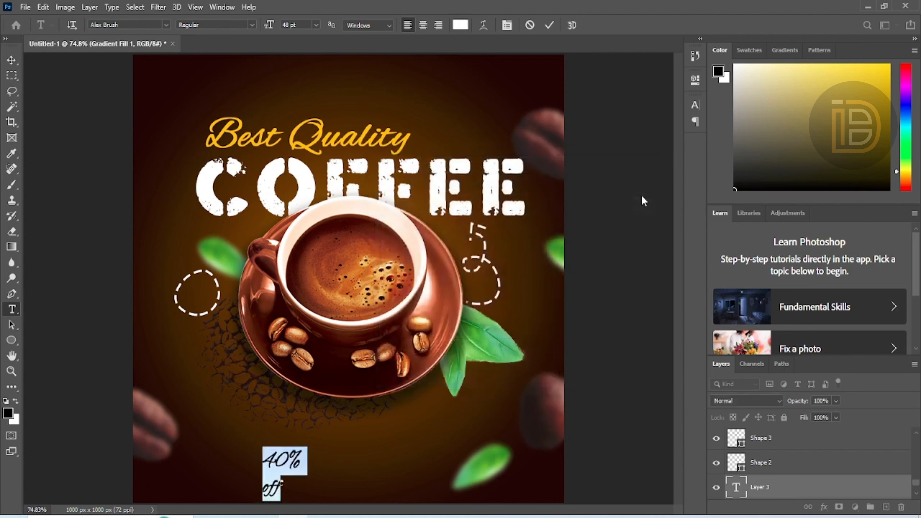
click(549, 24)
- Move the "40% off" text onto the dashed circle beside the saucer, below the blurred leaf
scroll(295, 461, up, 2)
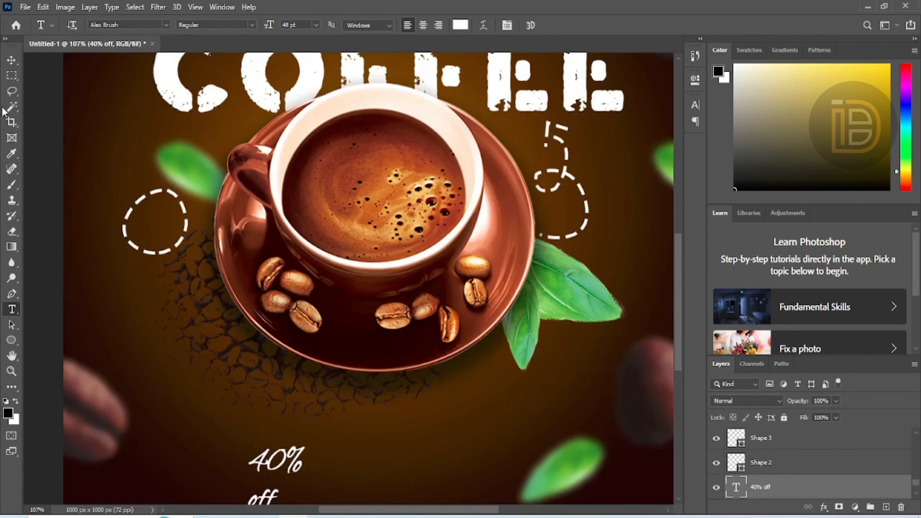
click(12, 61)
drag(302, 454, 177, 218)
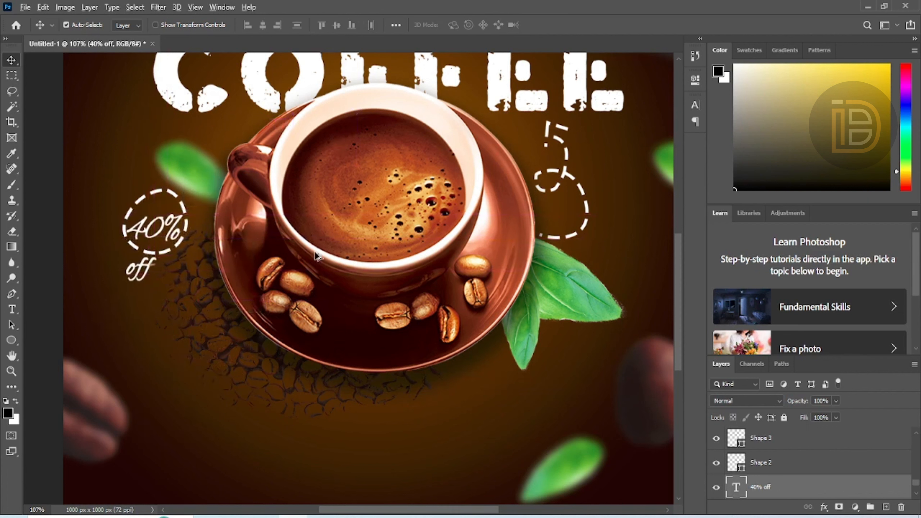
key(ctrl+0)
click(363, 417)
key(ctrl+plus)
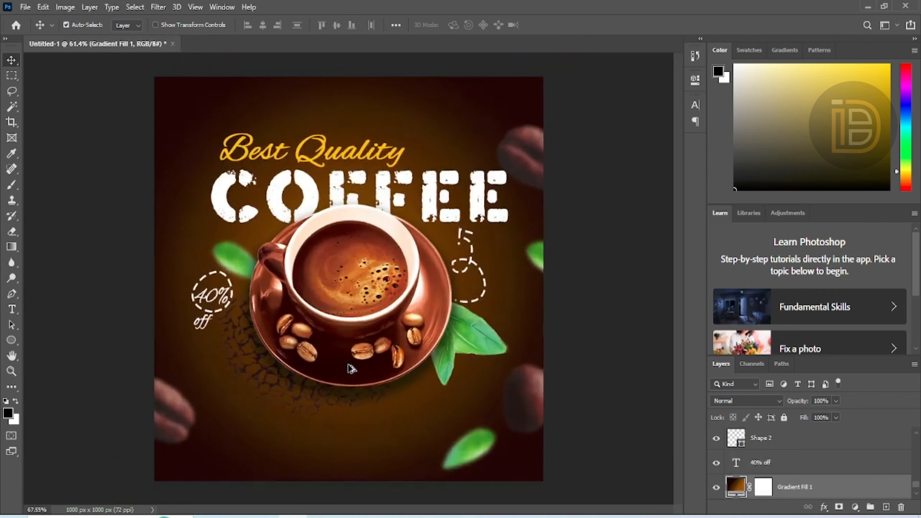
- Scale the dashed circle around its center to about 130% and move the "40% off" text up inside it
scroll(233, 296, up, 5)
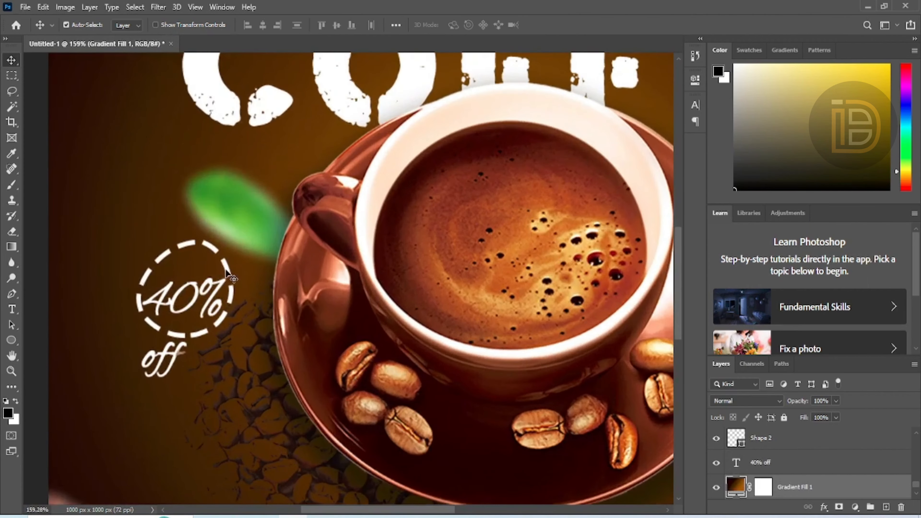
click(227, 273)
key(ctrl+t)
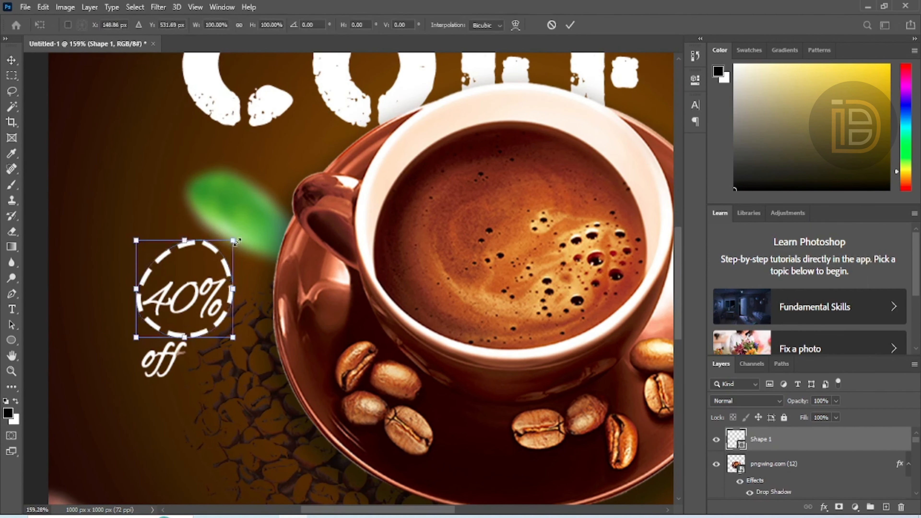
drag(236, 242, 248, 226)
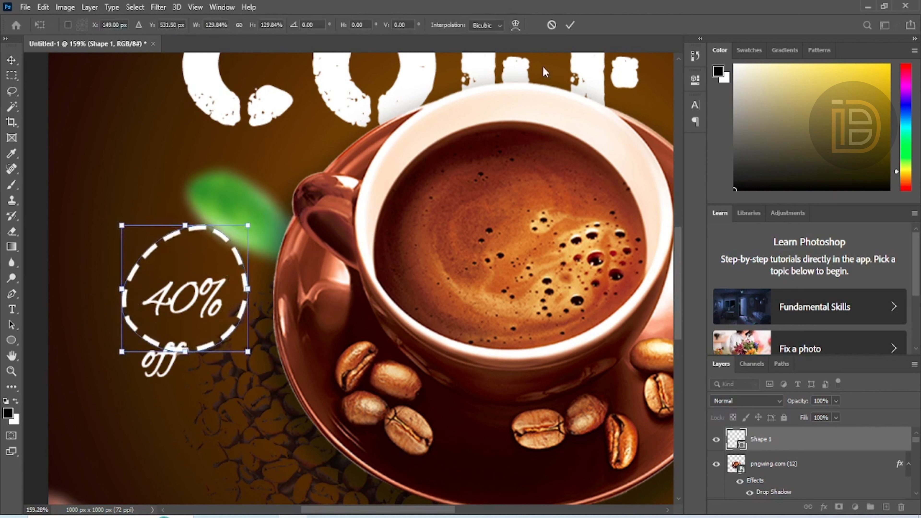
click(570, 25)
drag(196, 295, 209, 262)
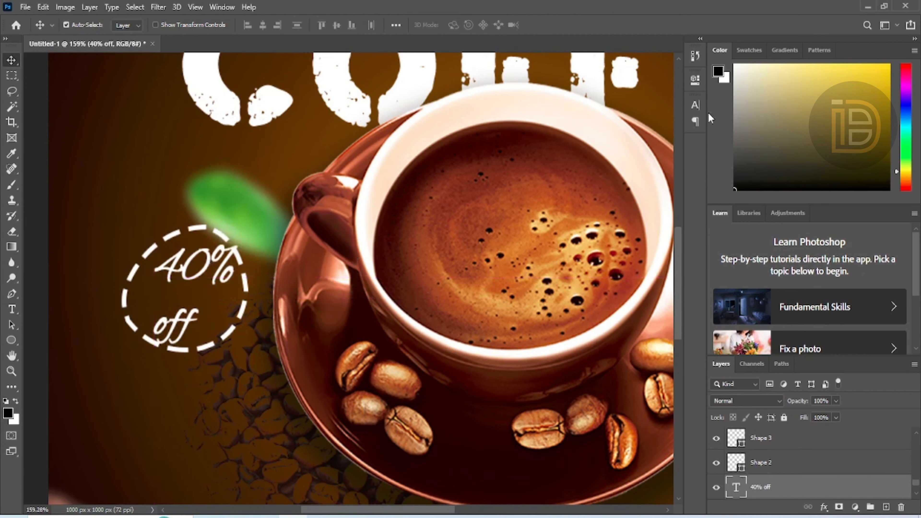
- Set the leading of the "40% off" text to 41 pt
click(695, 106)
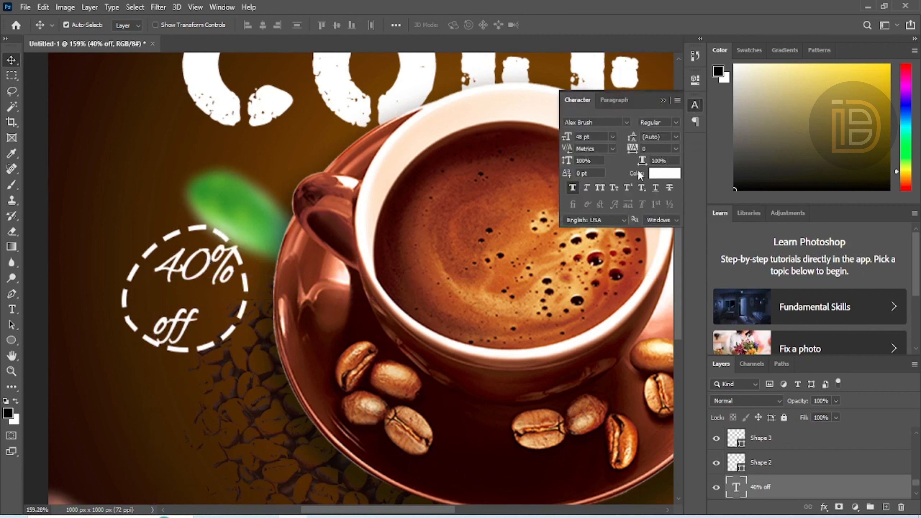
double_click(738, 490)
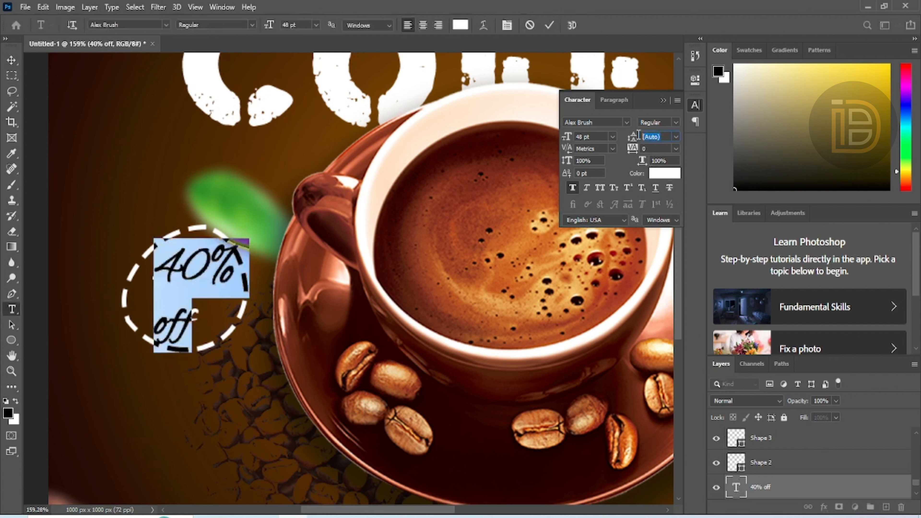
key(Down)
key(Down)
key(Down)
key(Down)
key(Down)
key(Down)
key(Down)
key(Down)
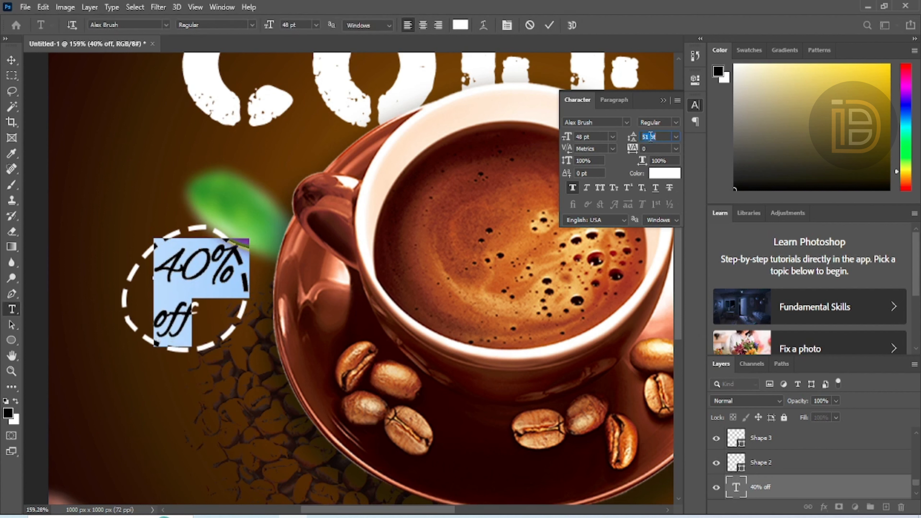
key(Down)
key(Down)
key(Down)
key(Down)
key(Down)
key(Down)
key(Down)
key(Down)
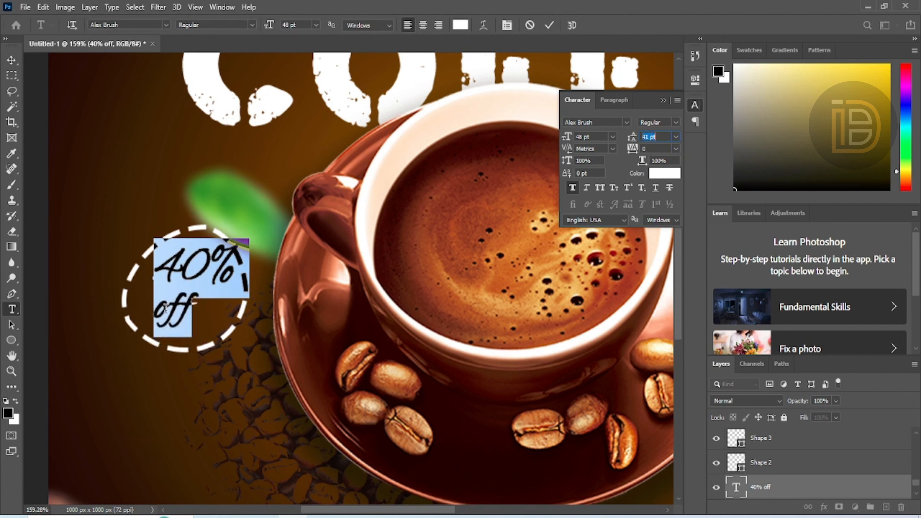
- Indent "off" with spaces so it sits under 40%, and recenter the text inside the dashed circle
click(156, 310)
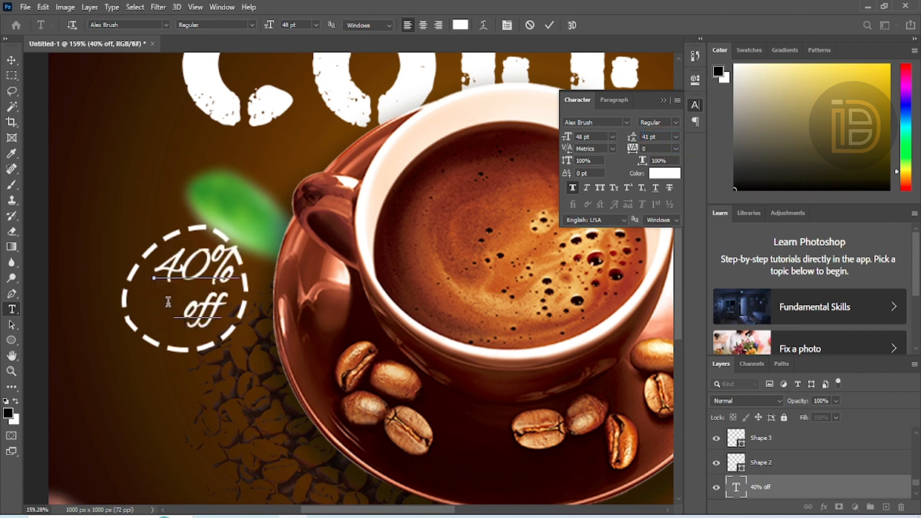
key(BackSpace)
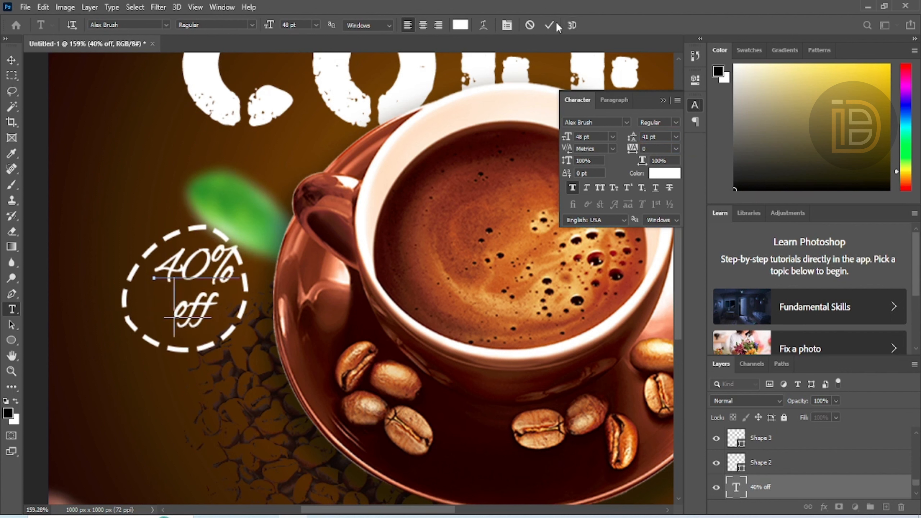
click(549, 26)
click(11, 61)
drag(206, 272, 192, 285)
scroll(353, 280, down, 5)
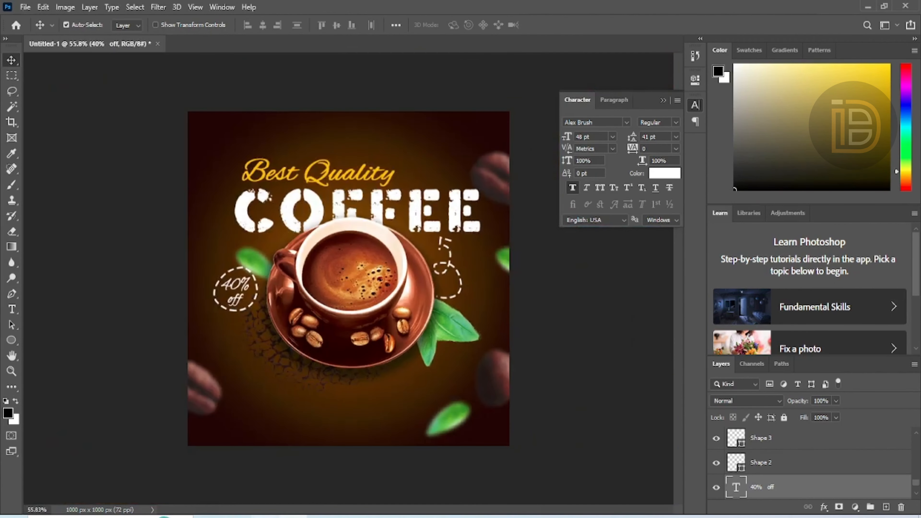
- Place the black dot-pattern image 26432, scaled to about 25%, below the saucer and green leaves
click(265, 517)
drag(141, 270, 360, 381)
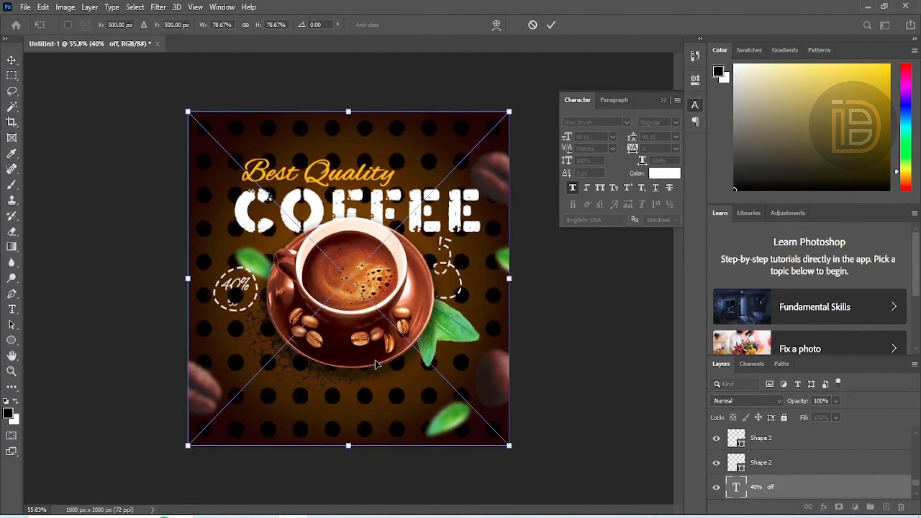
drag(510, 113, 442, 338)
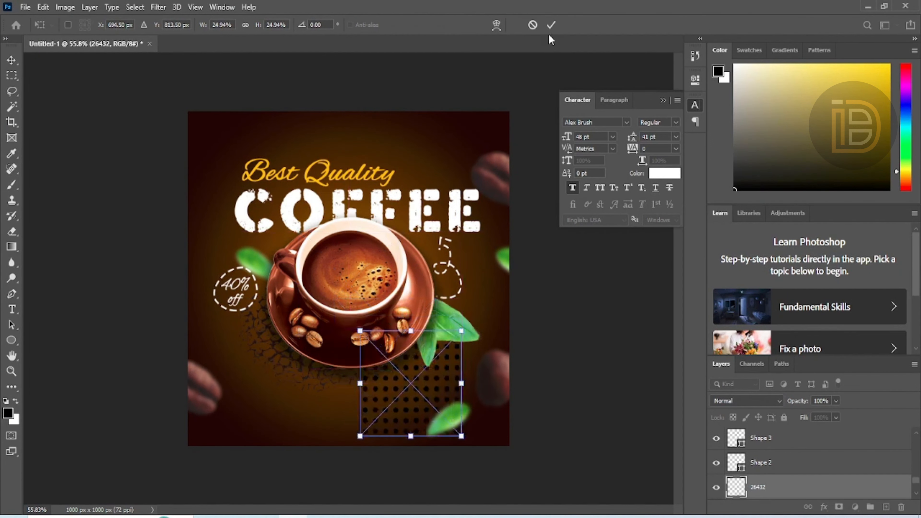
click(551, 25)
scroll(417, 391, up, 1)
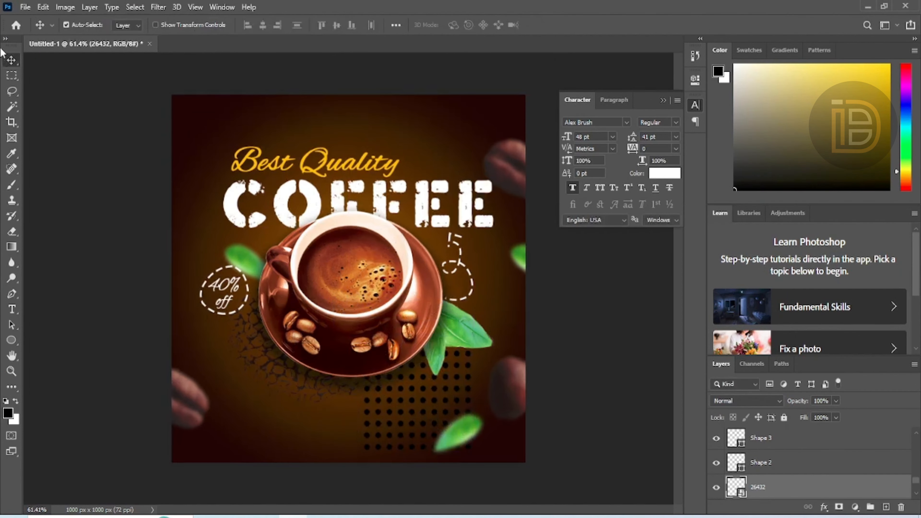
- Copy the two rightmost dot columns of the pattern to a new layer and remove the original pattern
click(11, 75)
drag(450, 315, 492, 456)
key(ctrl+j)
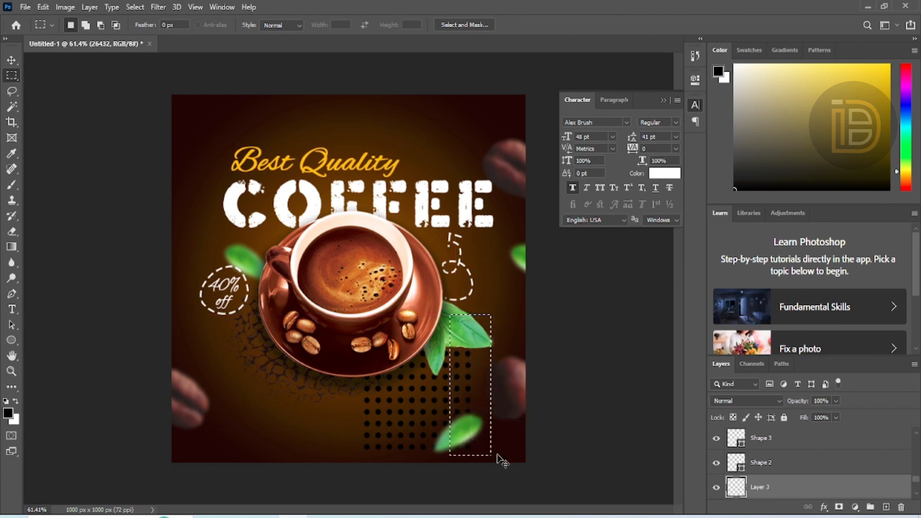
click(11, 61)
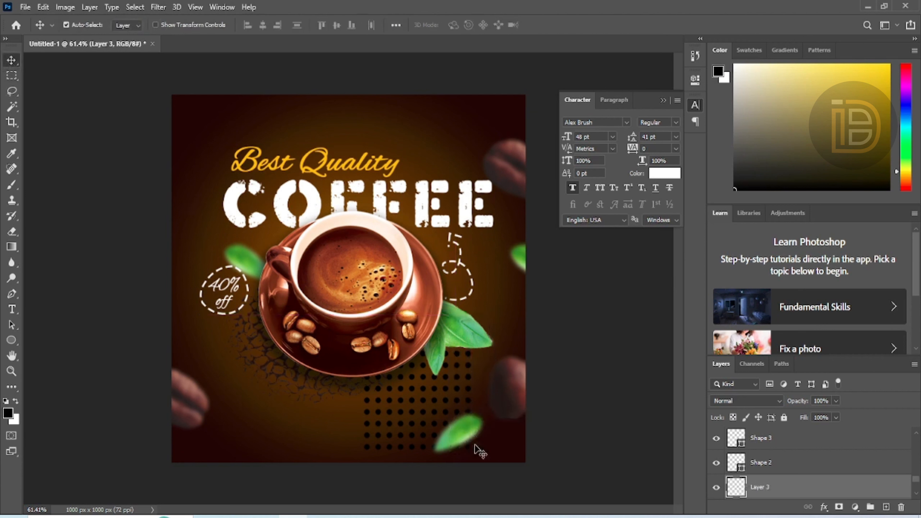
drag(414, 421, 370, 432)
key(alt+bracketleft)
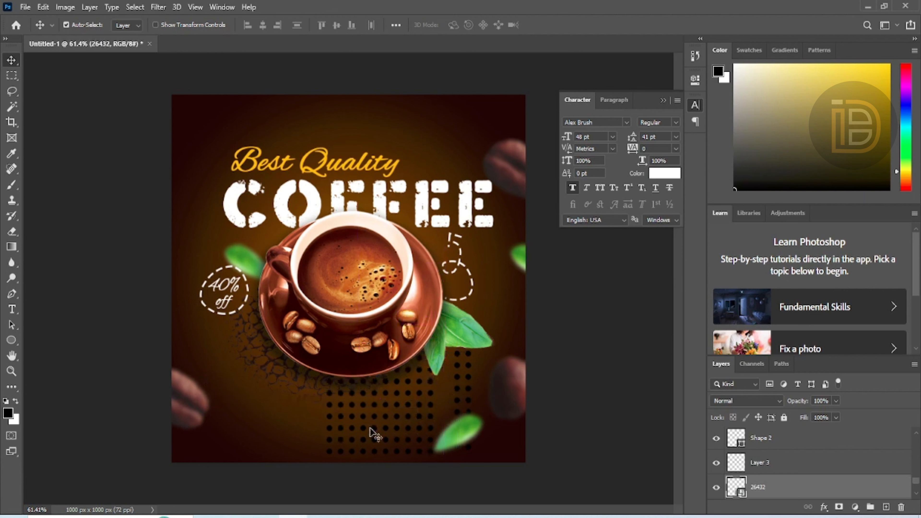
- Move the two-column dot strip to the area below the coffee-bean texture and scale it down
drag(471, 395, 247, 399)
key(ctrl+t)
drag(245, 344, 243, 373)
click(570, 23)
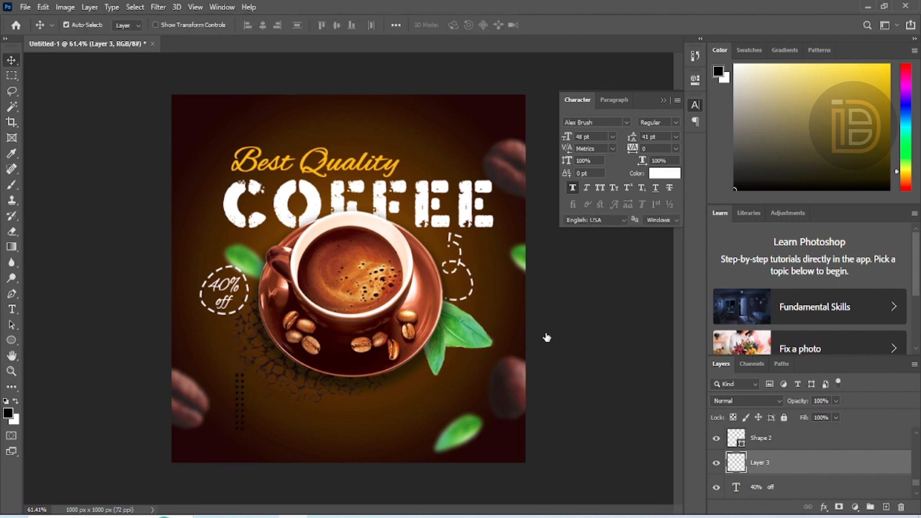
- Apply an off-white Color Overlay to the dot strip with Normal blend mode and 100% opacity
click(420, 370)
click(431, 372)
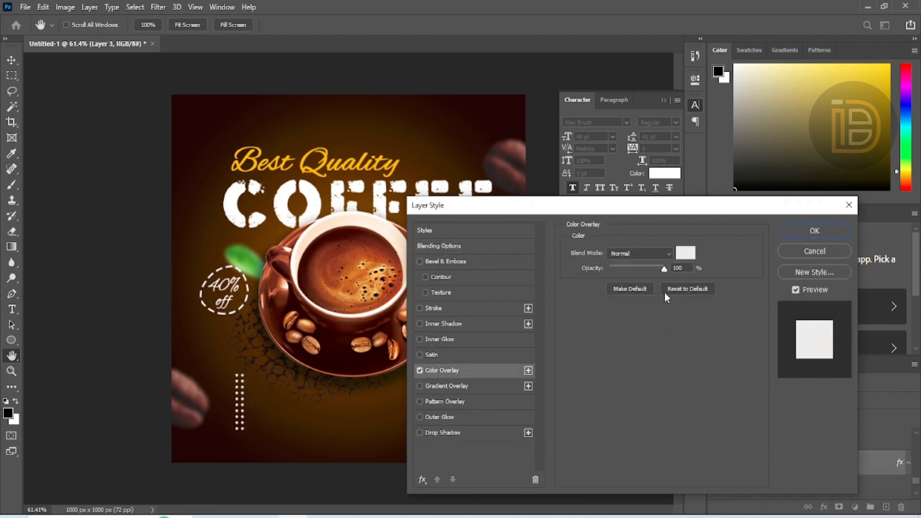
click(823, 232)
click(12, 75)
key(ctrl+0)
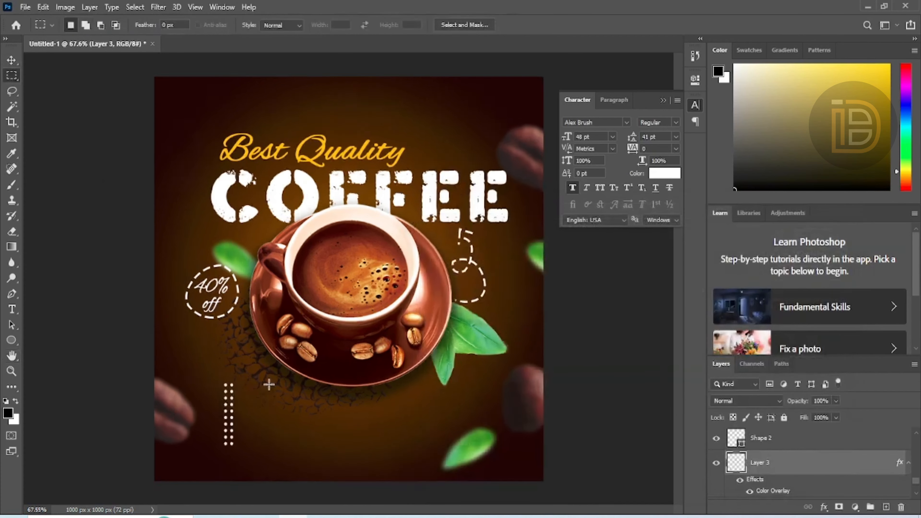
- Place the dot strip at the poster's right edge beside the leaves and a copy at the left edge above the dashed circle
click(11, 63)
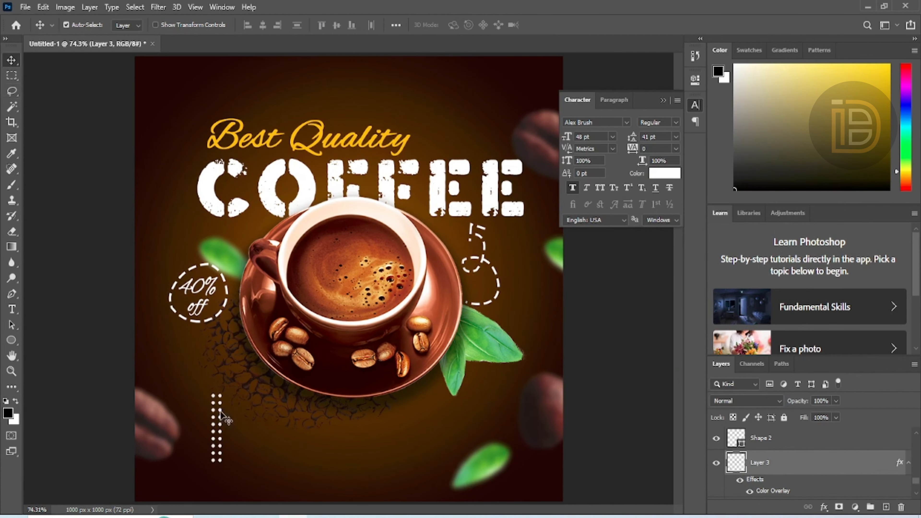
drag(220, 414, 559, 316)
click(417, 418)
key(ctrl+minus)
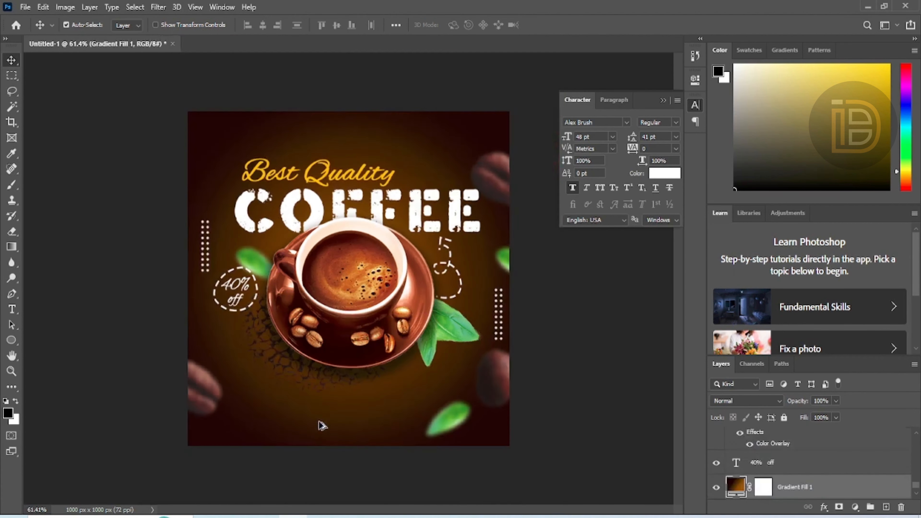
- Draw a yellow-orange rounded rectangle without stroke, about 270 by 64 px, centred below the saucer near the poster's lower edge
scroll(346, 417, up, 1)
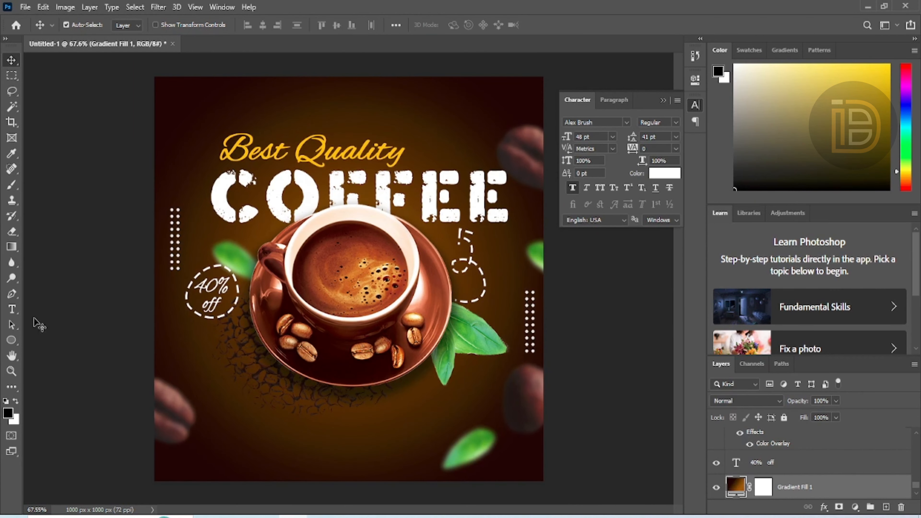
click(18, 339)
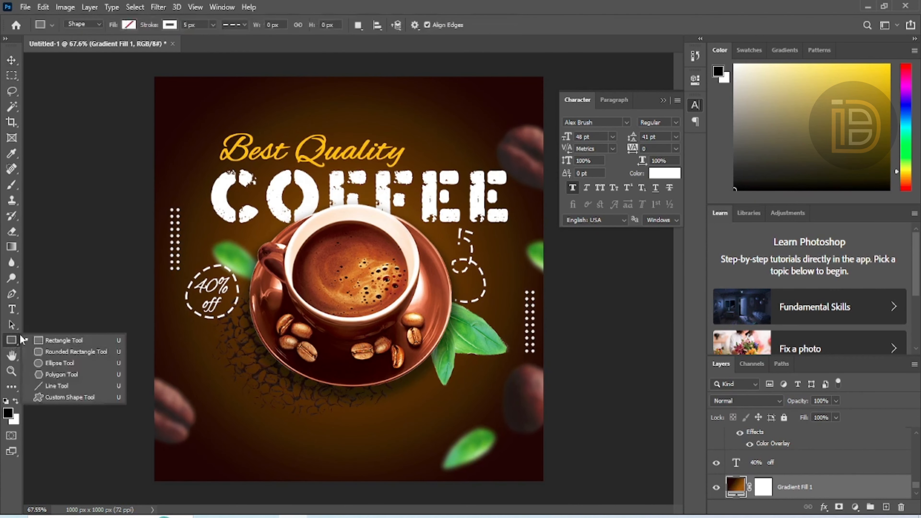
click(72, 352)
click(170, 29)
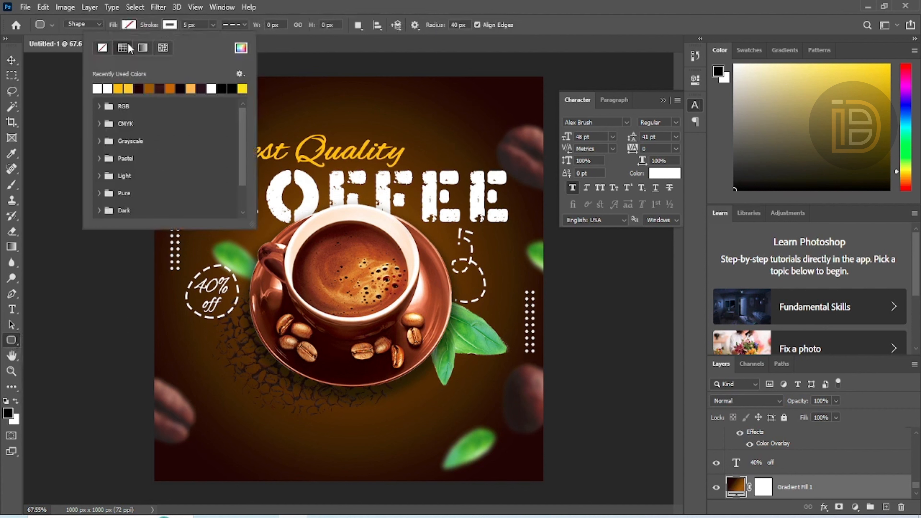
click(129, 26)
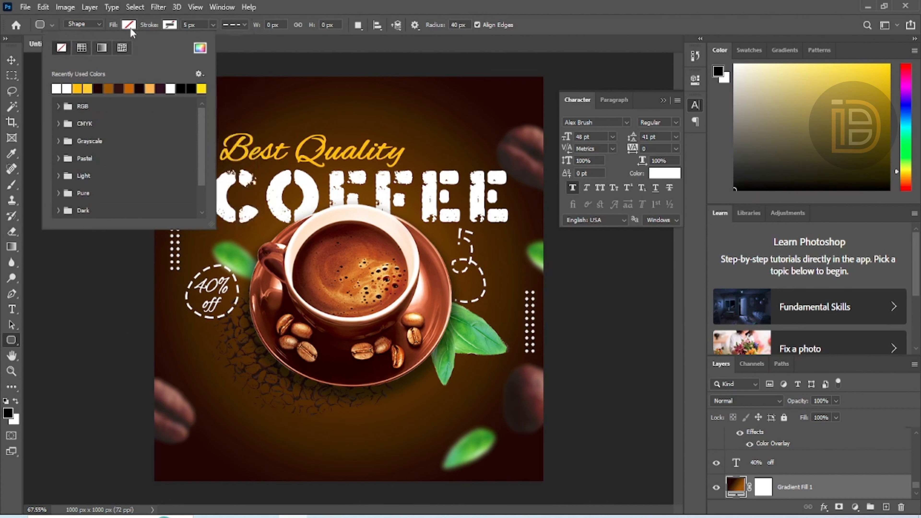
click(83, 90)
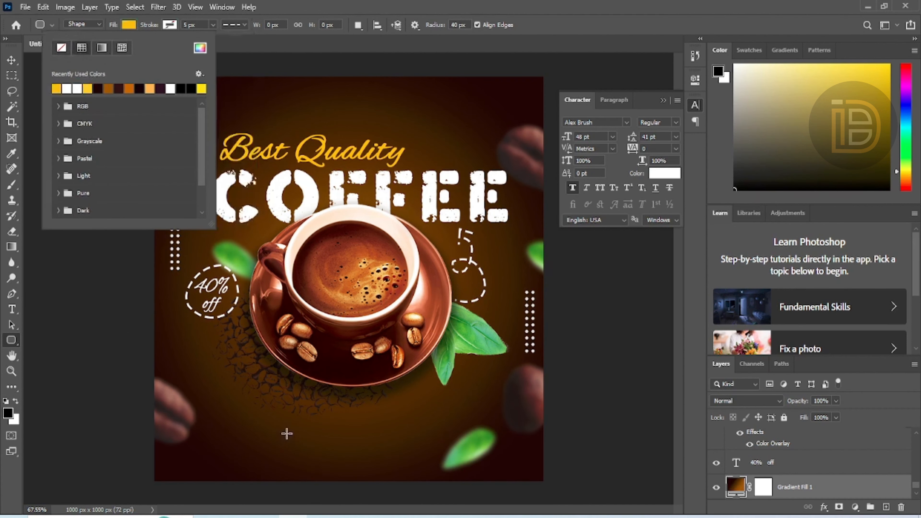
drag(286, 433, 386, 449)
click(13, 62)
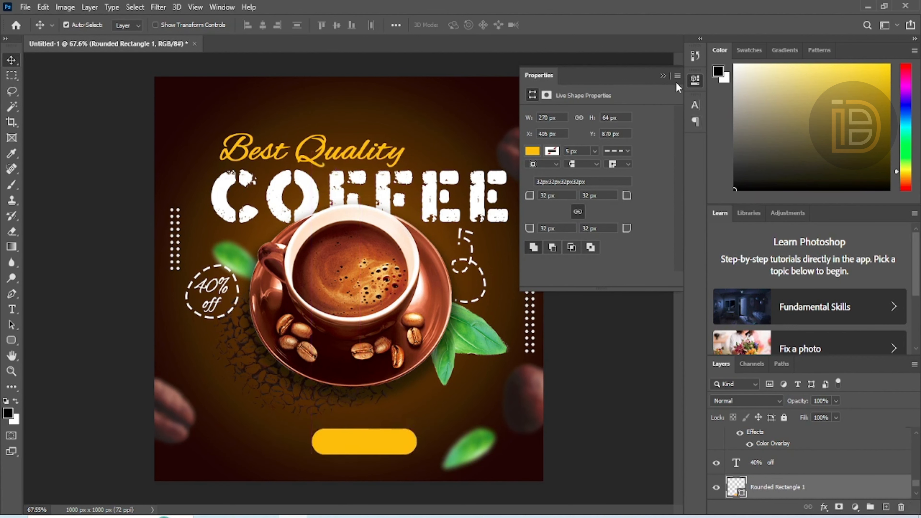
click(662, 77)
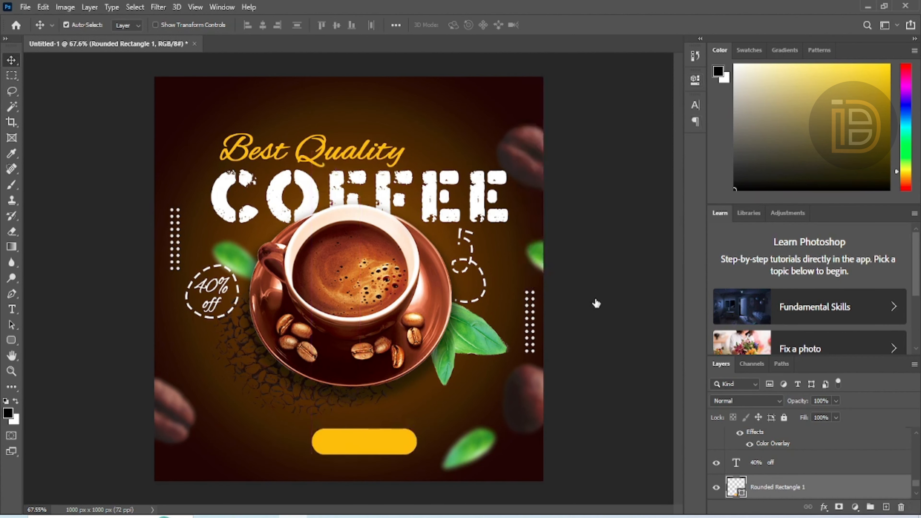
- Apply Bevel & Emboss and Drop Shadow layer effects to the yellow rounded rectangle
double_click(834, 487)
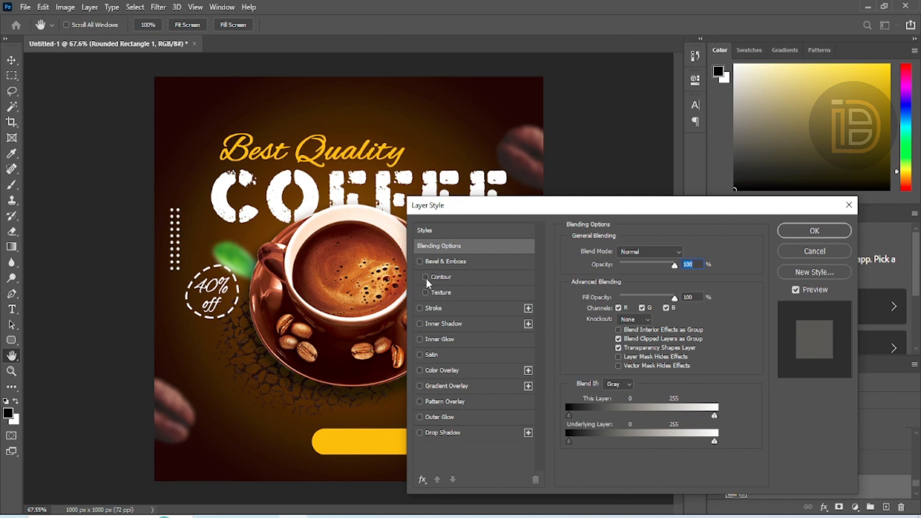
click(420, 261)
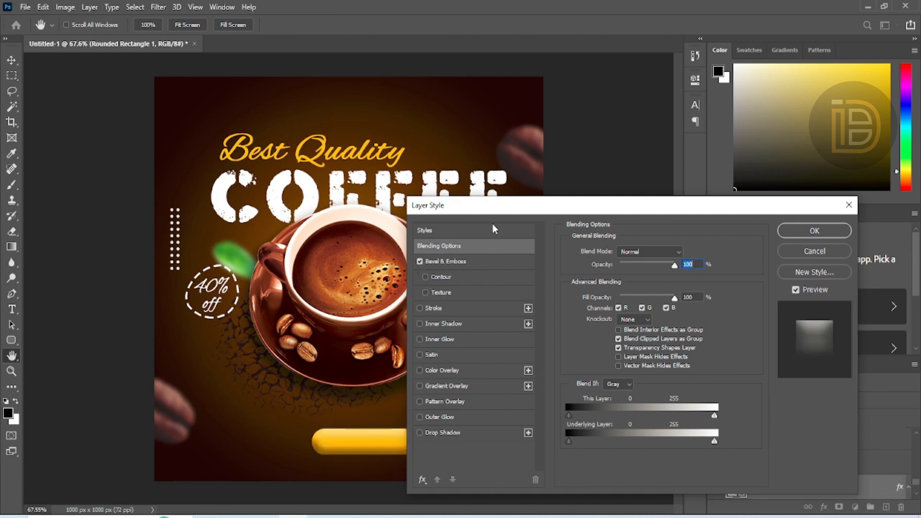
click(817, 233)
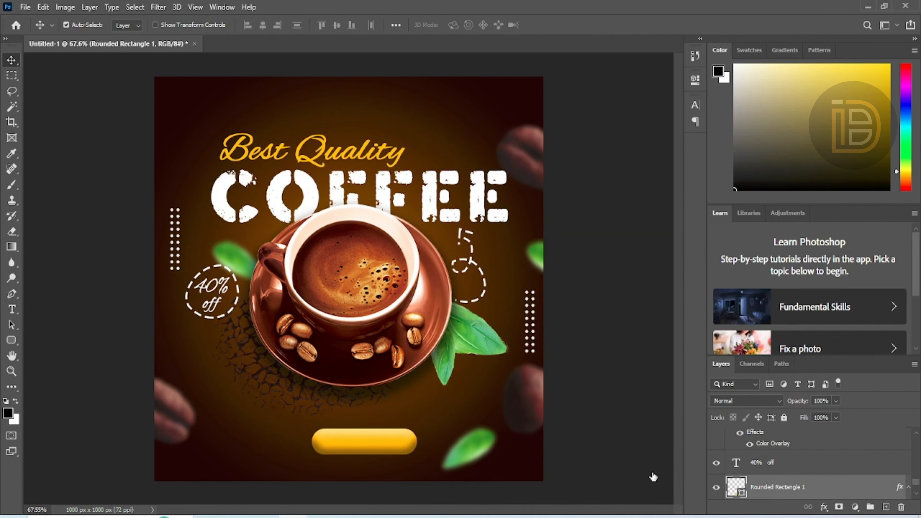
click(420, 433)
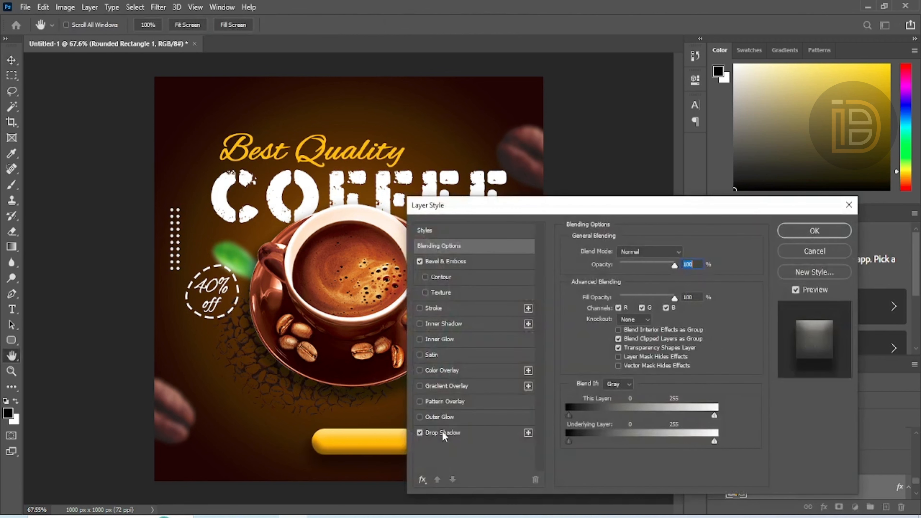
click(447, 433)
click(820, 233)
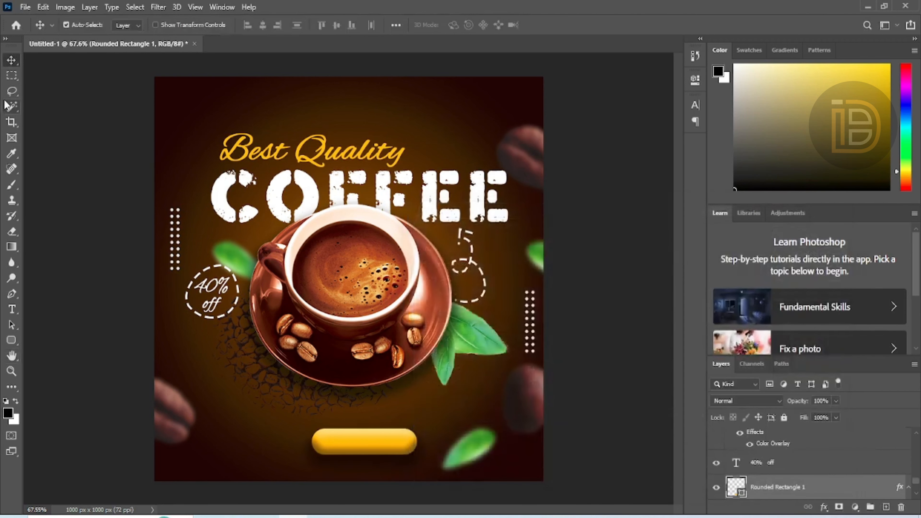
drag(380, 457, 375, 456)
- Add the text "Order Now" in white Alex Brush at 48 pt just below the yellow button
click(13, 297)
click(13, 309)
scroll(128, 363, up, 3)
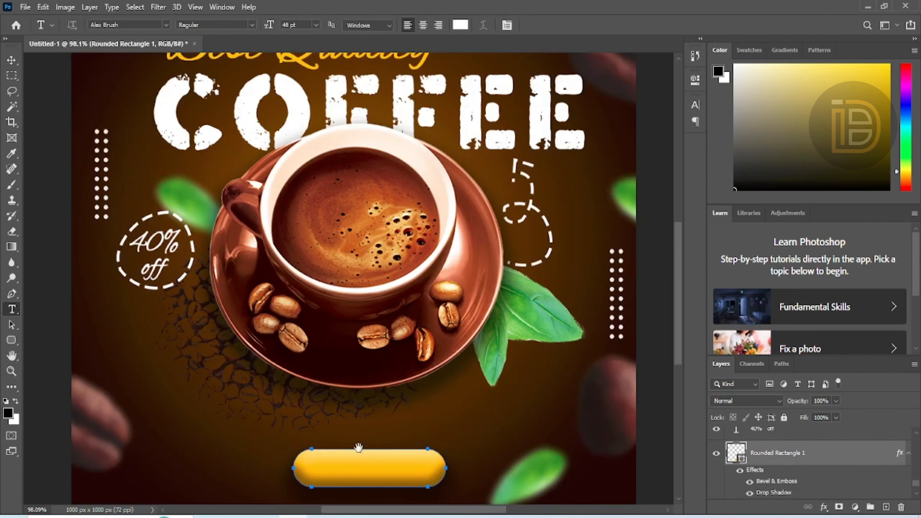
scroll(128, 363, down, 5)
click(191, 380)
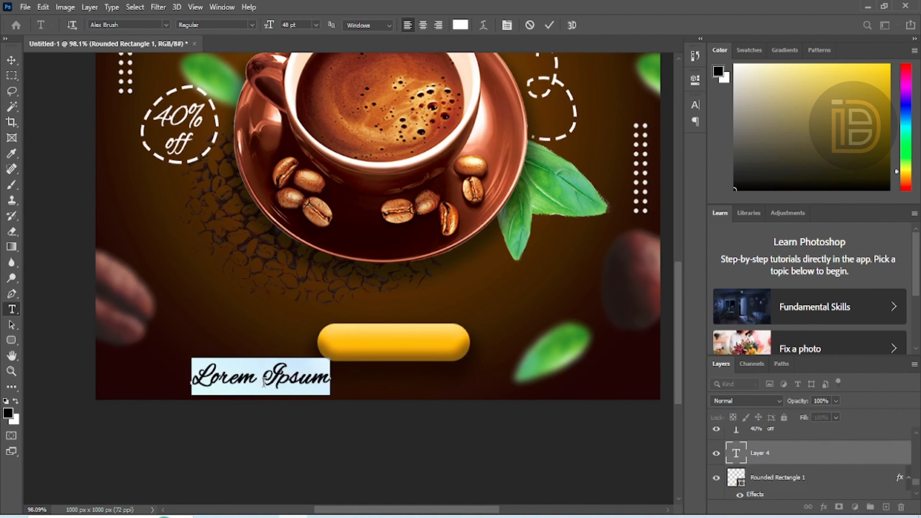
text(Or)
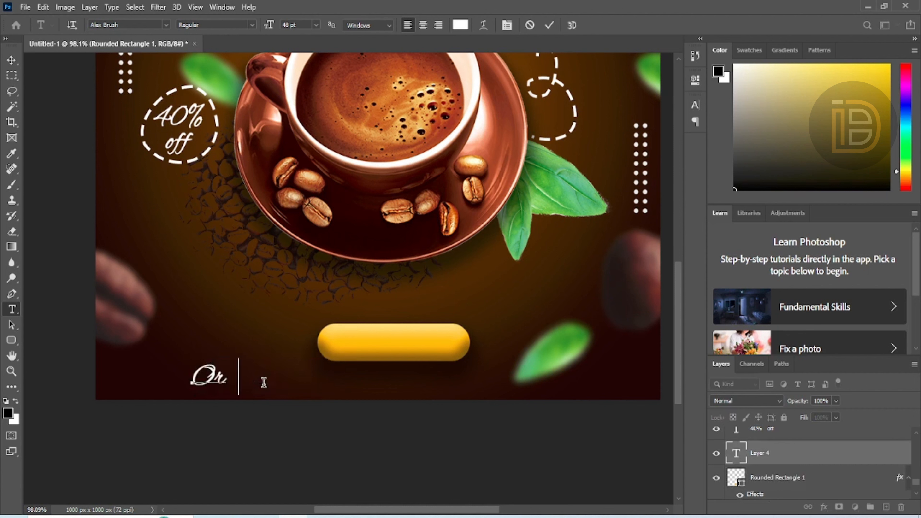
text(der Now)
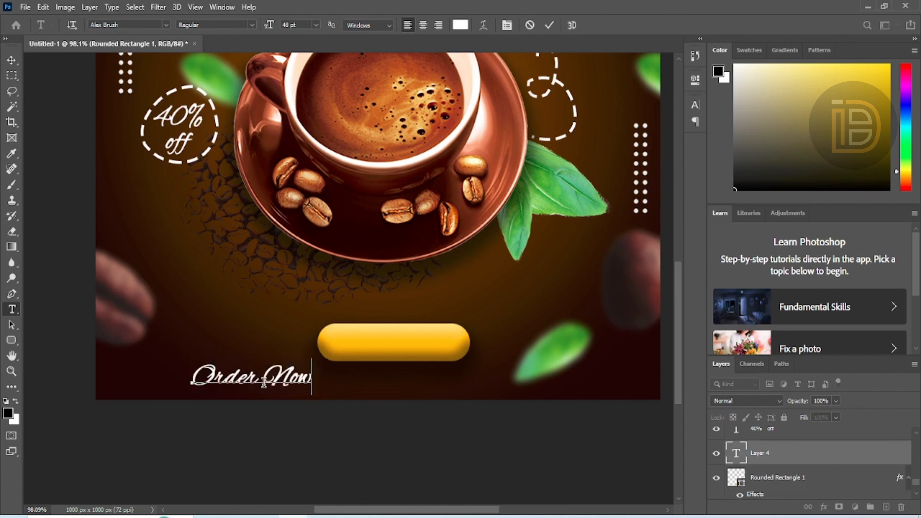
- Recolor the "Order Now" text with the dark brown sampled from the poster's corner and place it on the yellow button
drag(202, 374, 330, 387)
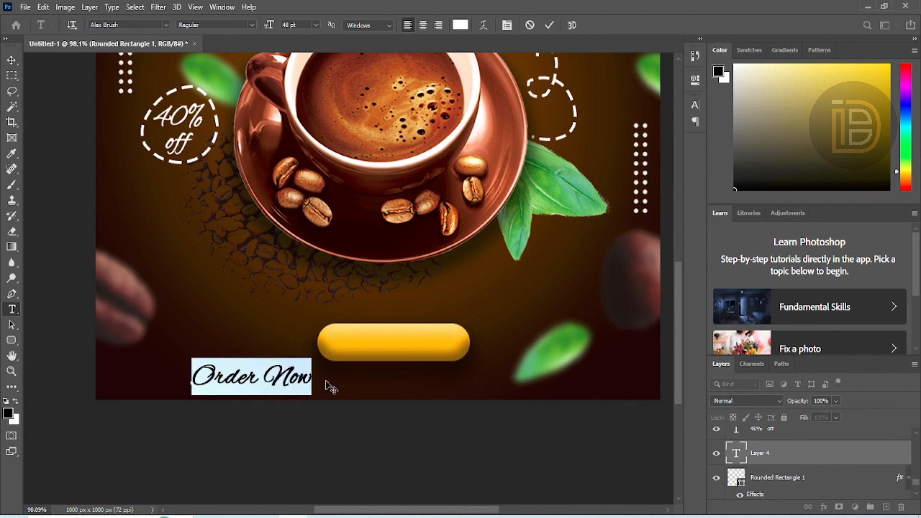
click(461, 25)
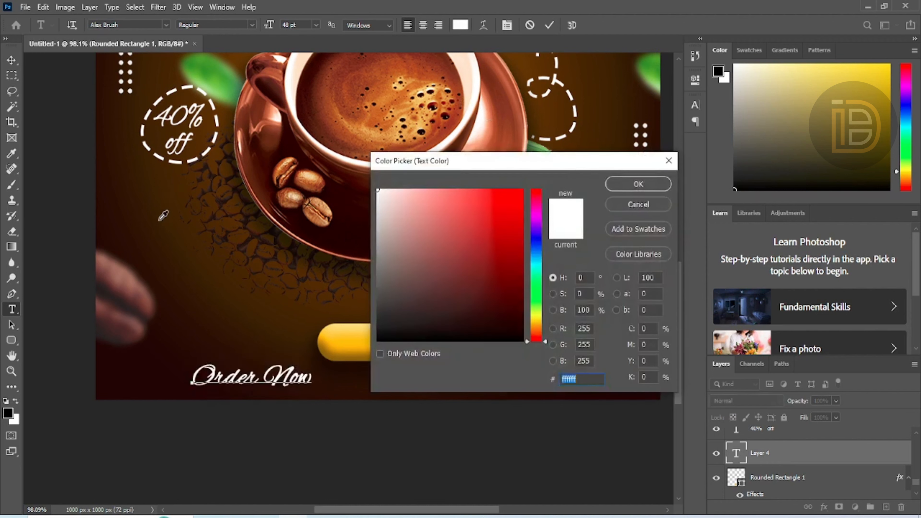
click(107, 390)
click(639, 184)
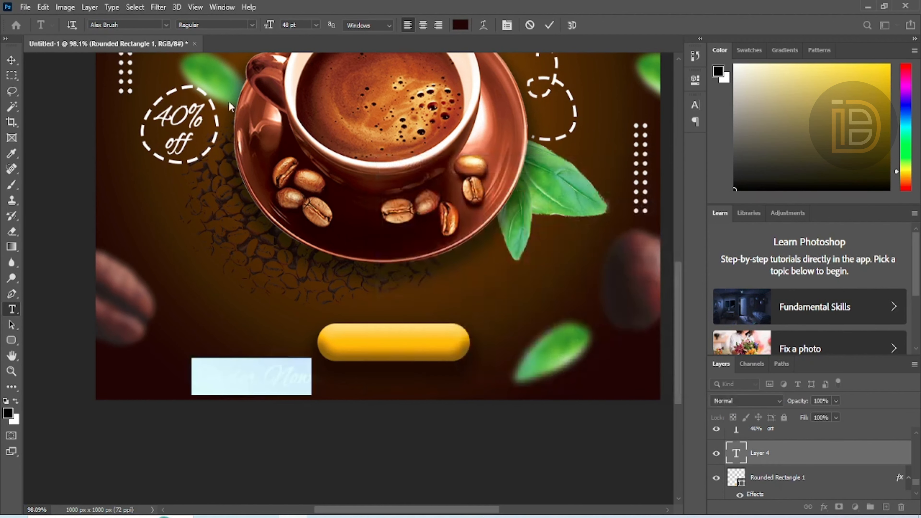
click(11, 60)
drag(293, 373, 429, 339)
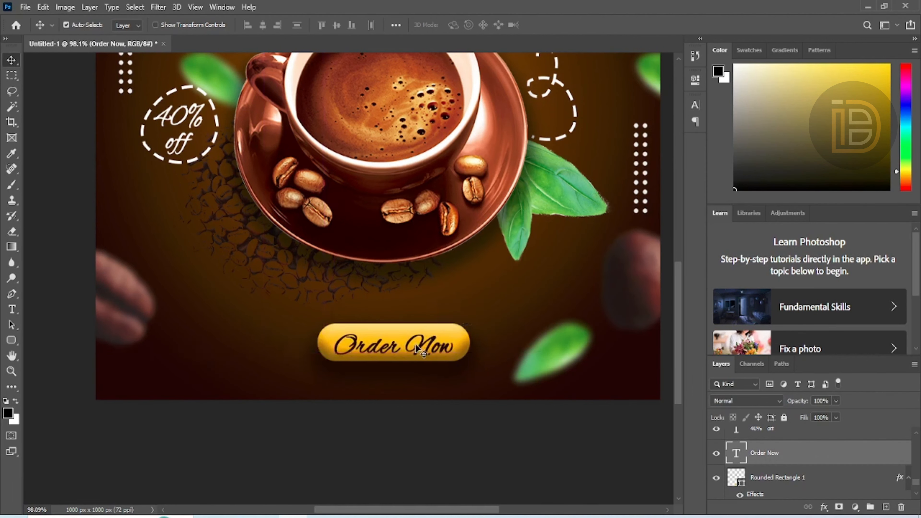
- Set the "Order Now" text to the Candal font at 30 pt and centre it on the button
double_click(740, 460)
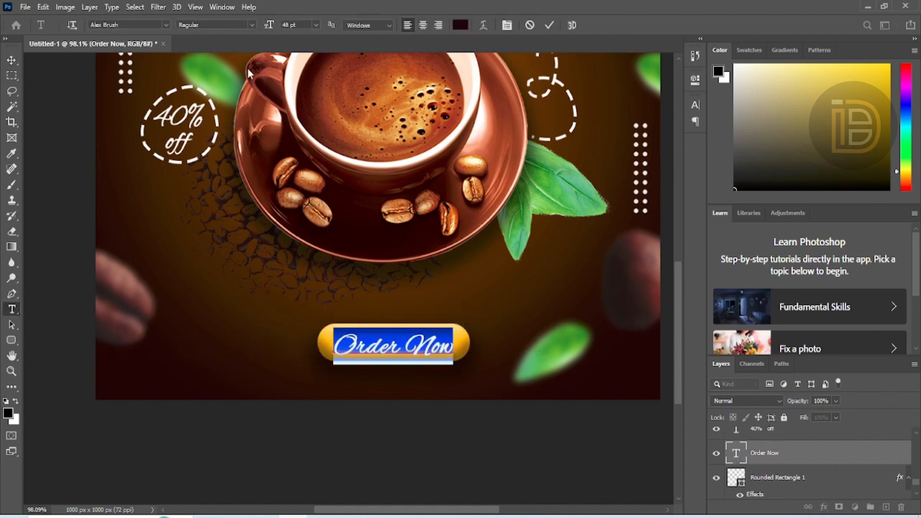
click(140, 23)
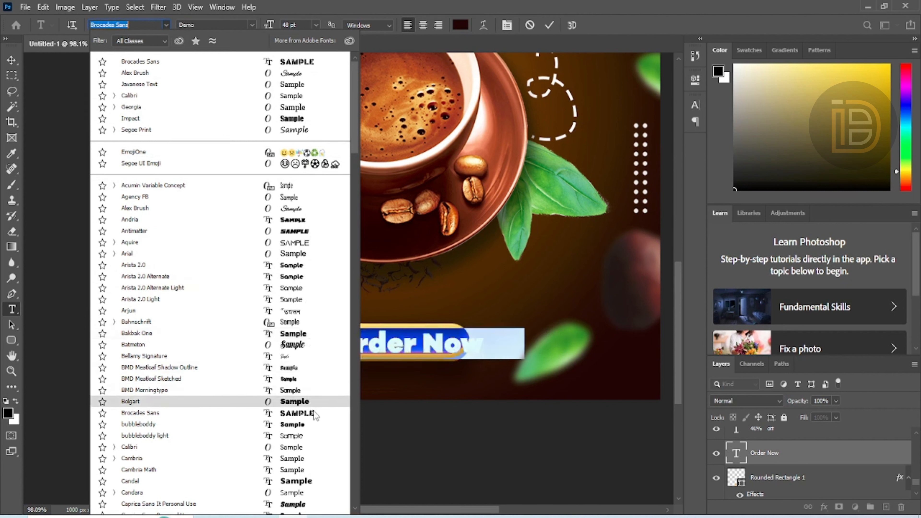
click(309, 481)
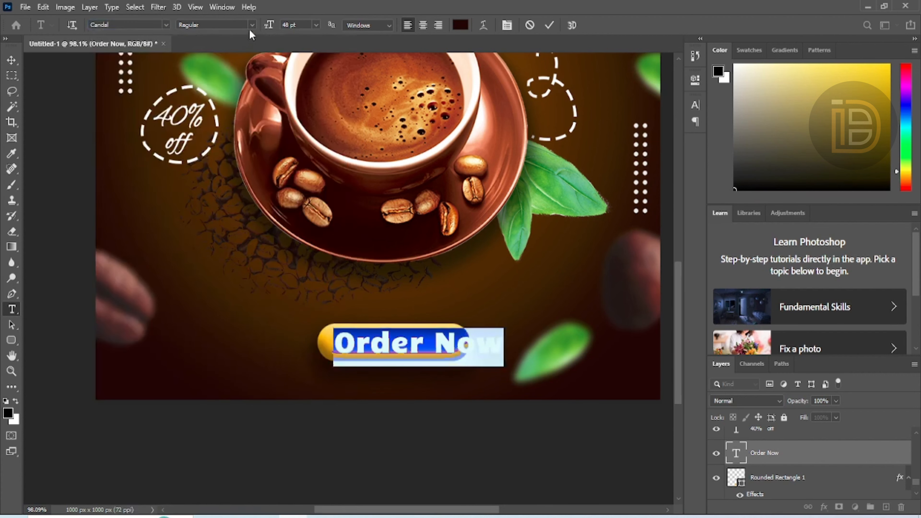
click(316, 25)
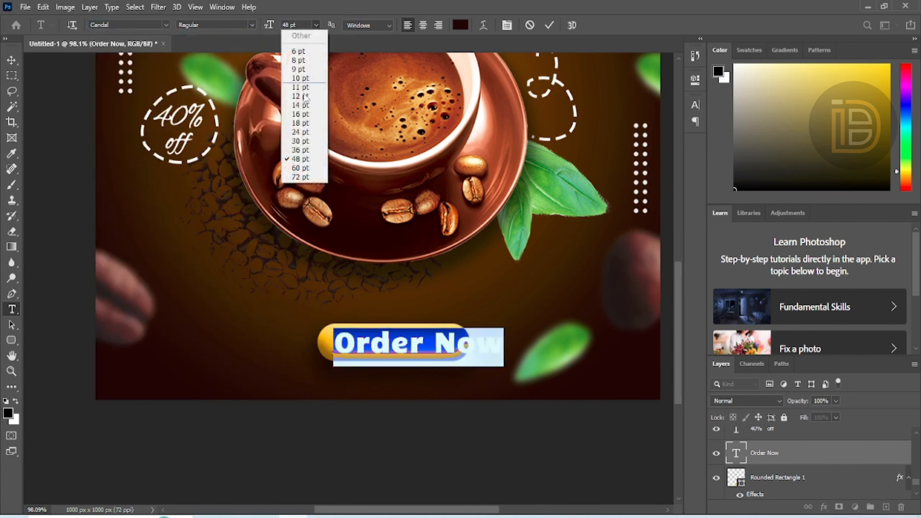
click(299, 150)
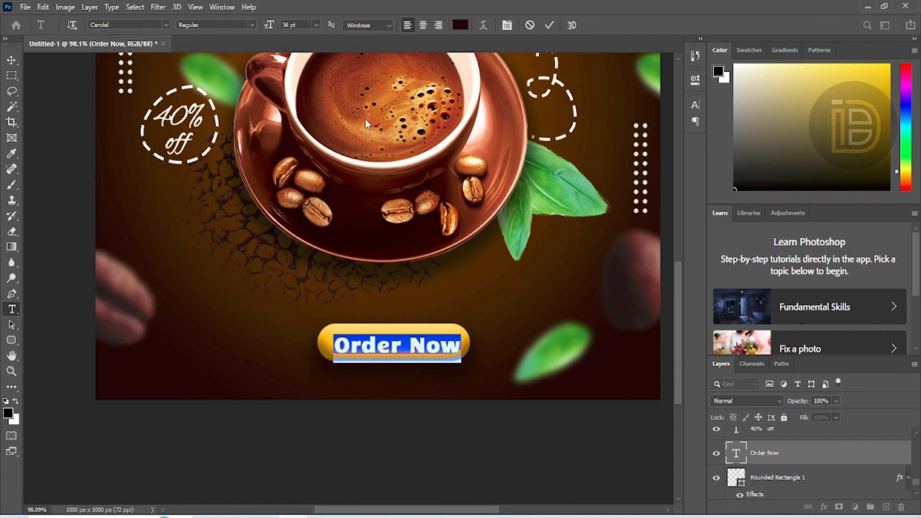
click(316, 26)
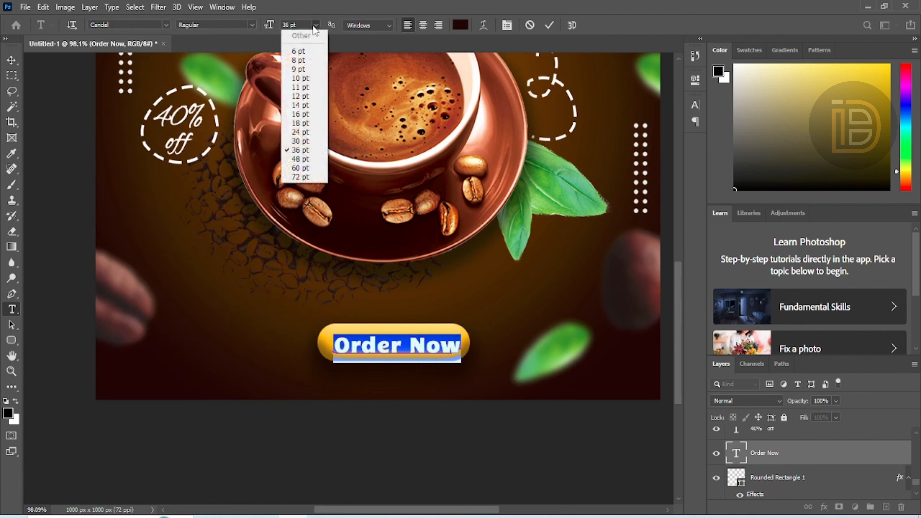
click(302, 139)
click(549, 25)
click(11, 60)
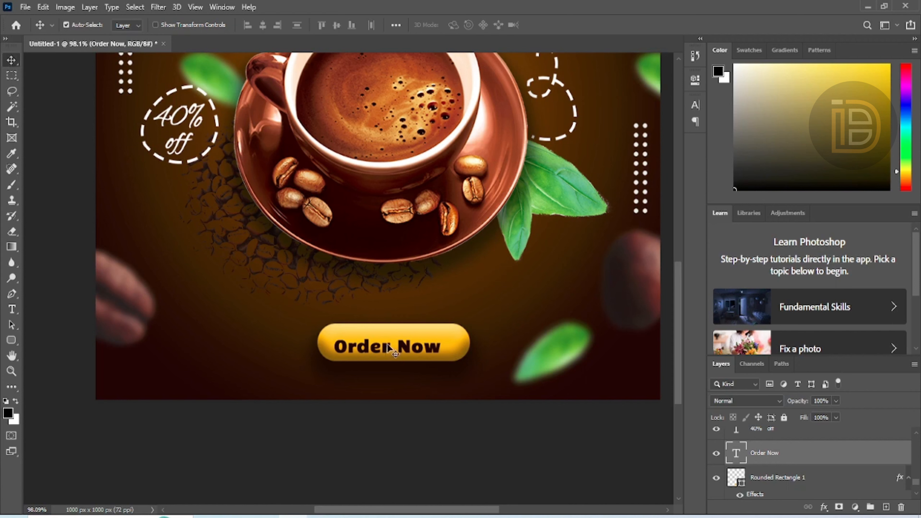
drag(390, 349, 396, 346)
- Change the font of the "Order Now" text to Poppins SemiBold
scroll(346, 381, down, 3)
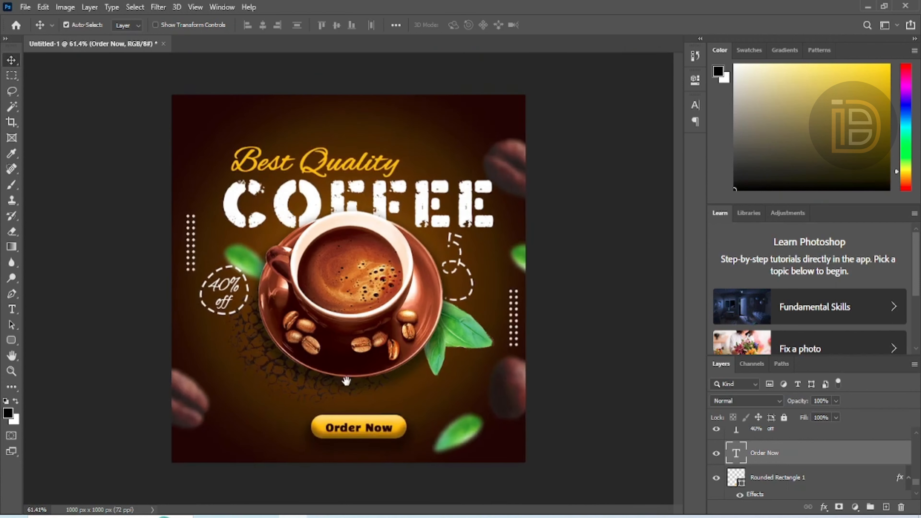
scroll(377, 452, up, 4)
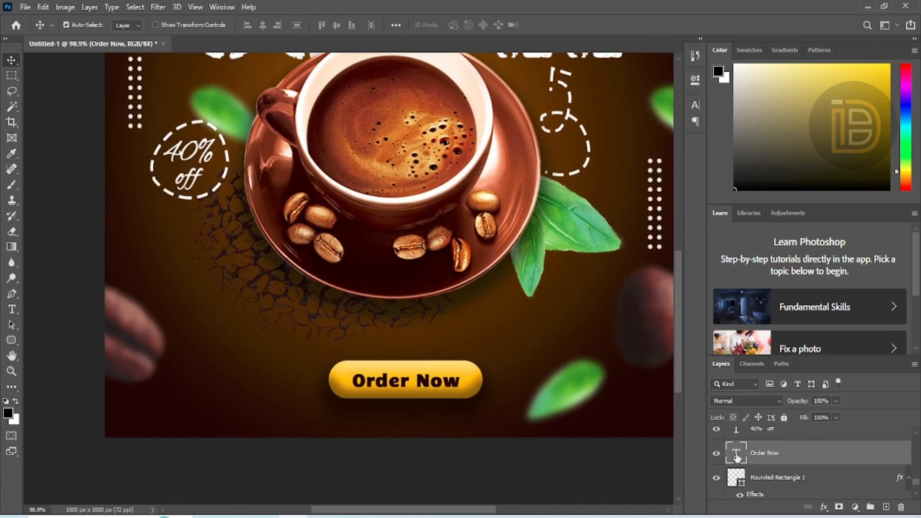
double_click(736, 454)
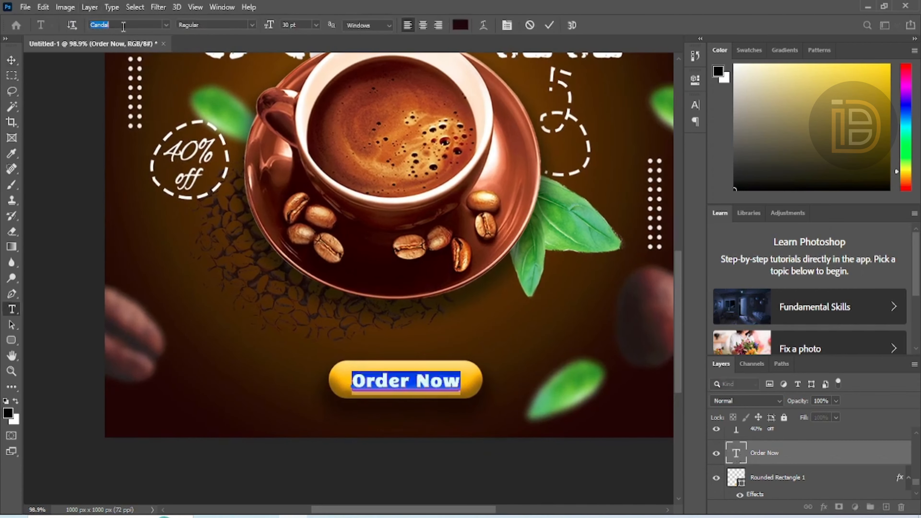
text(po)
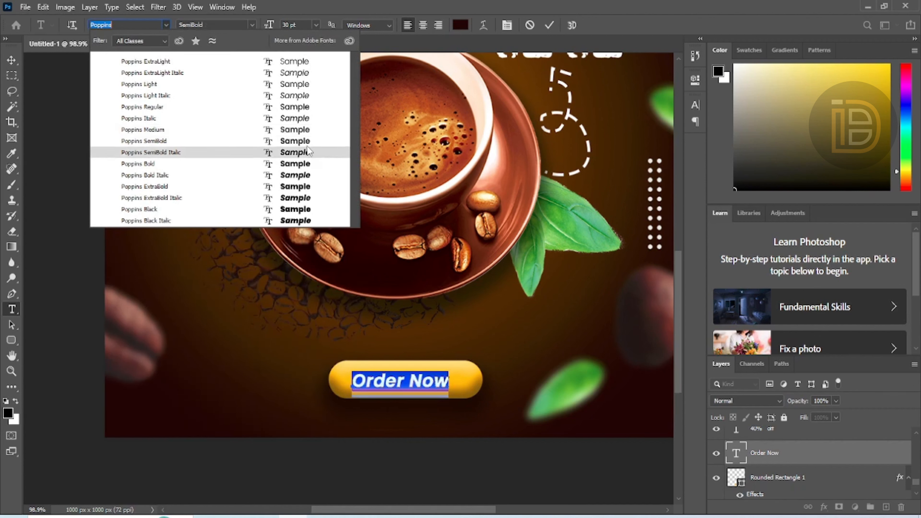
key(Escape)
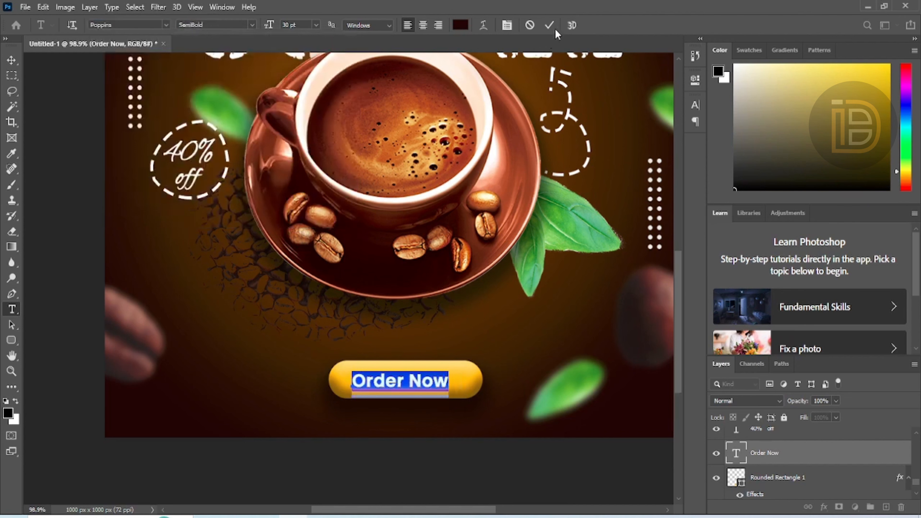
click(550, 25)
- Re-centre the "Order Now" text horizontally and vertically on the yellow button
key(v)
scroll(418, 385, up, 3)
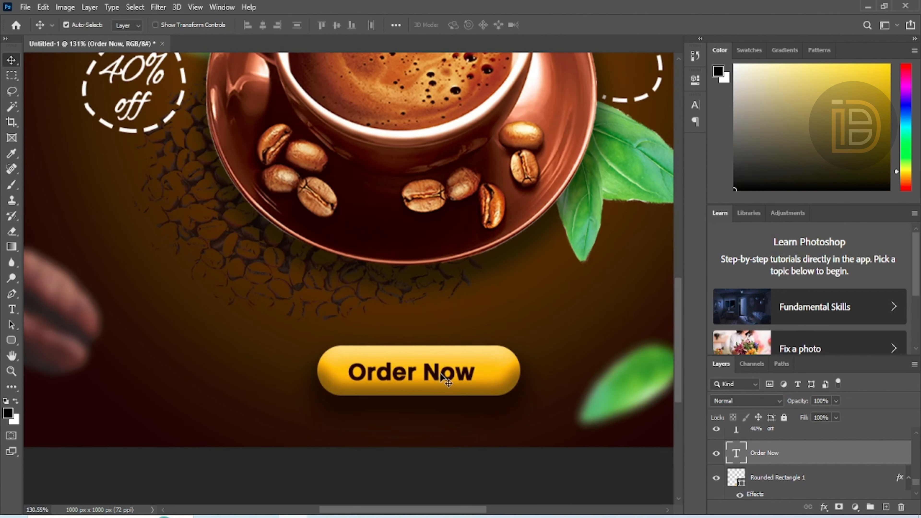
drag(442, 375, 387, 386)
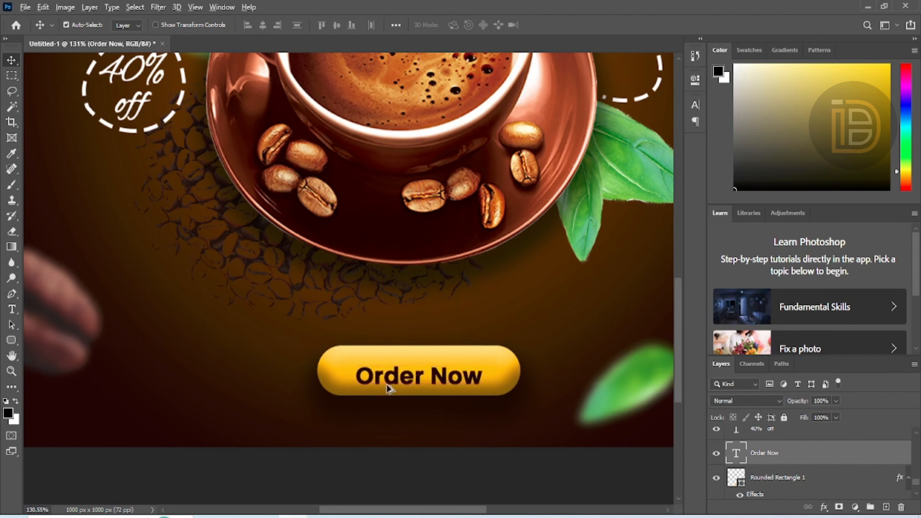
key(Up)
key(Up)
key(Up)
key(Up)
key(Up)
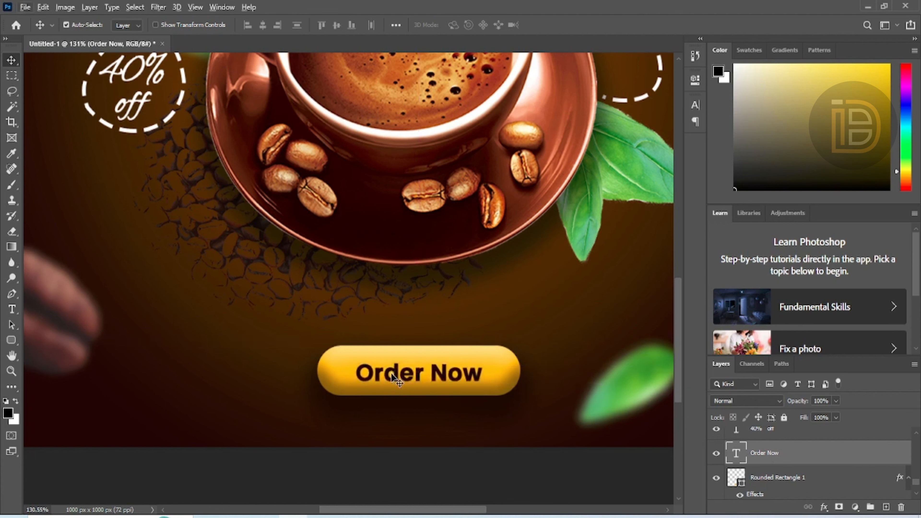
- Nudge the "Order Now" text slightly upward on the yellow button and deselect it
key(Up)
key(Up)
key(alt+w)
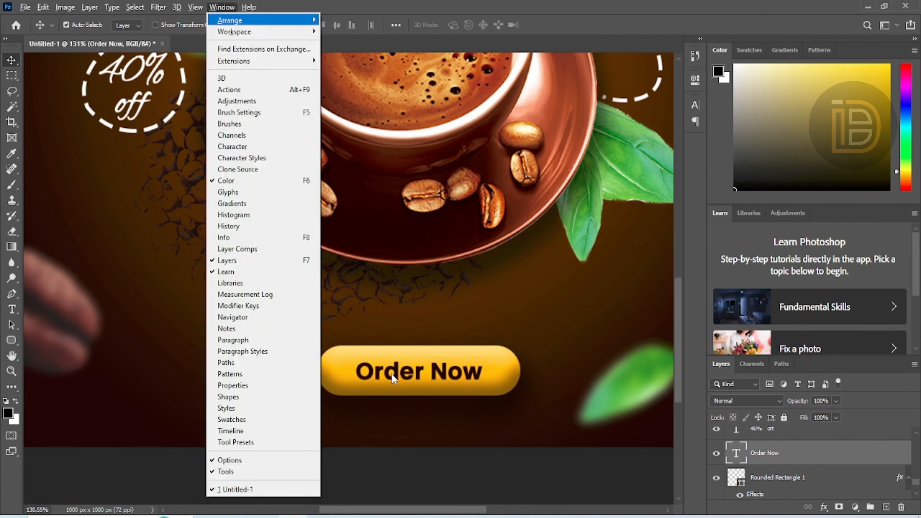
click(479, 447)
- Inspect the "Order Now" button up close and the whole poster's layout for balance and alignment
scroll(417, 420, down, 5)
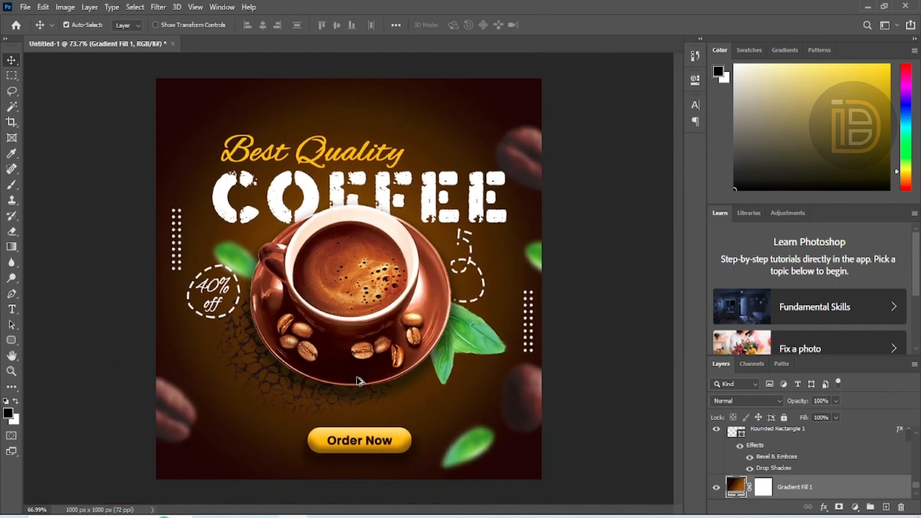
scroll(361, 381, down, 2)
click(361, 381)
scroll(354, 436, up, 3)
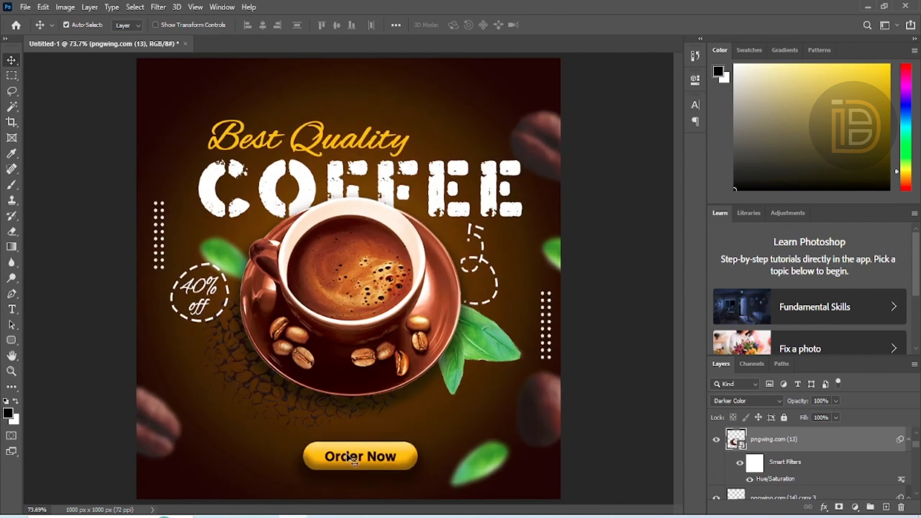
scroll(373, 297, up, 3)
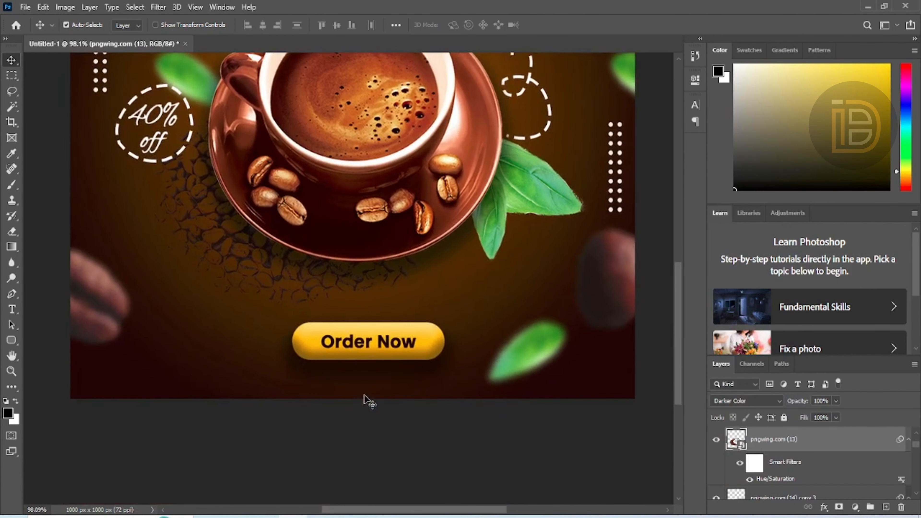
click(383, 362)
drag(383, 362, 355, 347)
scroll(369, 347, up, 2)
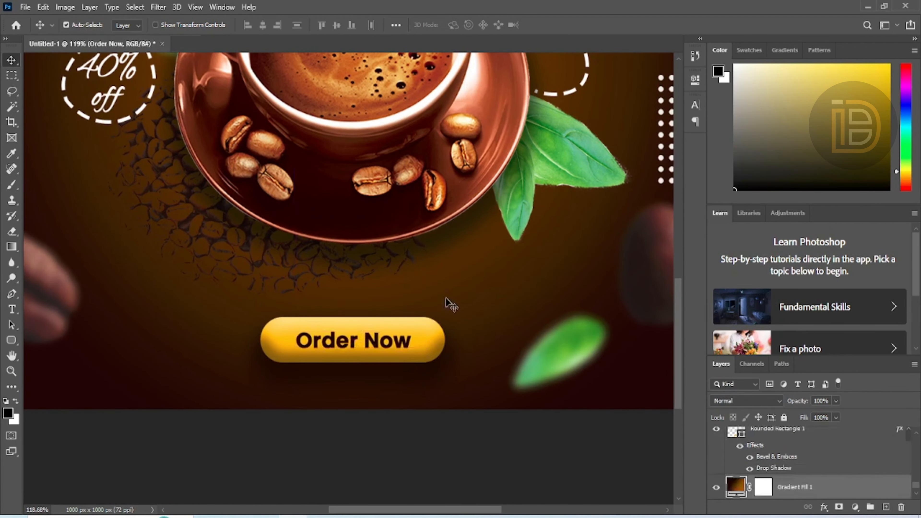
scroll(350, 359, down, 5)
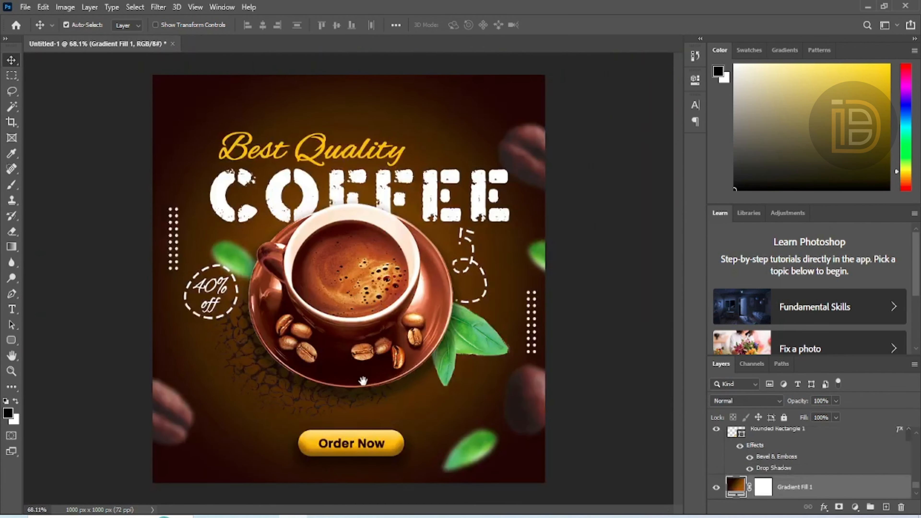
scroll(363, 381, down, 1)
click(267, 441)
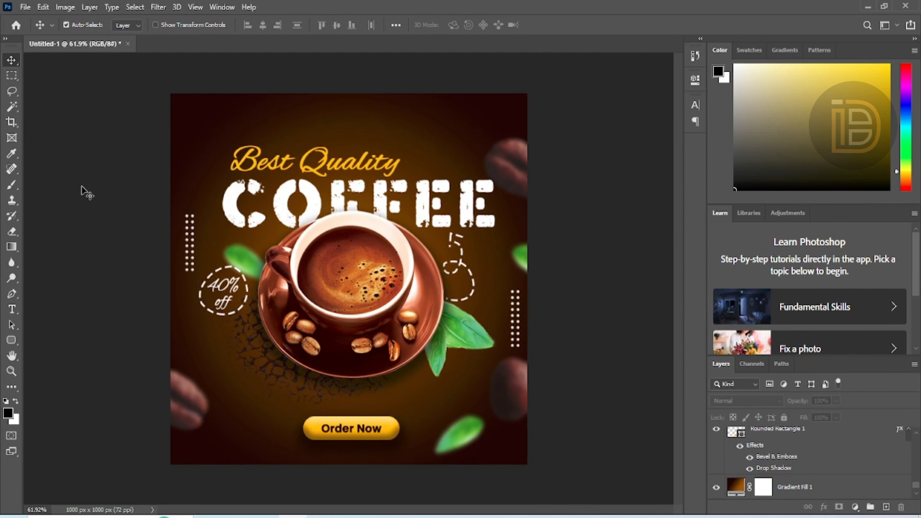
- Add the placeholder text "LOGO HERE" on two lines near the poster's upper-left corner in Poppins SemiBold at 30 pt
click(12, 309)
scroll(330, 170, up, 1)
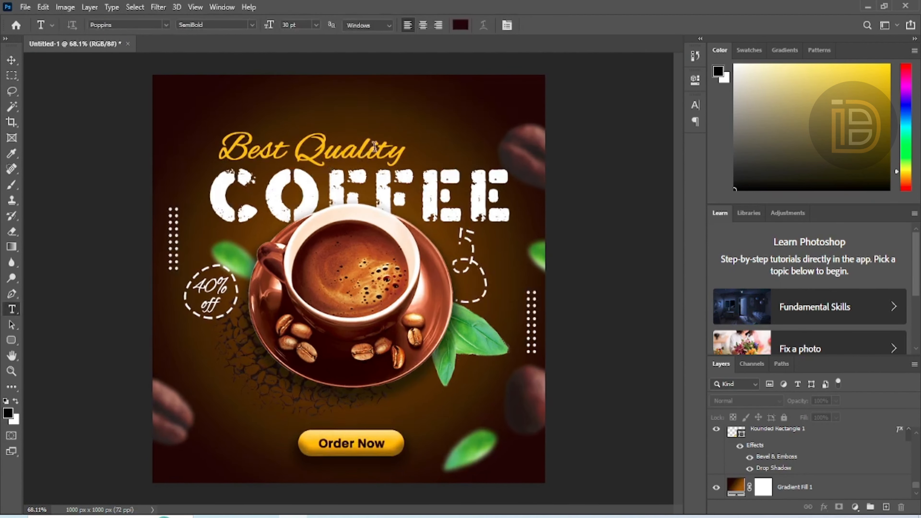
scroll(381, 127, up, 1)
drag(366, 105, 350, 195)
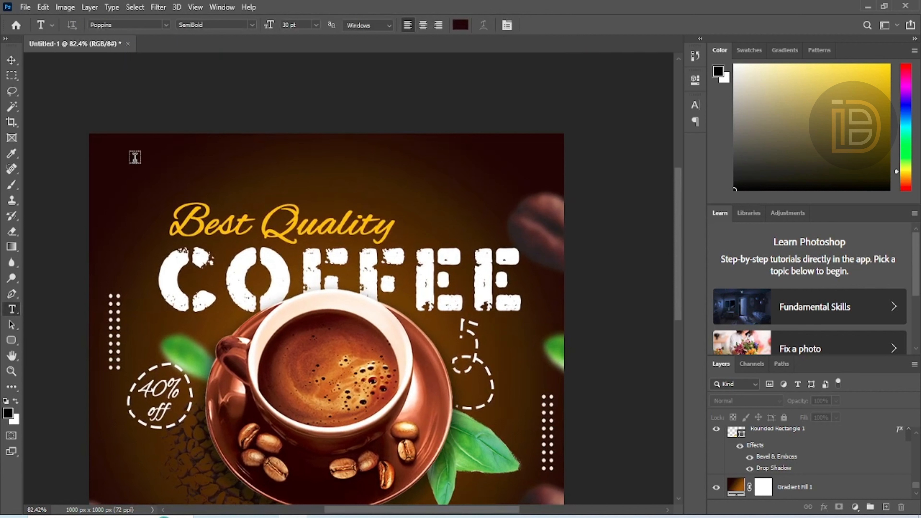
drag(131, 155, 229, 174)
text(Coffee Sh)
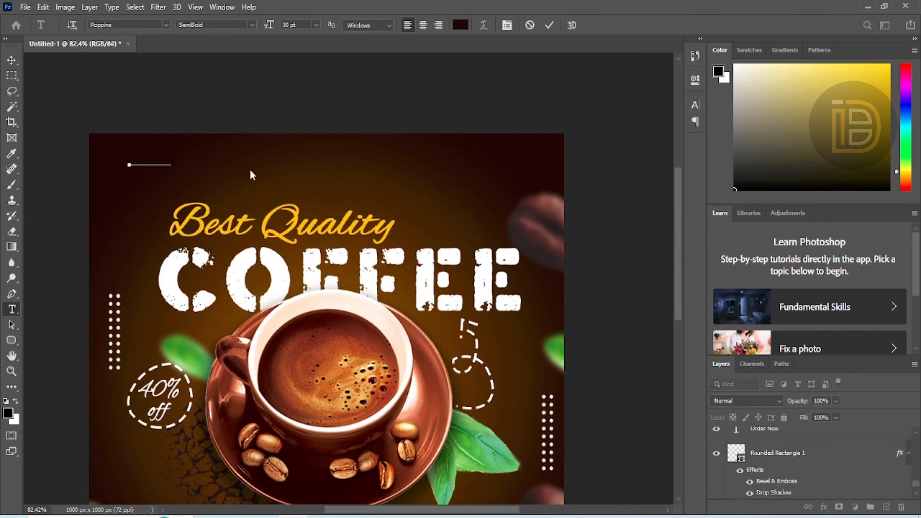
key(Return)
text(Open Now)
- Recolor the whole "LOGO HERE" text white (ffffff) and commit the text
key(ctrl+a)
click(461, 25)
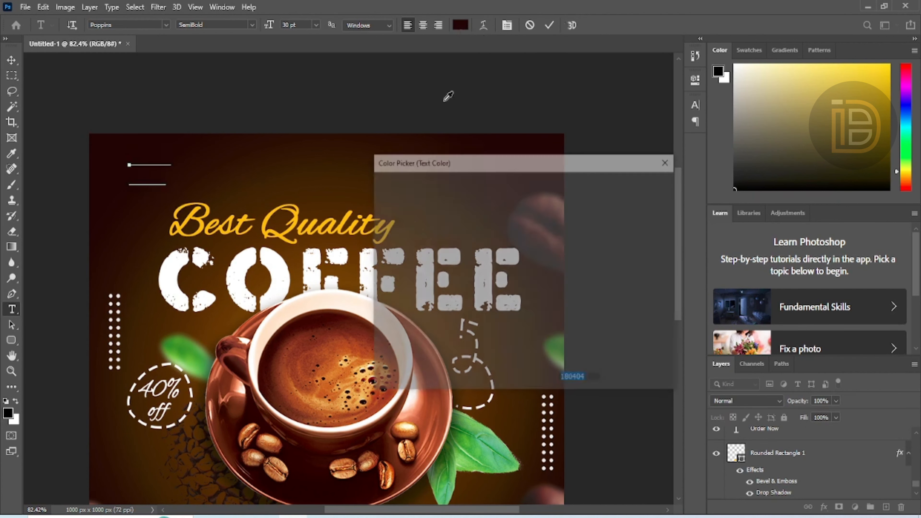
text(ffffff)
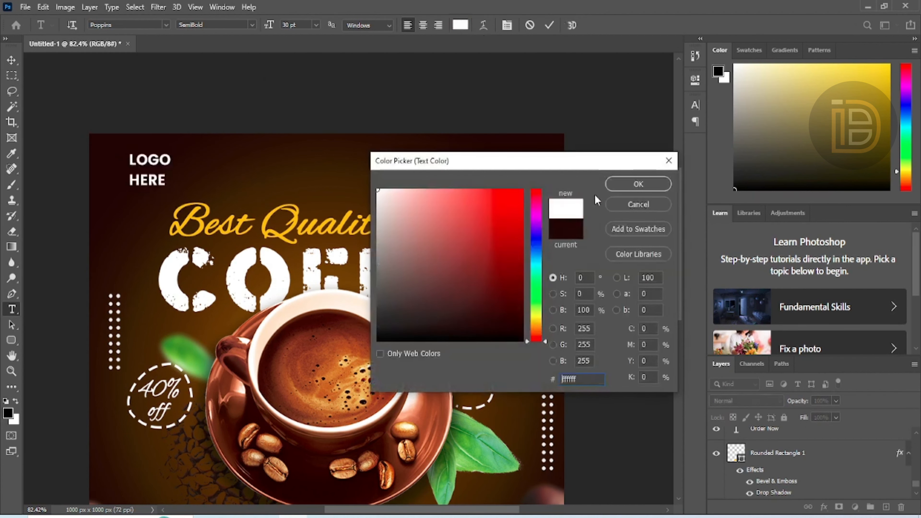
click(651, 189)
click(549, 25)
- Move the "LOGO HERE" text closer to the poster's upper-left corner
click(12, 75)
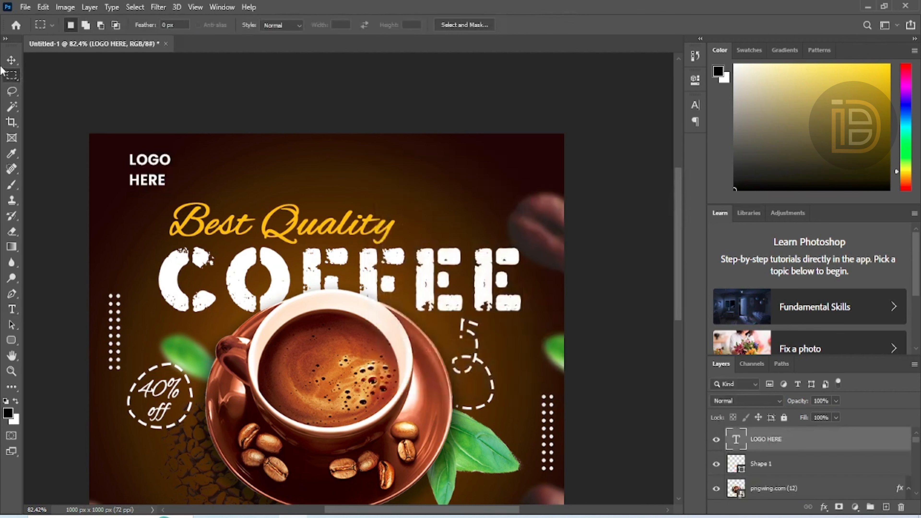
click(12, 60)
drag(148, 166, 126, 166)
scroll(323, 166, down, 3)
scroll(417, 361, up, 1)
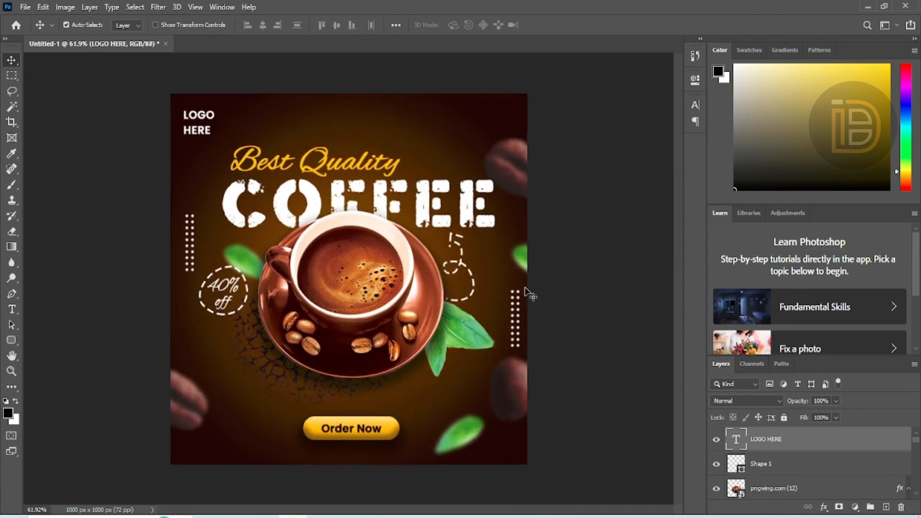